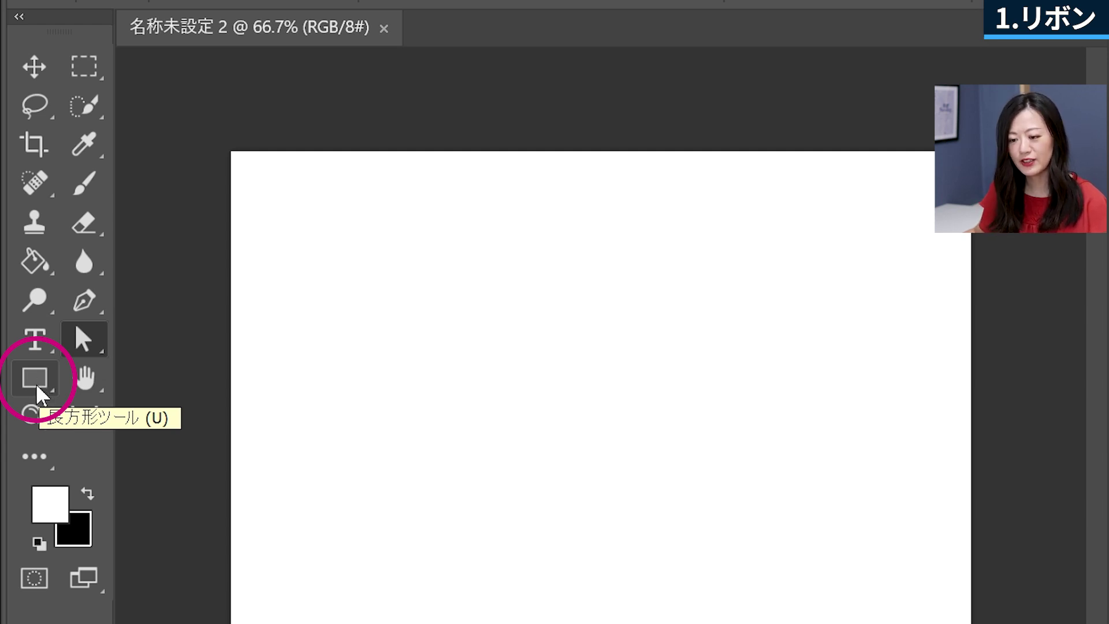
Choose the Rectangle Tool from the shape tools flyout.
right_click(36, 394)
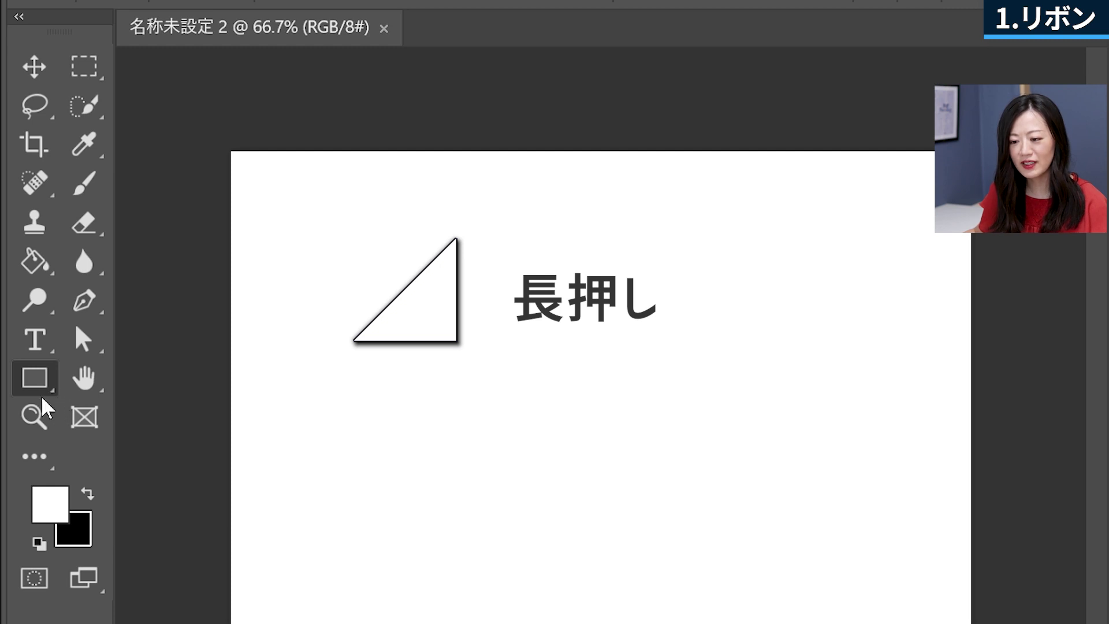
click(45, 385)
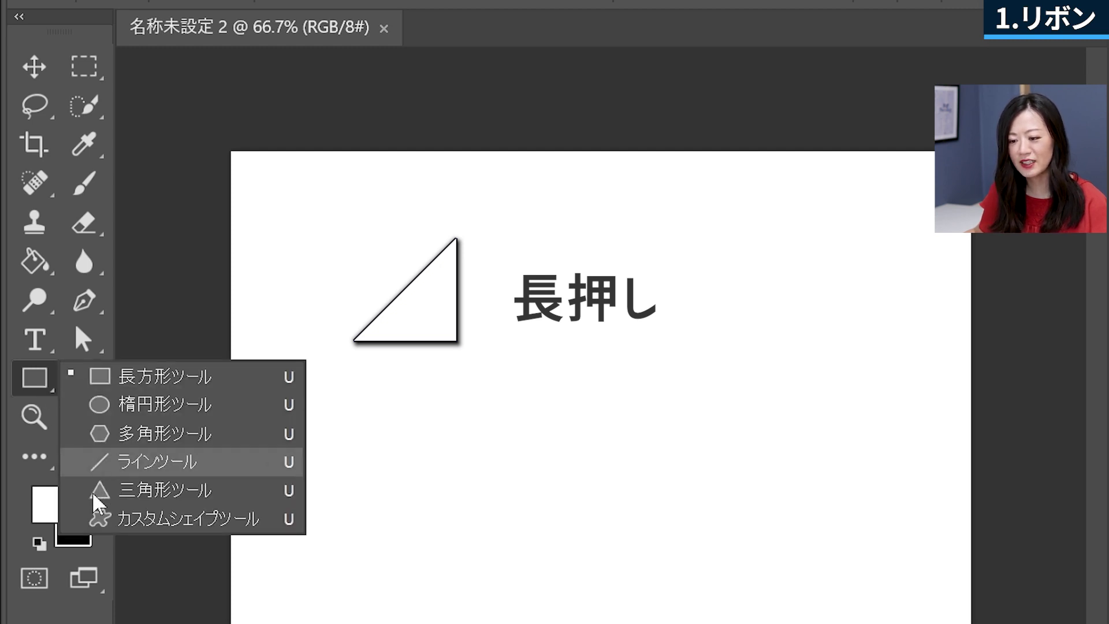
click(45, 459)
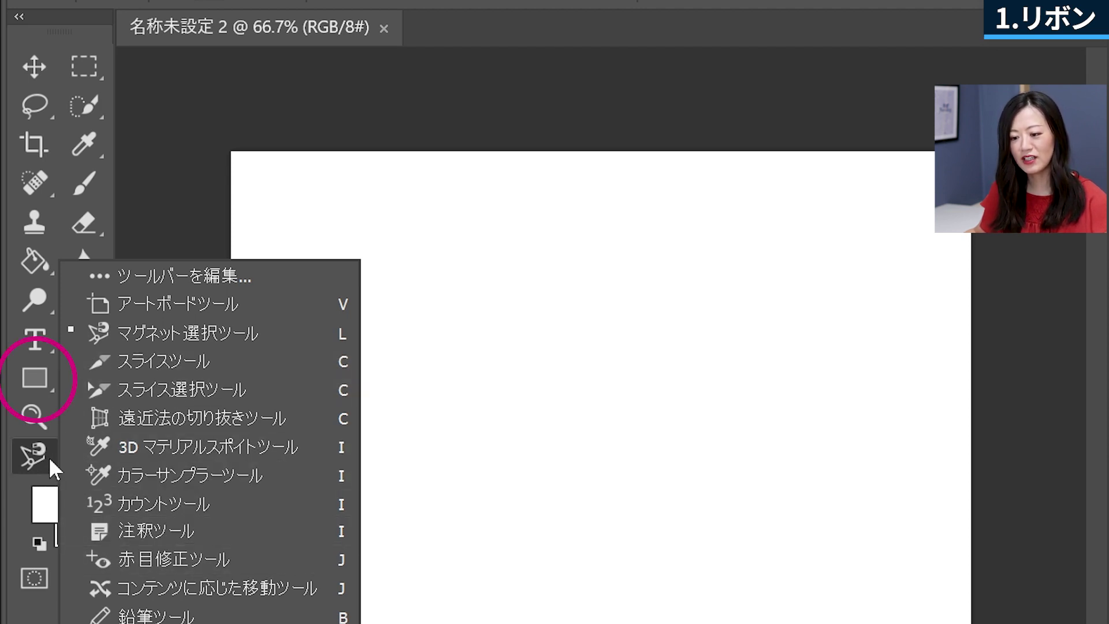
click(47, 453)
click(44, 386)
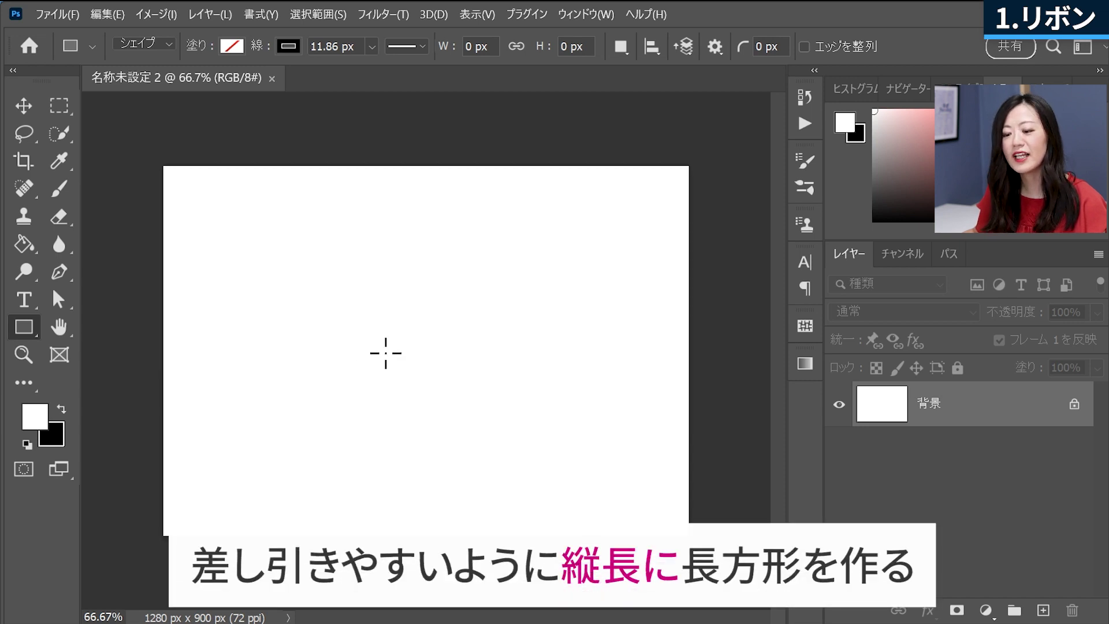
Draw an upright rectangle near the canvas centre with pink fill and no stroke.
drag(362, 278, 450, 397)
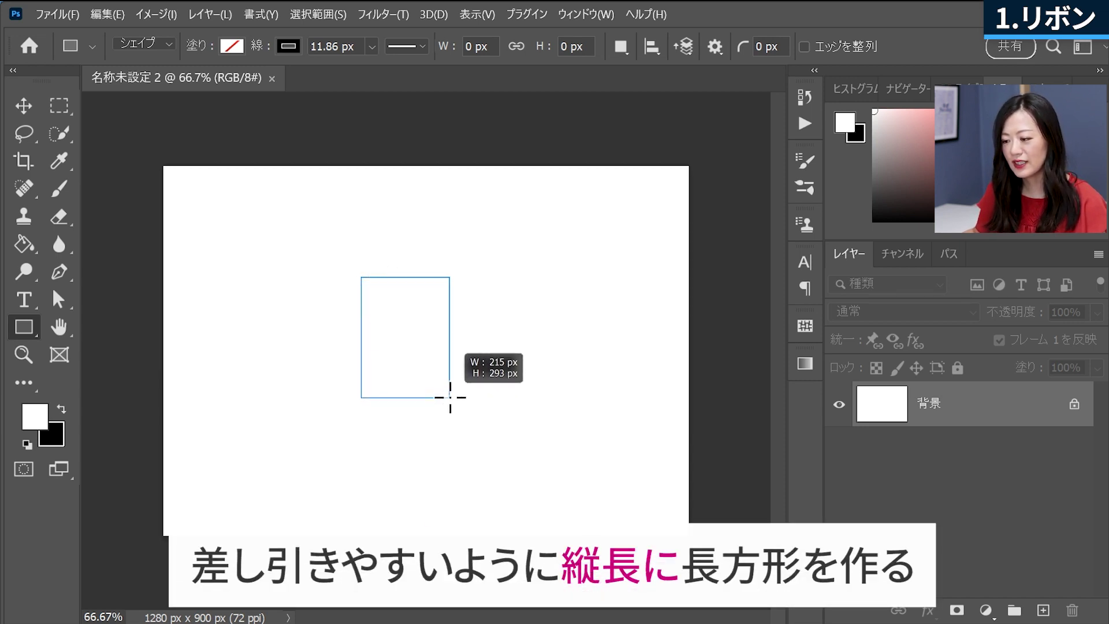
drag(450, 398, 450, 397)
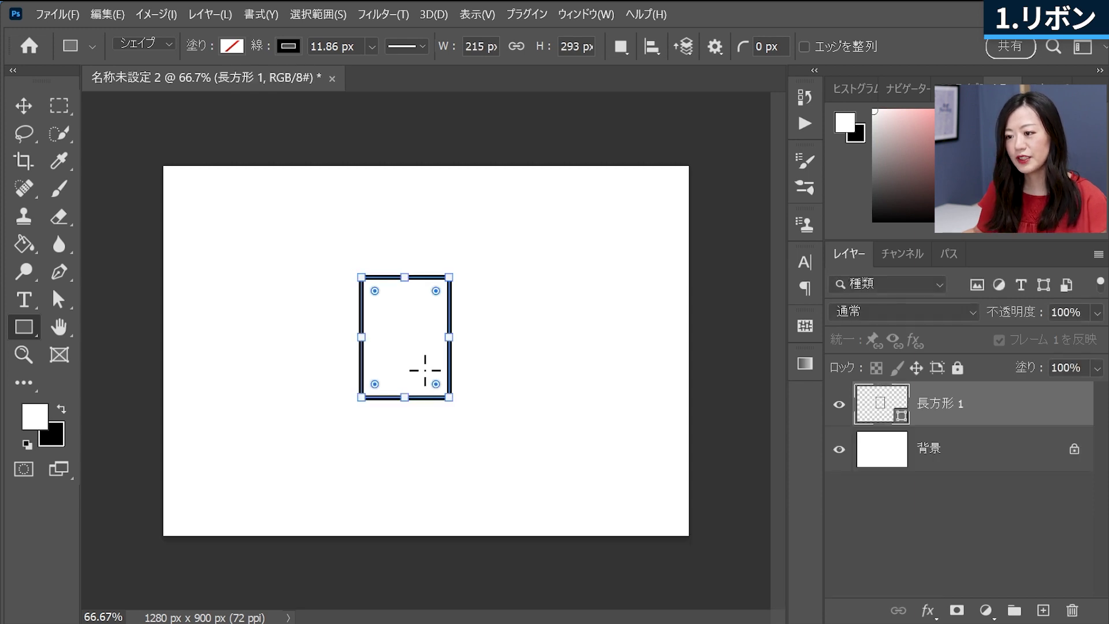
click(233, 49)
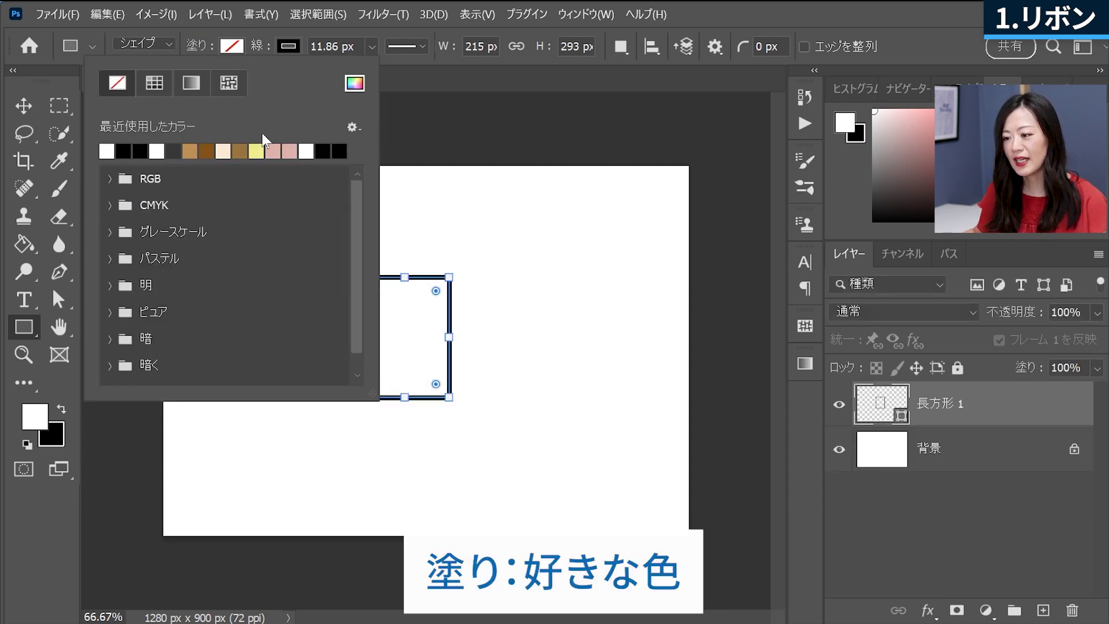
click(289, 151)
click(288, 46)
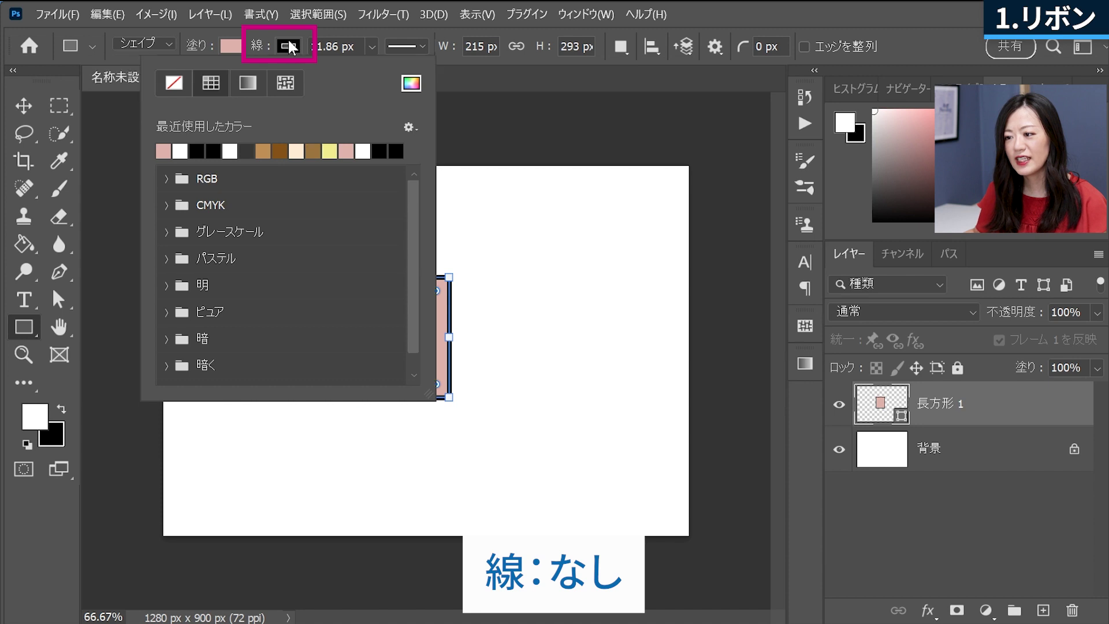
click(174, 83)
click(448, 278)
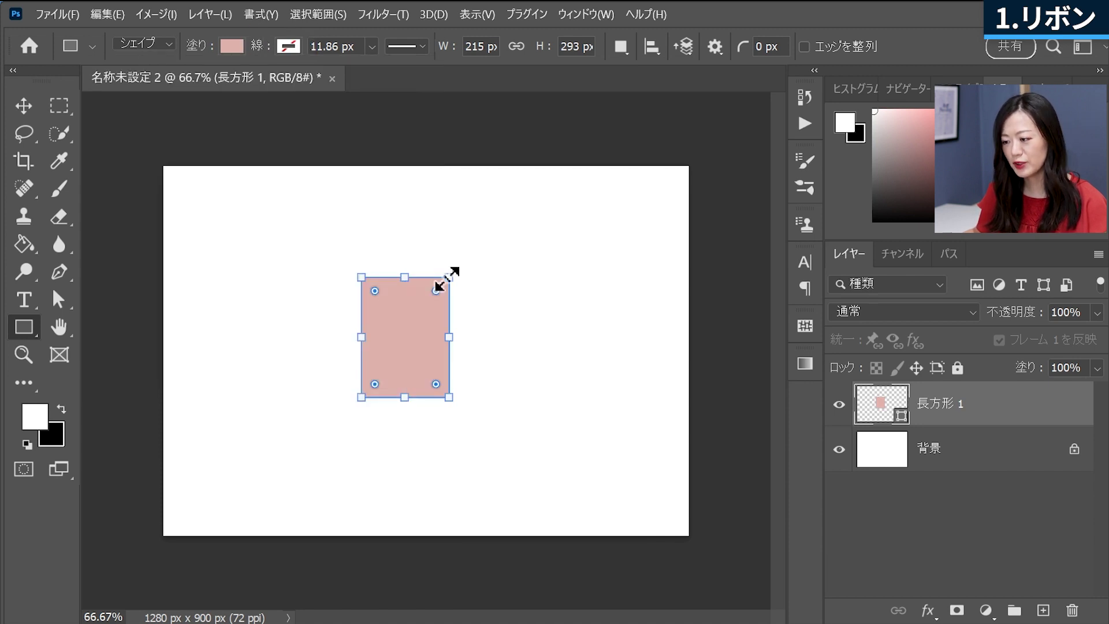
Stretch the pink rectangle to 428 px tall, move it lower, and select its layer.
drag(449, 277, 447, 222)
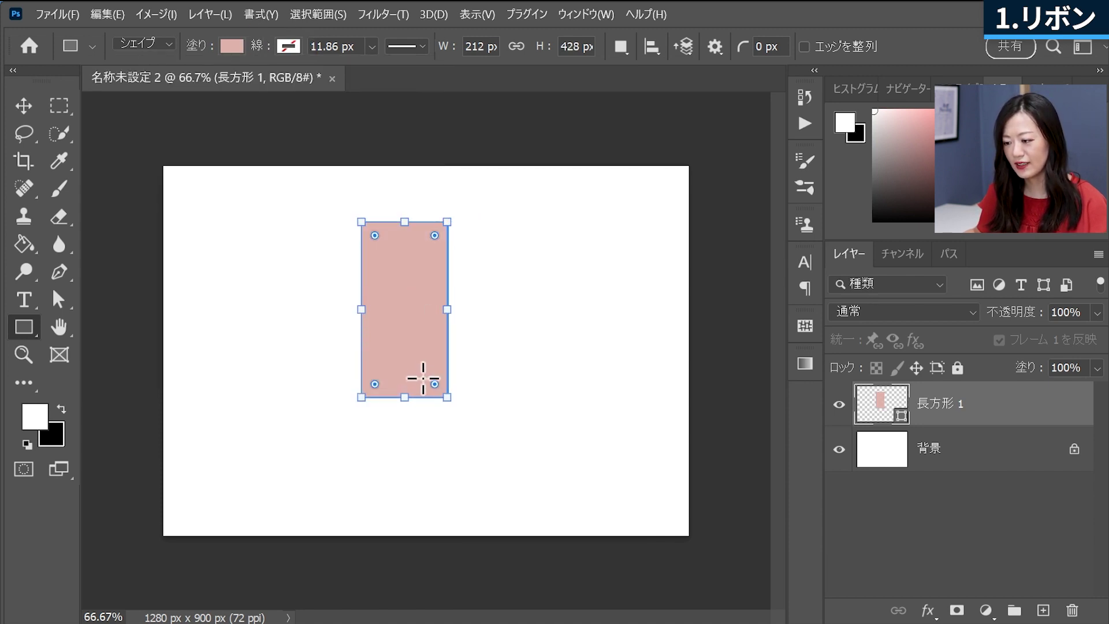
drag(413, 331, 421, 371)
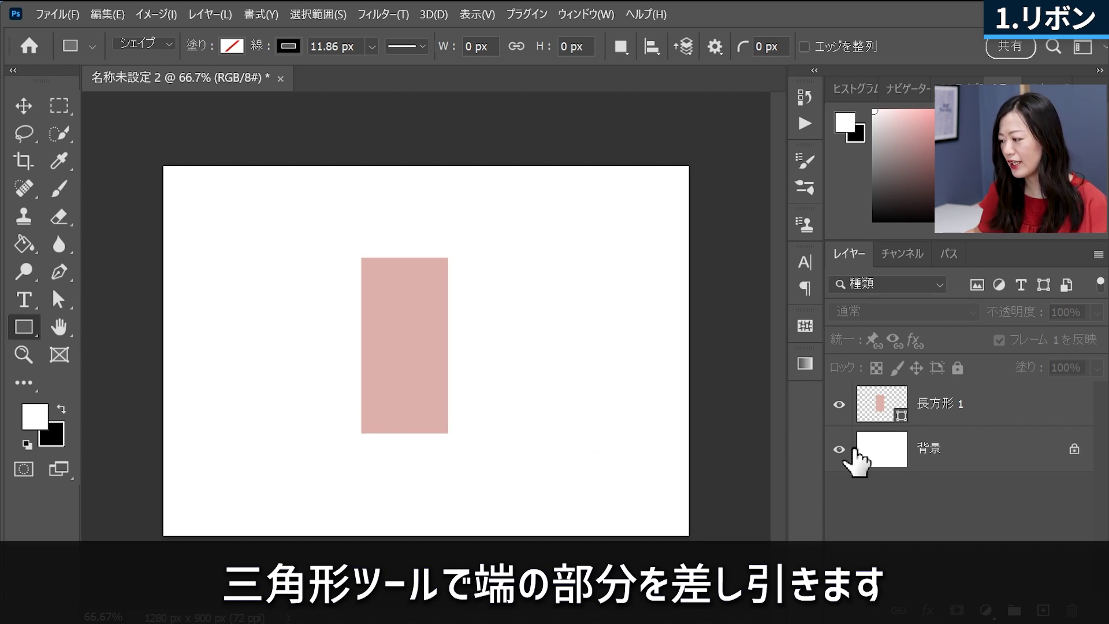
click(1012, 421)
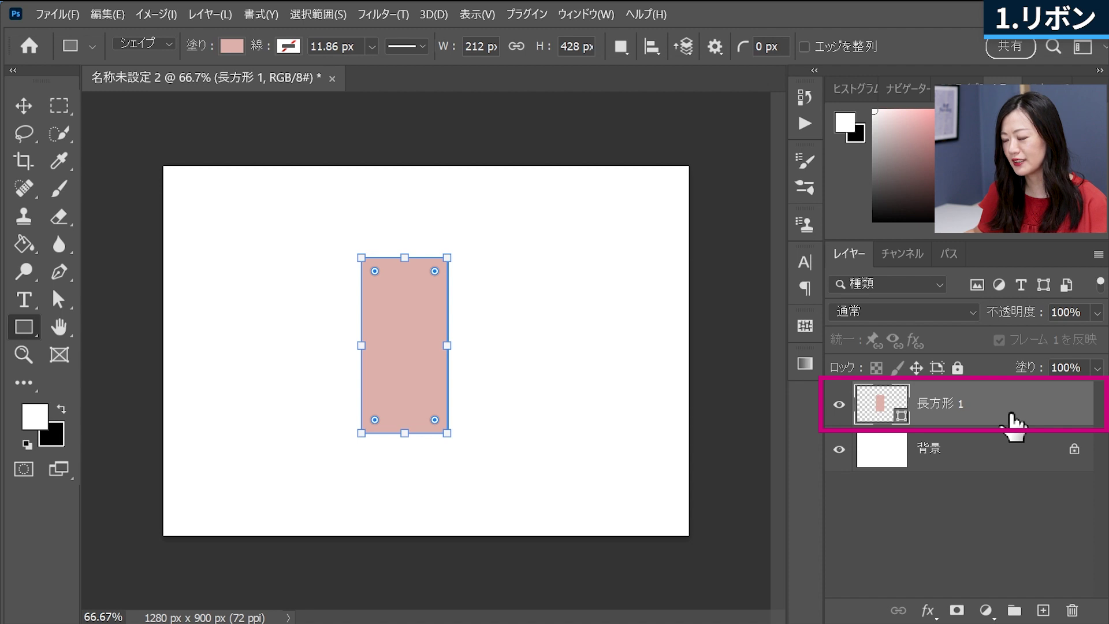
Switch to the Triangle Tool in Subtract Front Shape mode and drag a triangle at the rectangle's bottom.
right_click(32, 333)
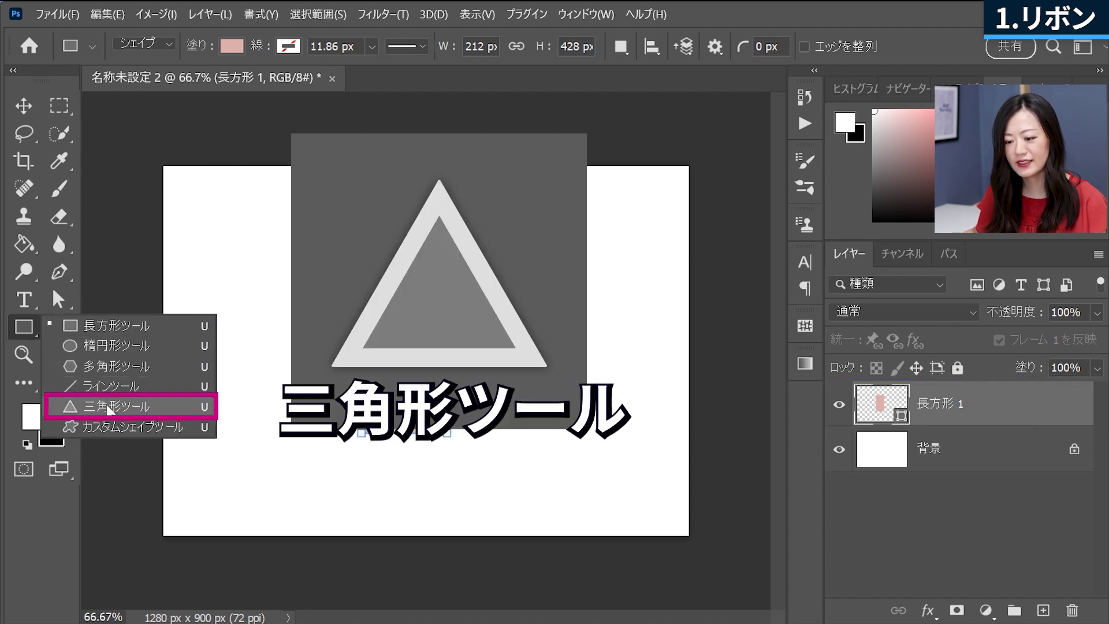
click(116, 406)
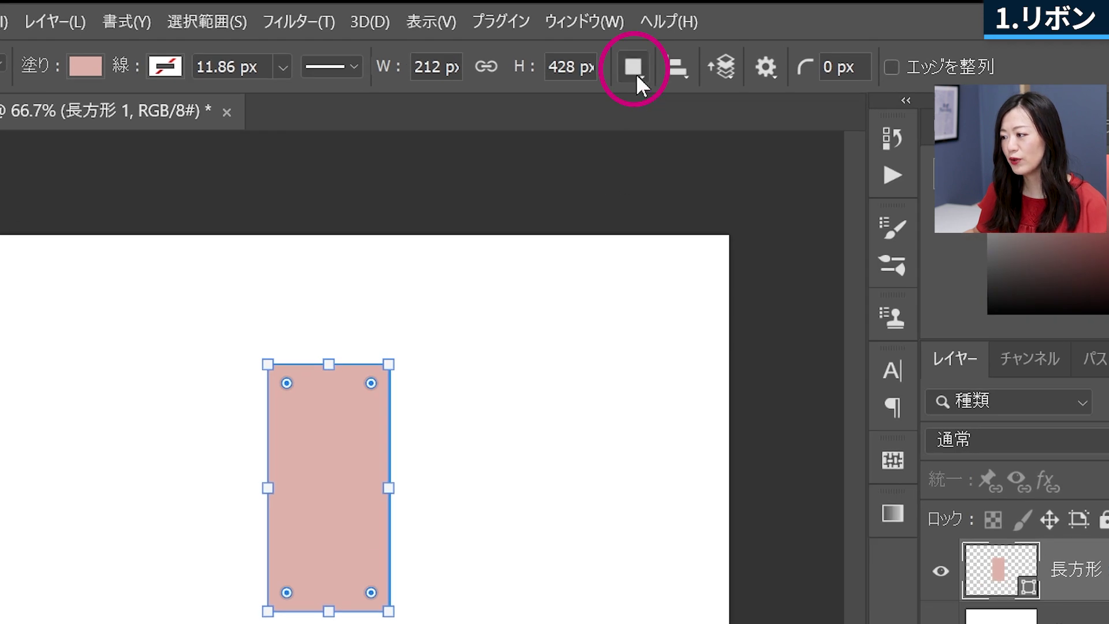
click(637, 76)
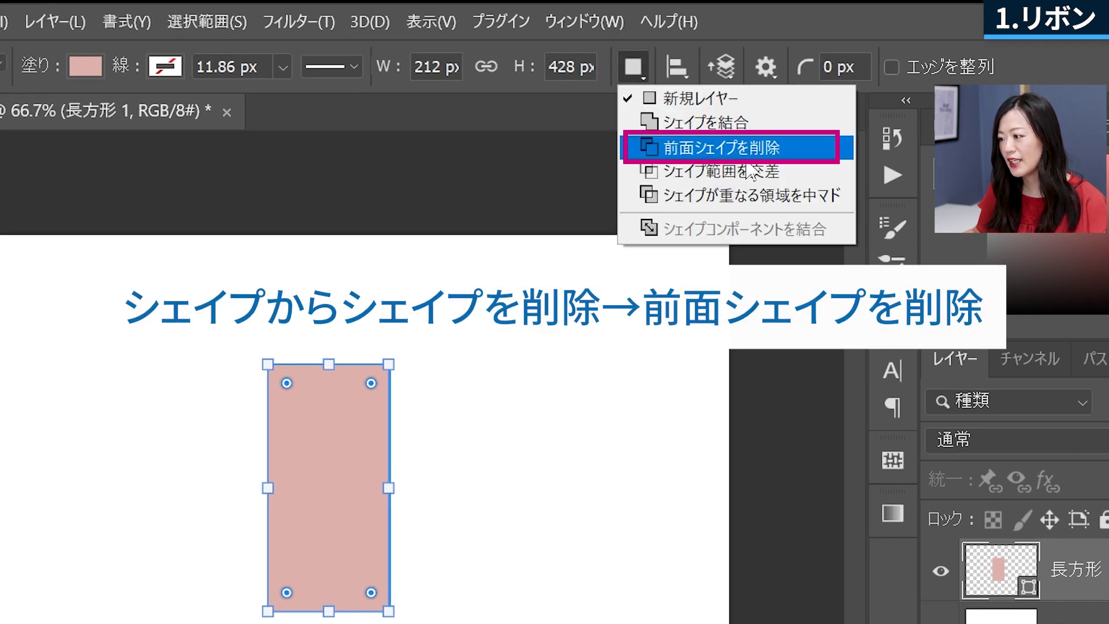
click(813, 155)
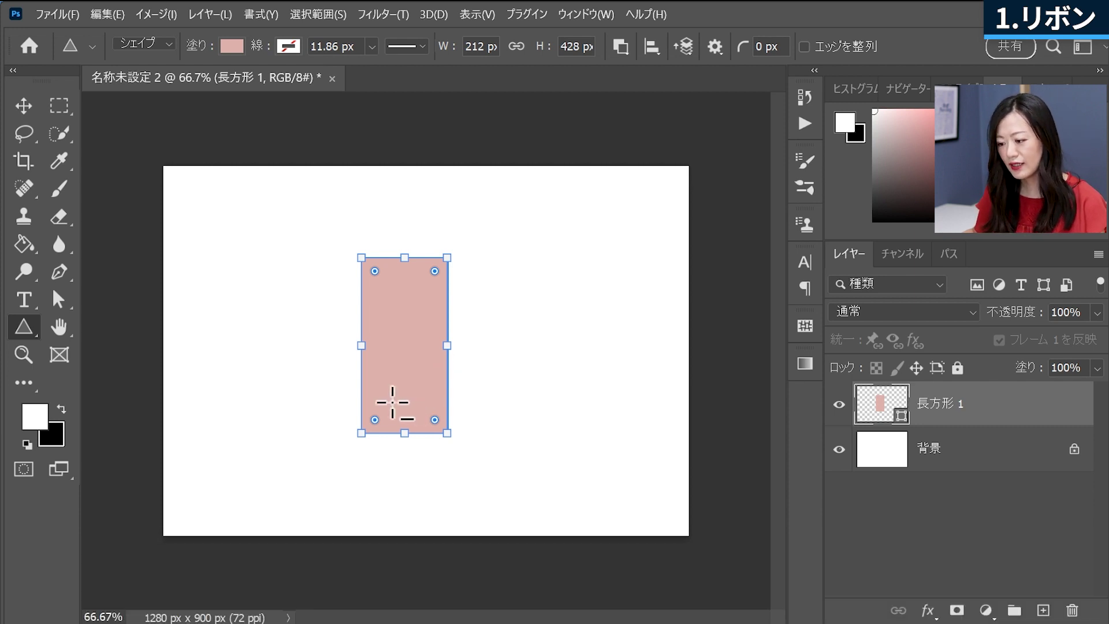
drag(393, 398, 467, 433)
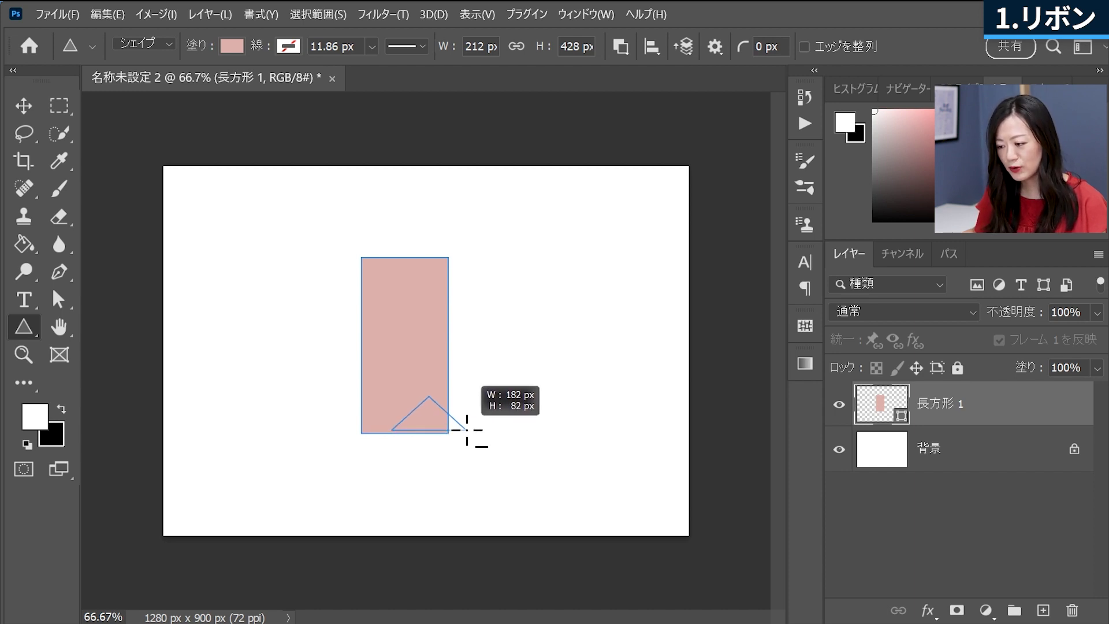
Reshape the triangle to 212 × 58 px spanning the rectangle's bottom as a shallow notch.
drag(467, 433, 467, 433)
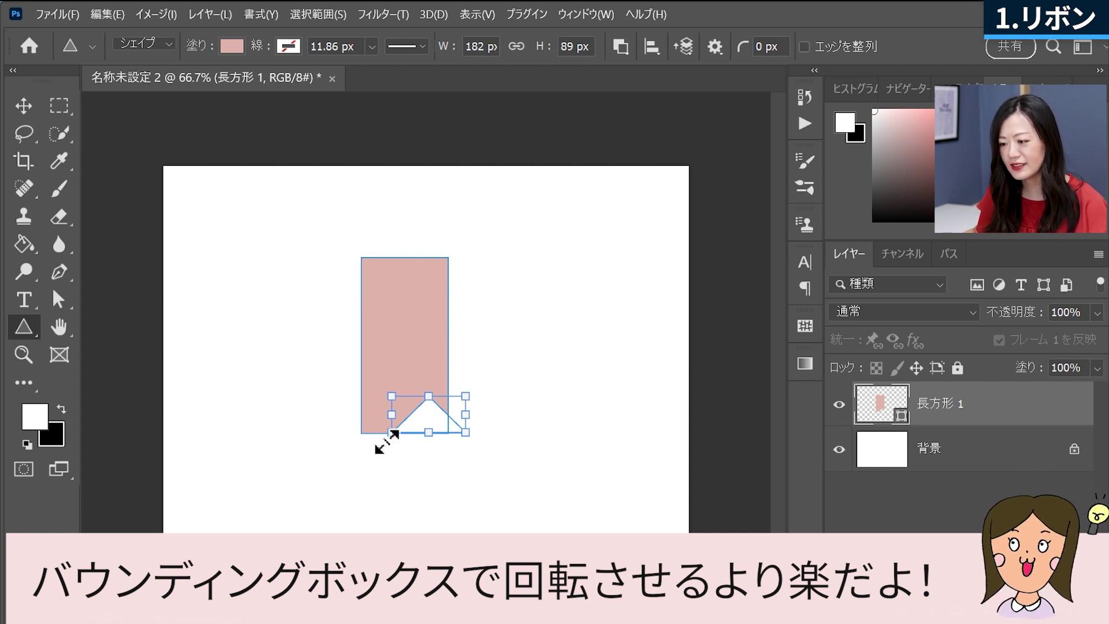
drag(393, 416, 363, 417)
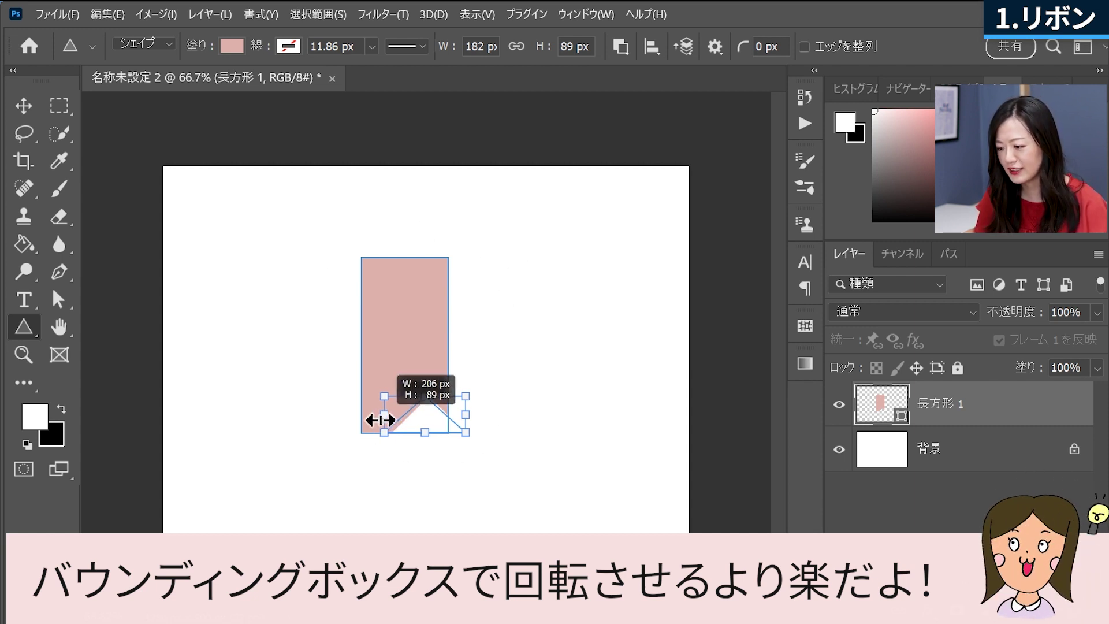
key(ctrl+plus)
key(ctrl+plus)
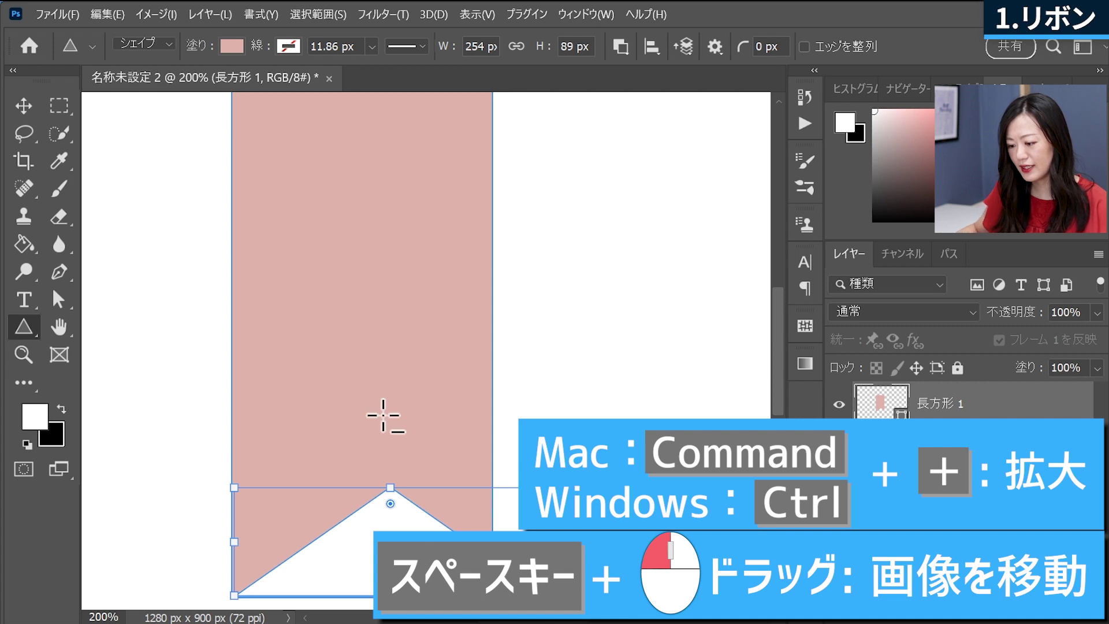
scroll(385, 416, down, 3)
drag(234, 422, 233, 424)
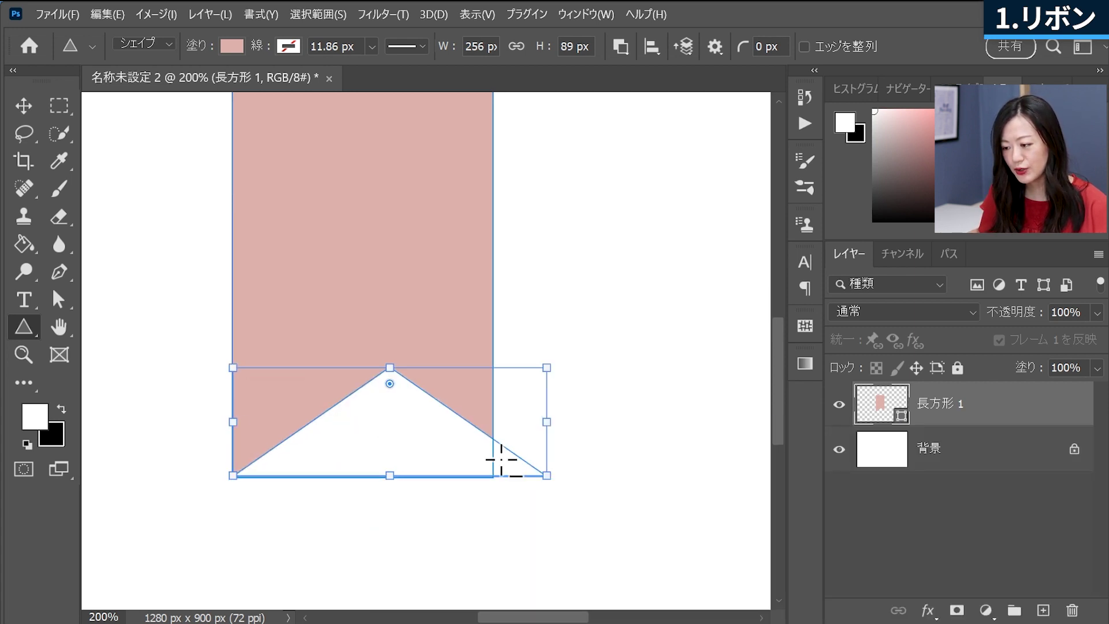
drag(543, 427, 493, 427)
drag(362, 476, 363, 478)
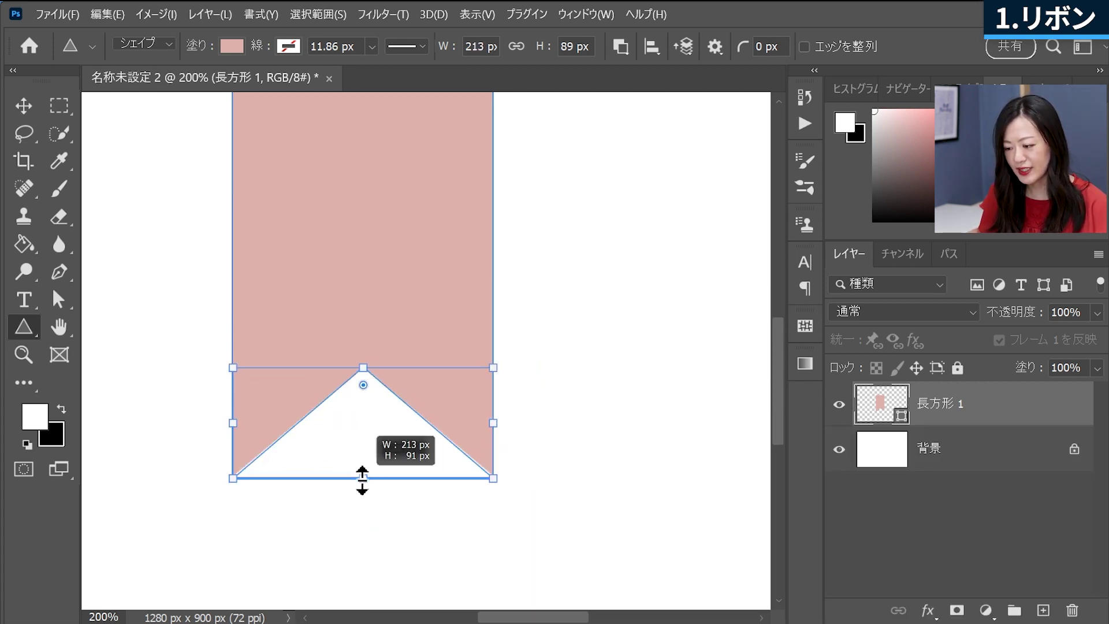
drag(363, 370, 362, 404)
scroll(362, 404, up, 1)
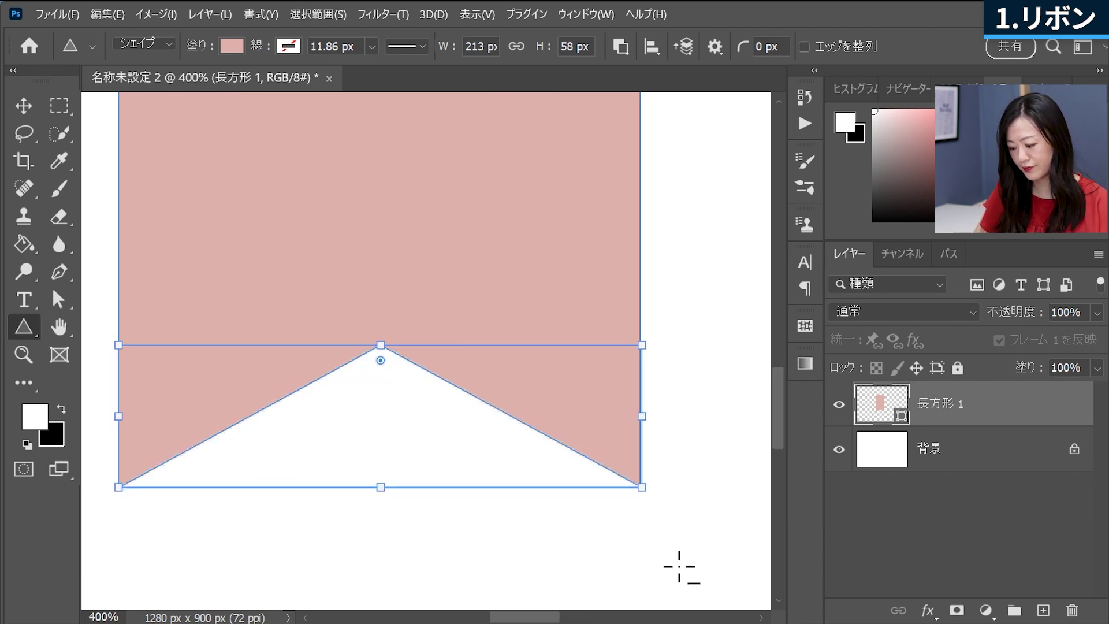
mouse_move(530, 517)
mouse_down()
mouse_move(565, 515)
mouse_move(575, 527)
mouse_up()
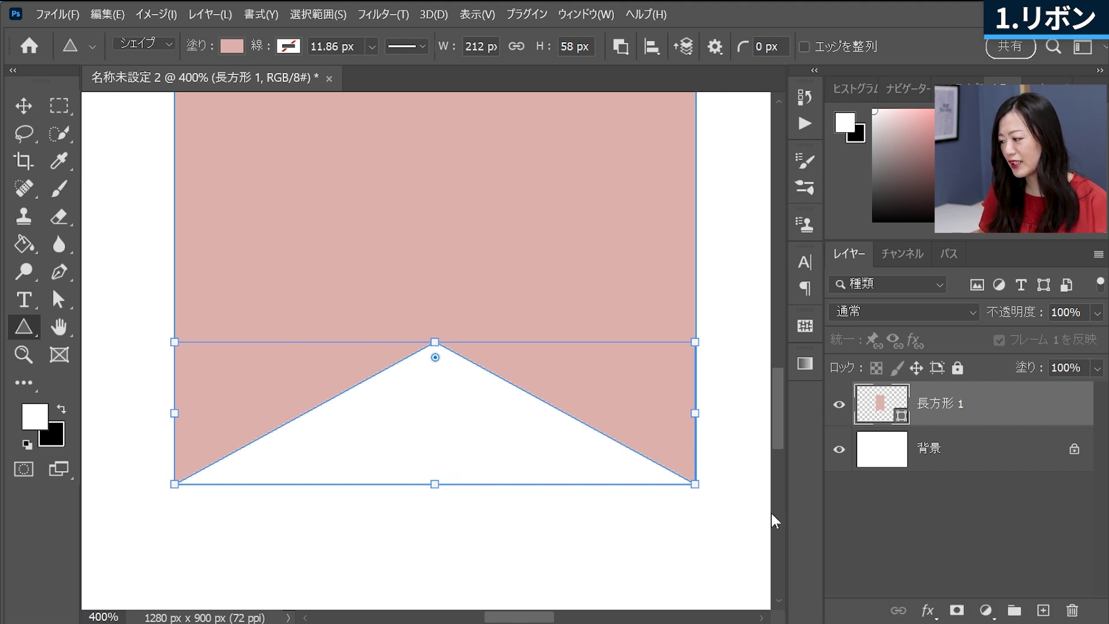
Deselect the ribbon and zoom out to view the notched result.
click(943, 534)
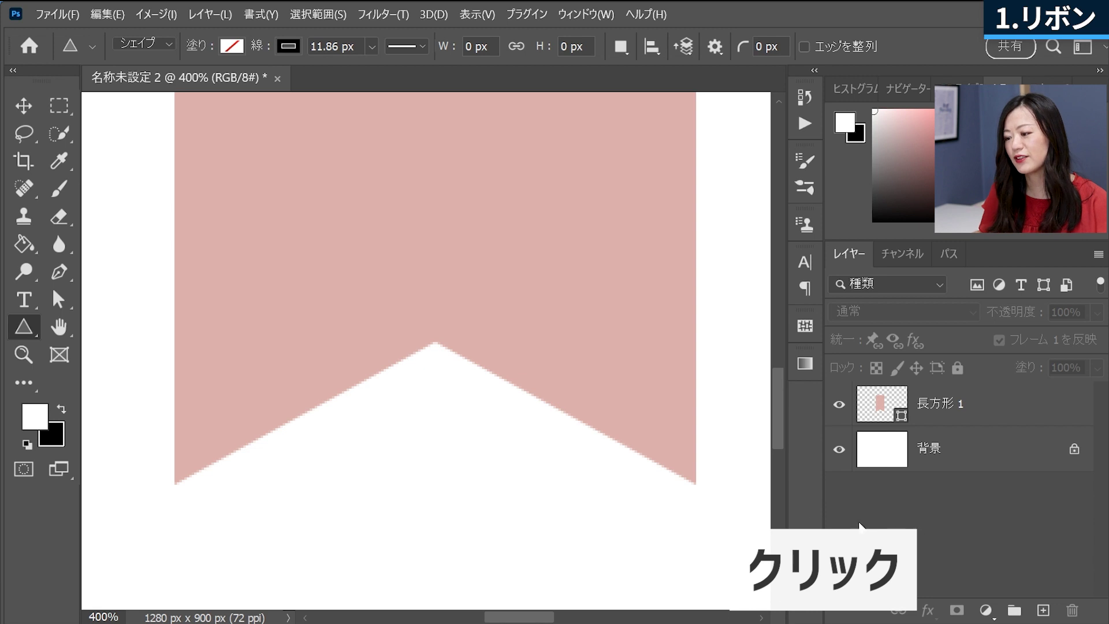
key(ctrl+minus)
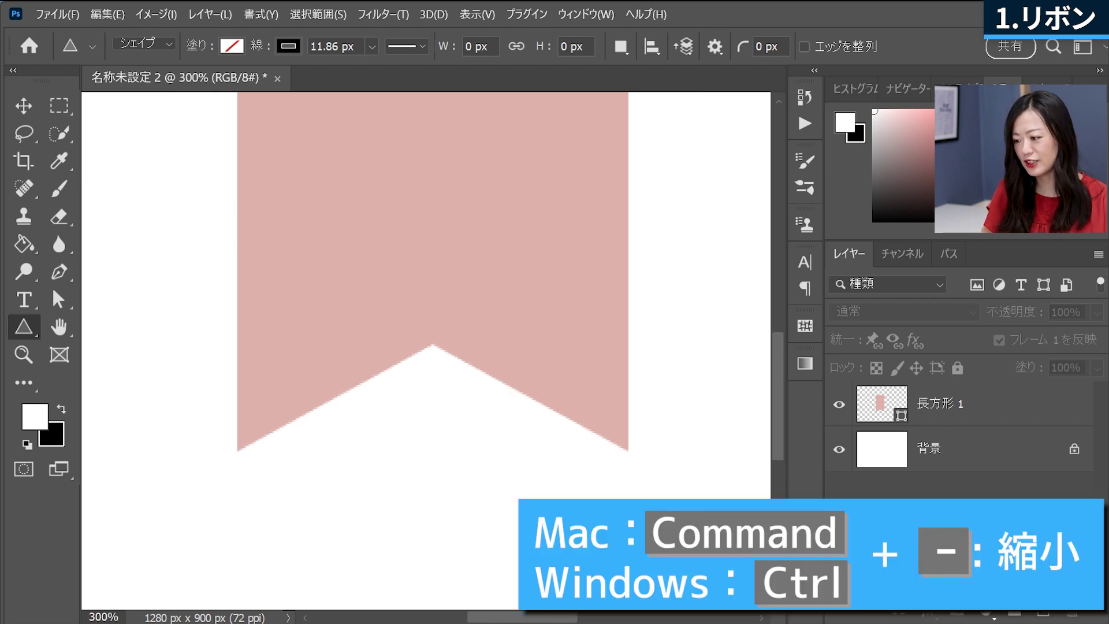
key(ctrl+minus)
key(ctrl+minus)
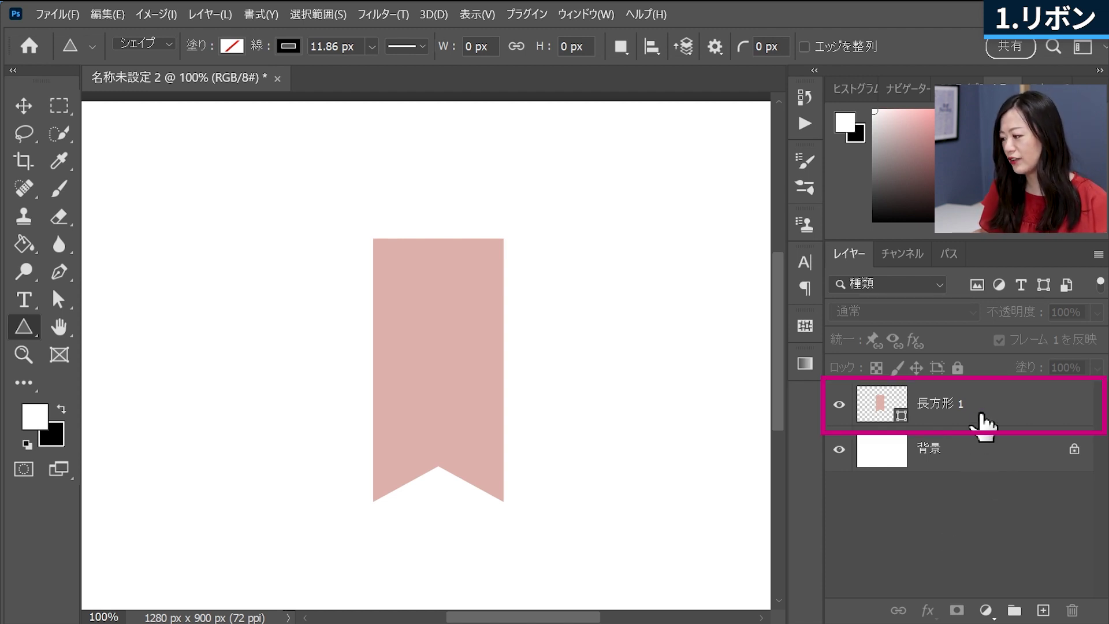
Rotate the ribbon half 90° clockwise and move it 239 px to the left.
click(982, 416)
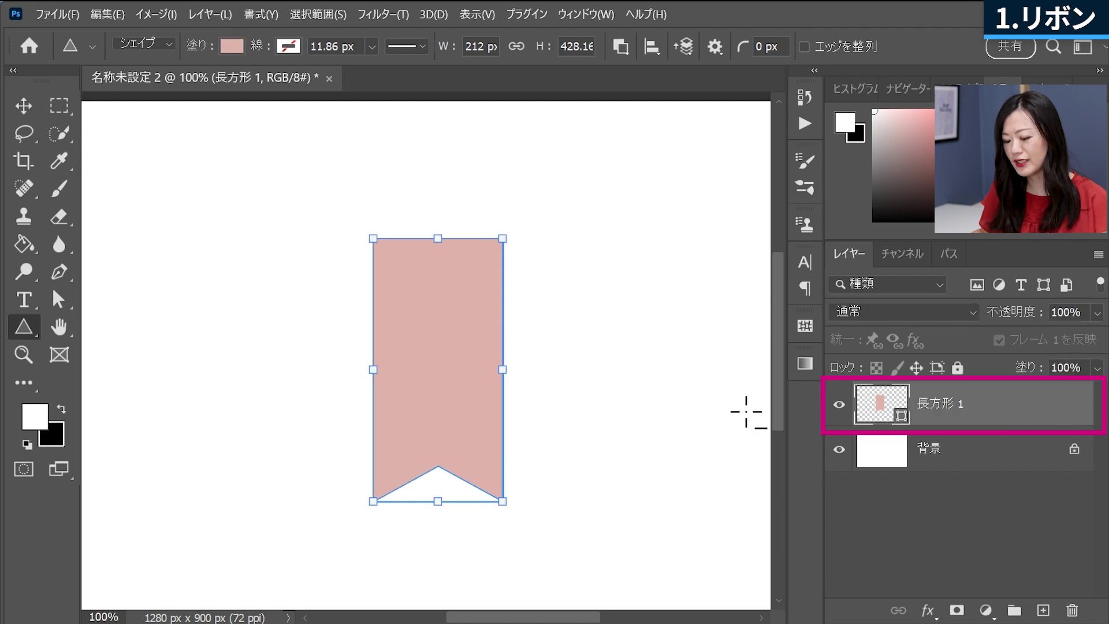
key(ctrl+t)
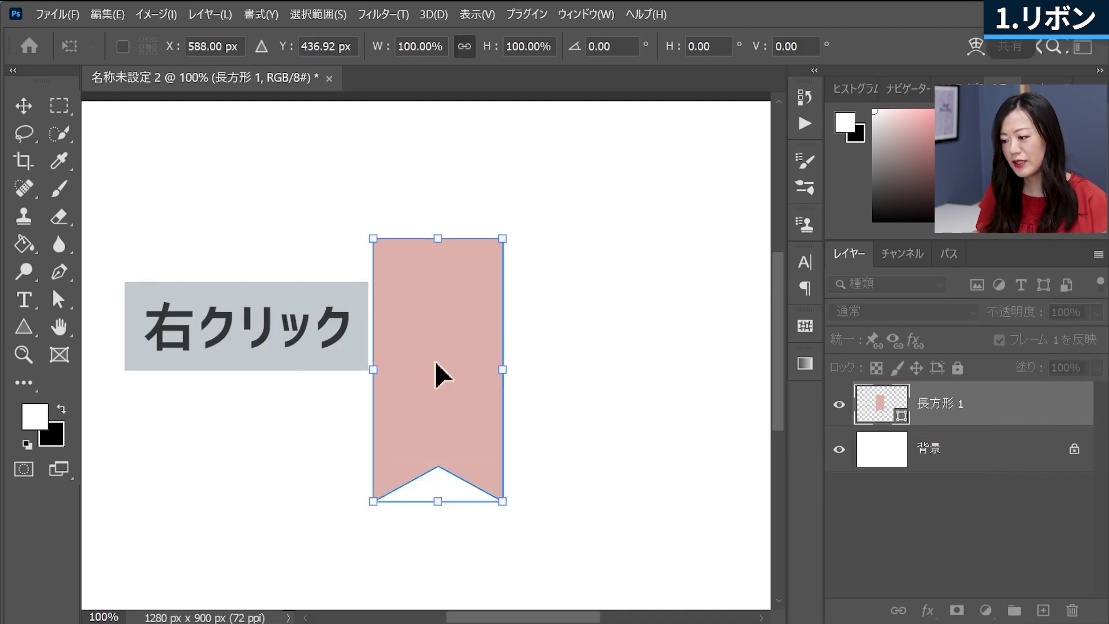
right_click(433, 356)
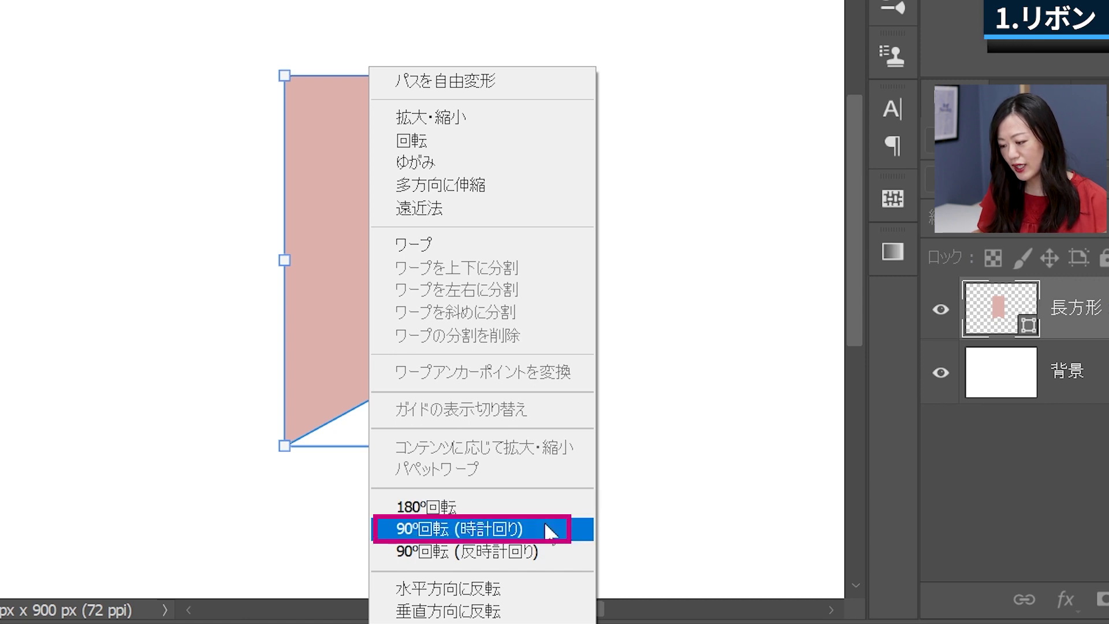
click(550, 530)
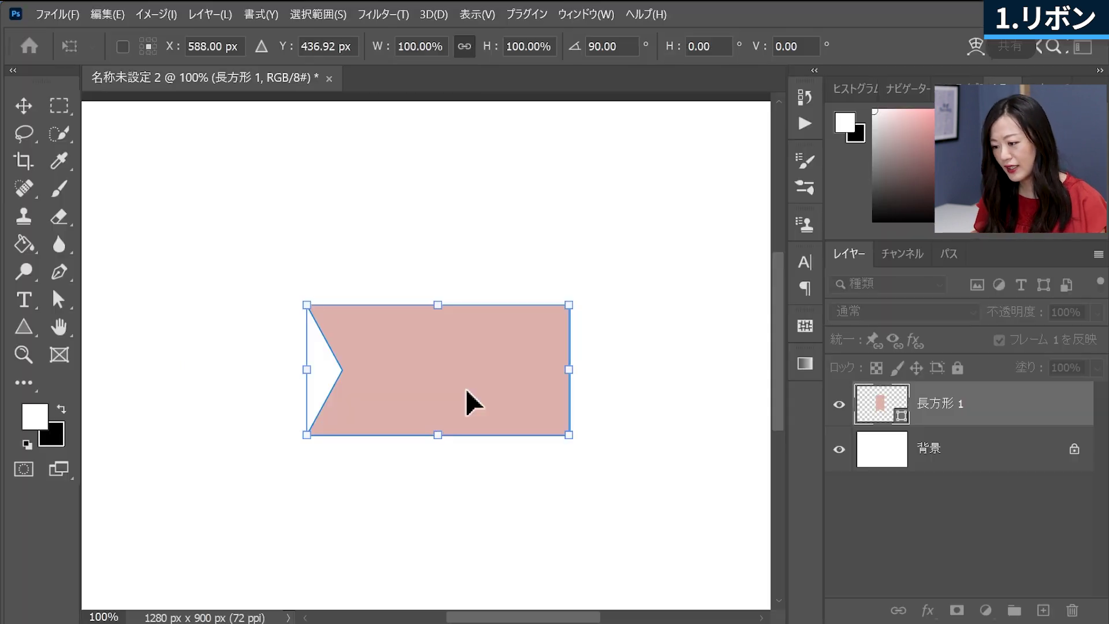
mouse_move(466, 389)
mouse_down()
mouse_move(321, 395)
mouse_move(320, 404)
mouse_up()
key(Return)
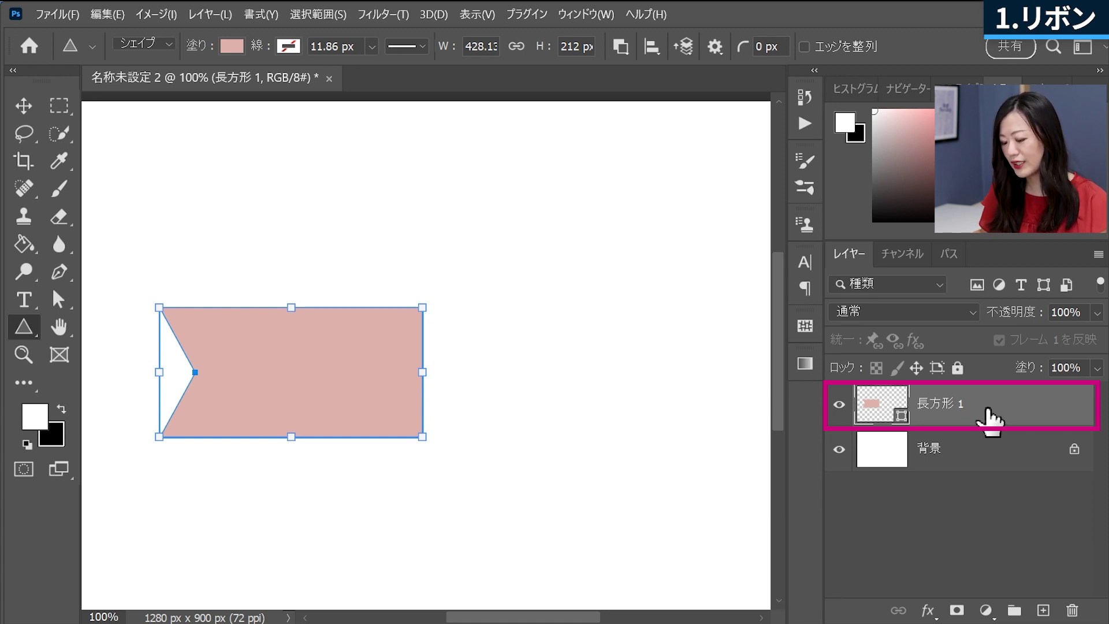
Duplicate the ribbon half, flip the copy horizontally, and join it on the right.
key(ctrl+j)
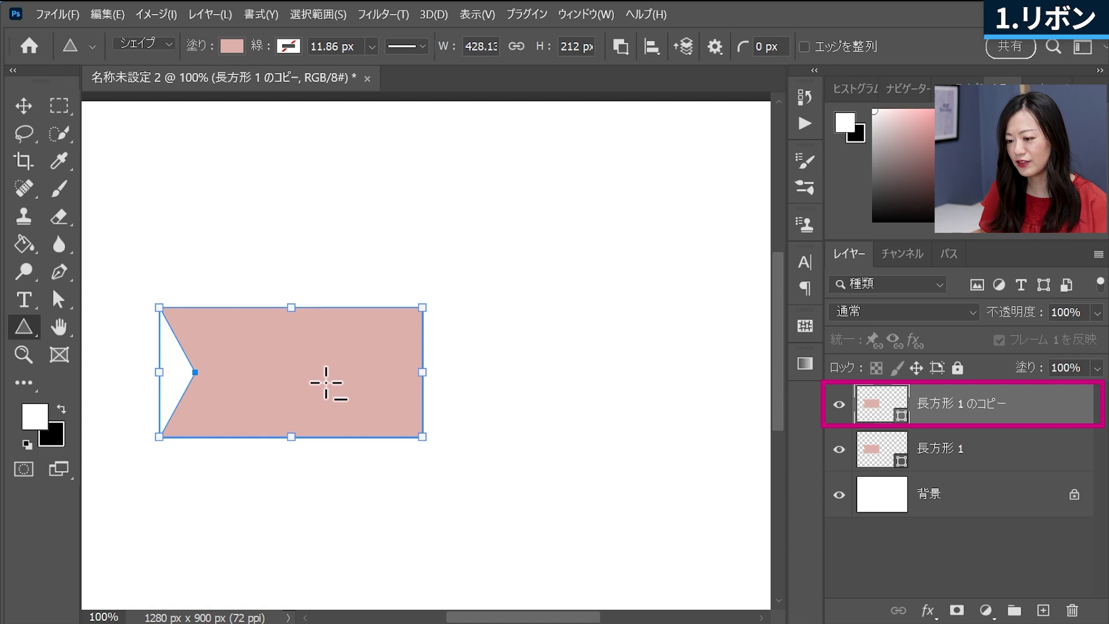
key(ctrl+t)
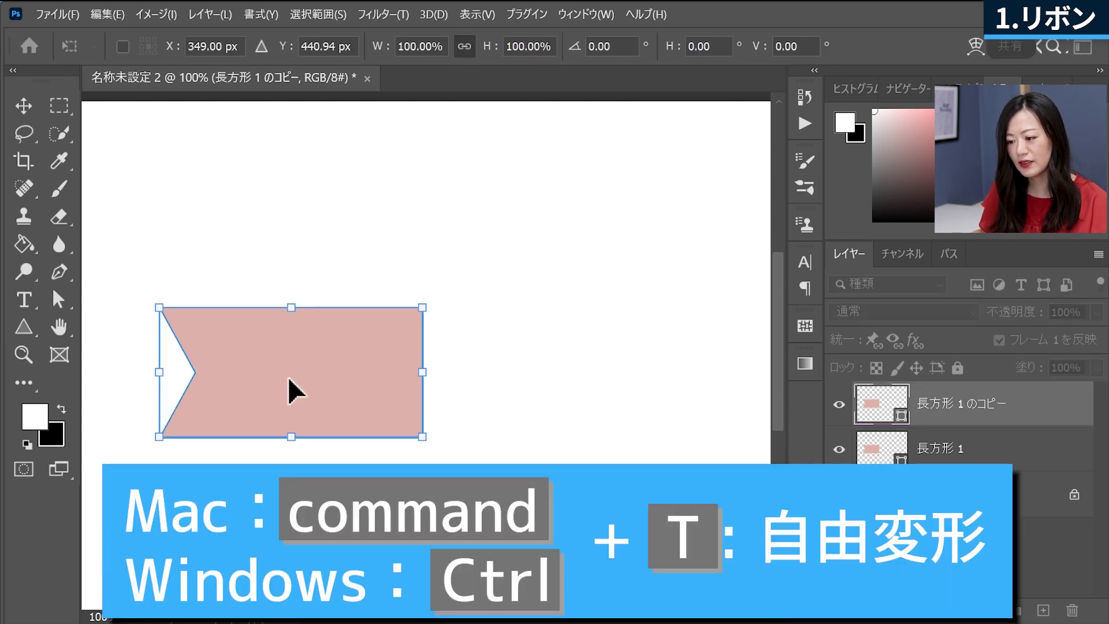
right_click(289, 380)
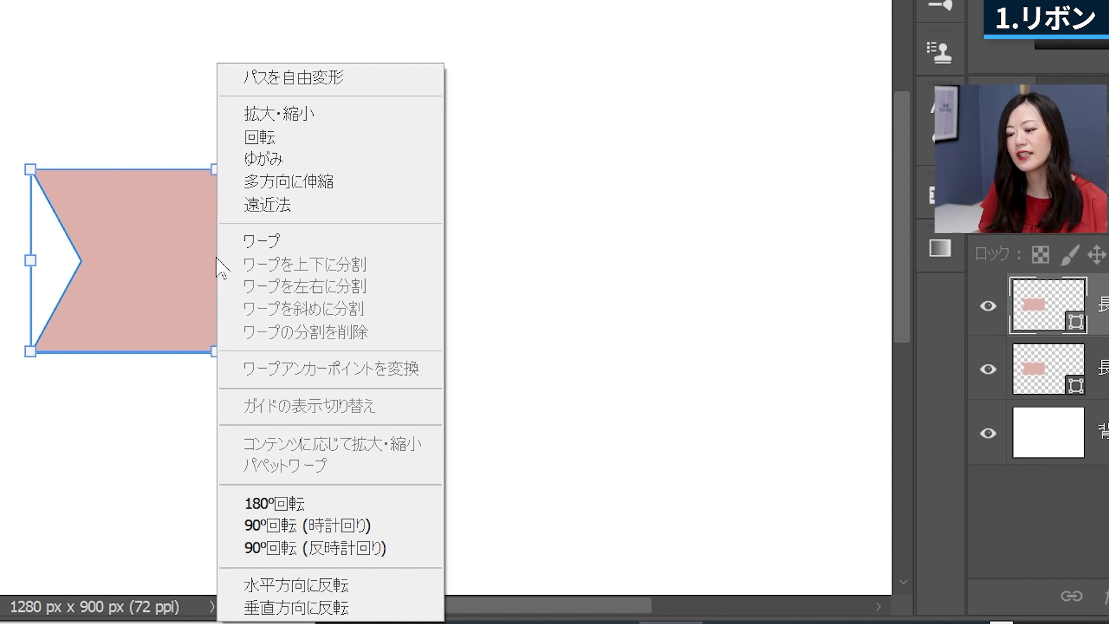
click(348, 585)
drag(326, 383, 393, 386)
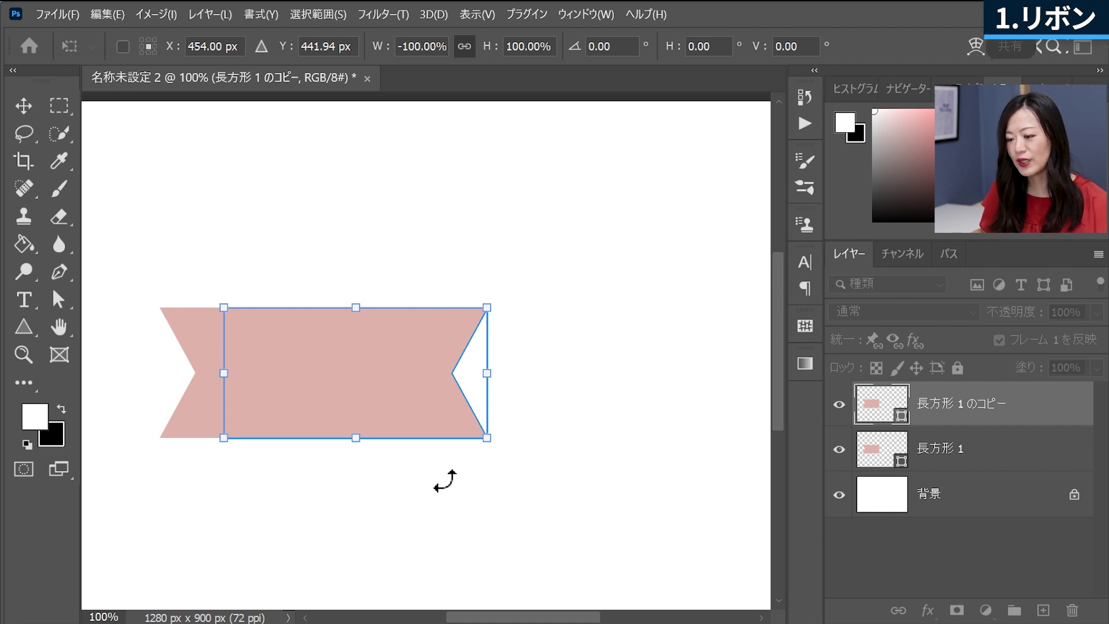
mouse_move(332, 407)
mouse_down()
mouse_move(408, 393)
mouse_move(519, 403)
mouse_move(511, 397)
mouse_up()
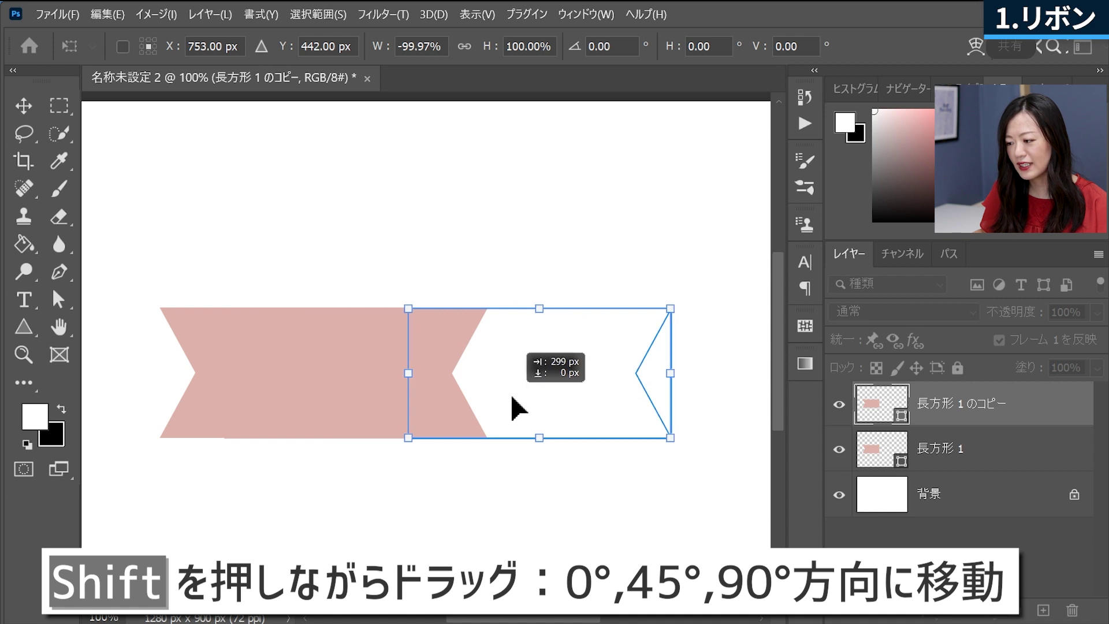
drag(512, 397, 510, 396)
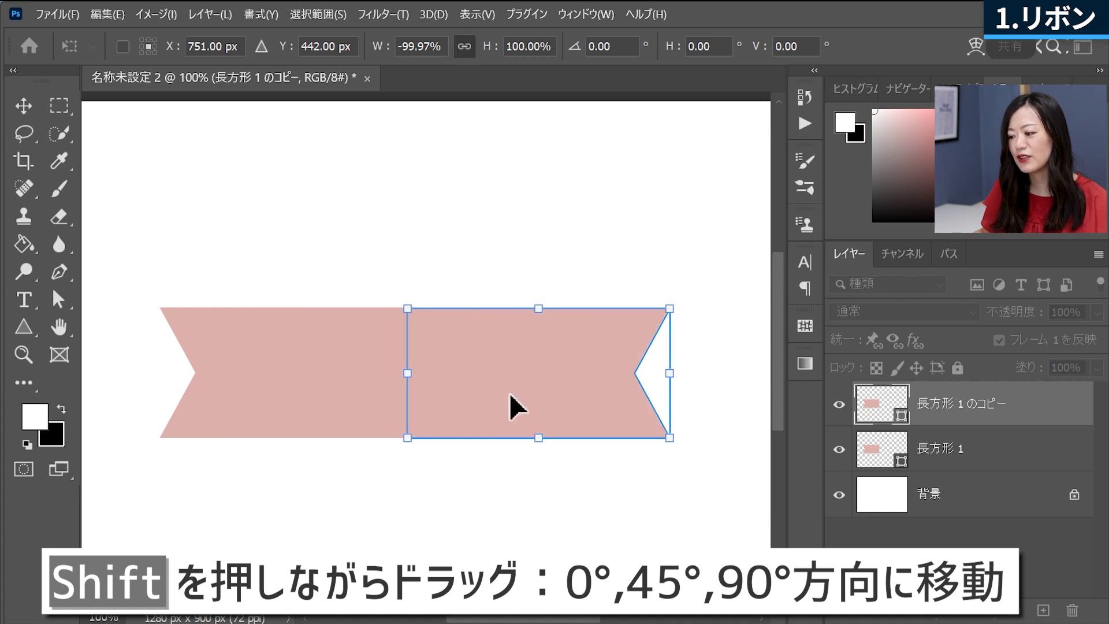
click(986, 556)
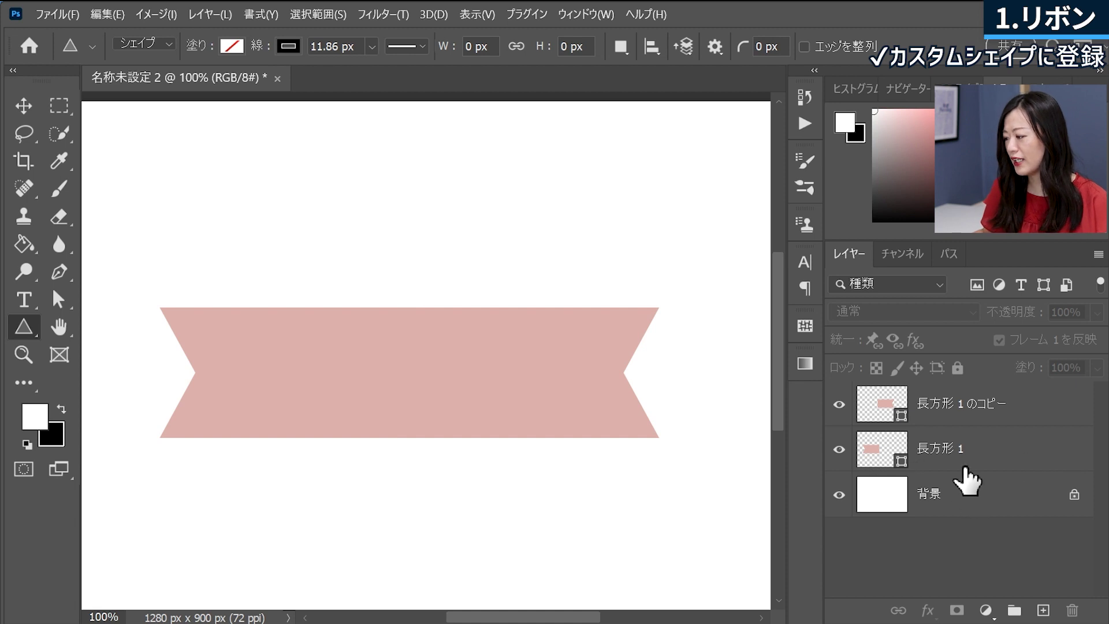
Select both ribbon layers and define them as a custom shape named リボン.
click(1018, 422)
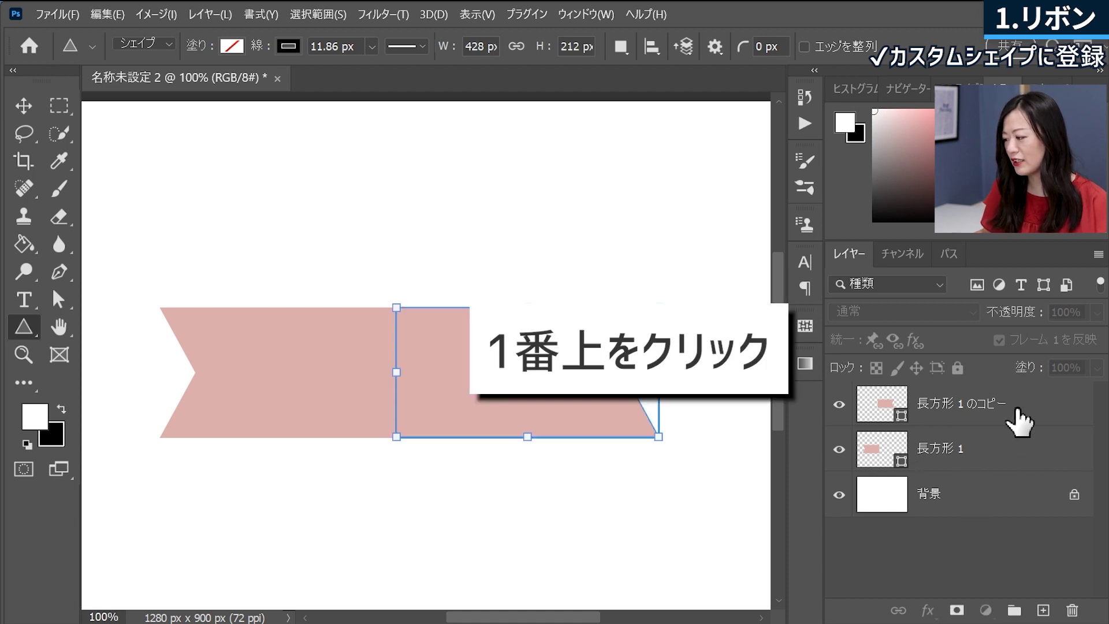
shift+click(983, 456)
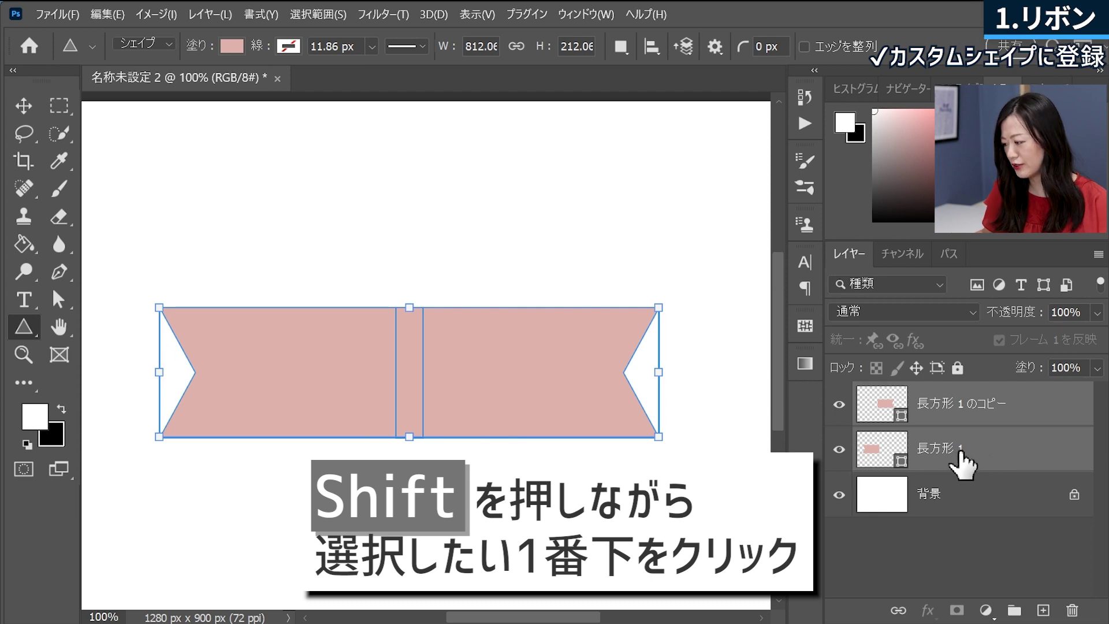
right_click(435, 360)
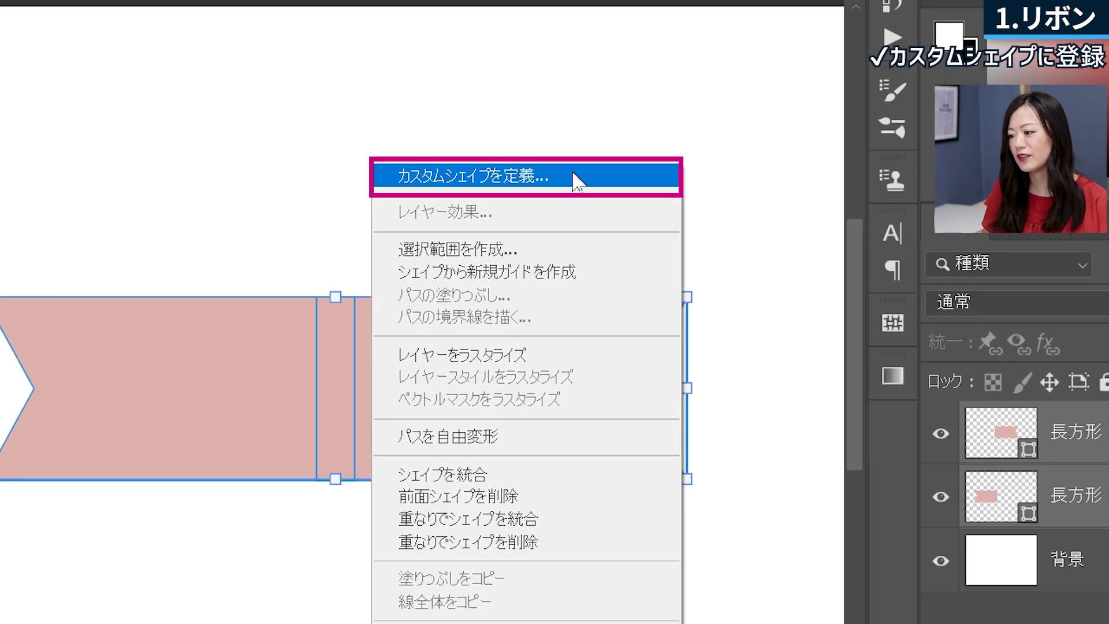
click(575, 178)
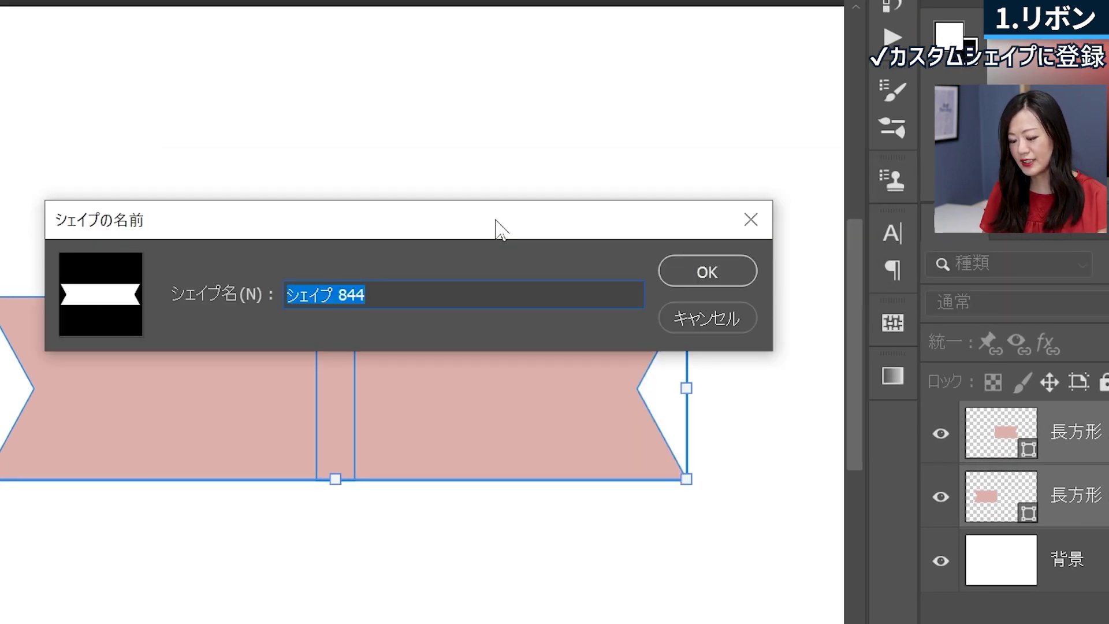
text(リボン)
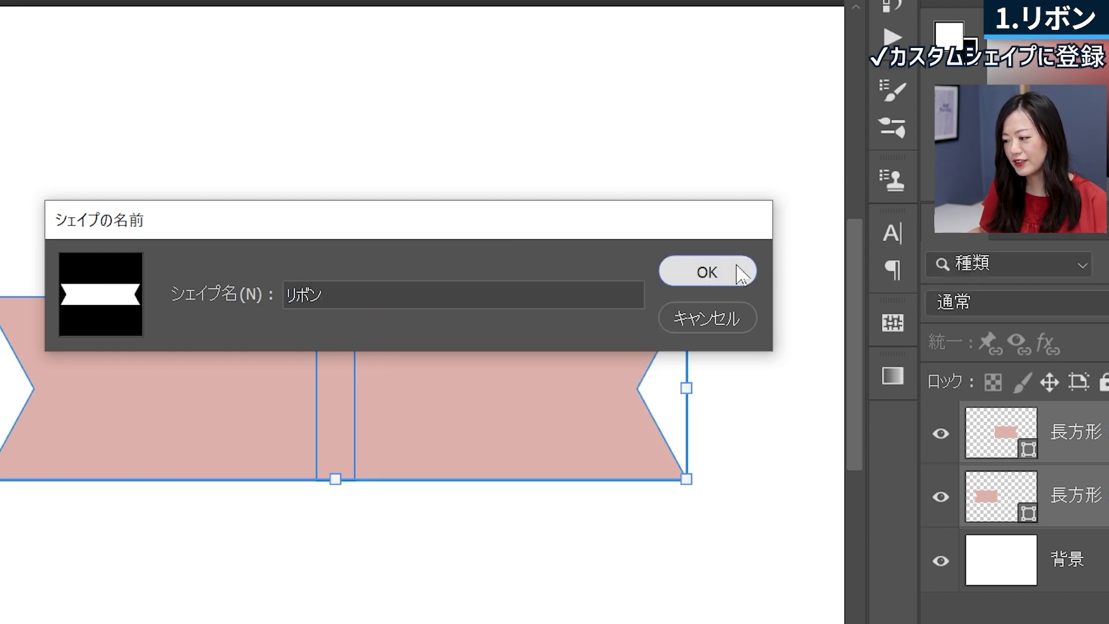
click(708, 268)
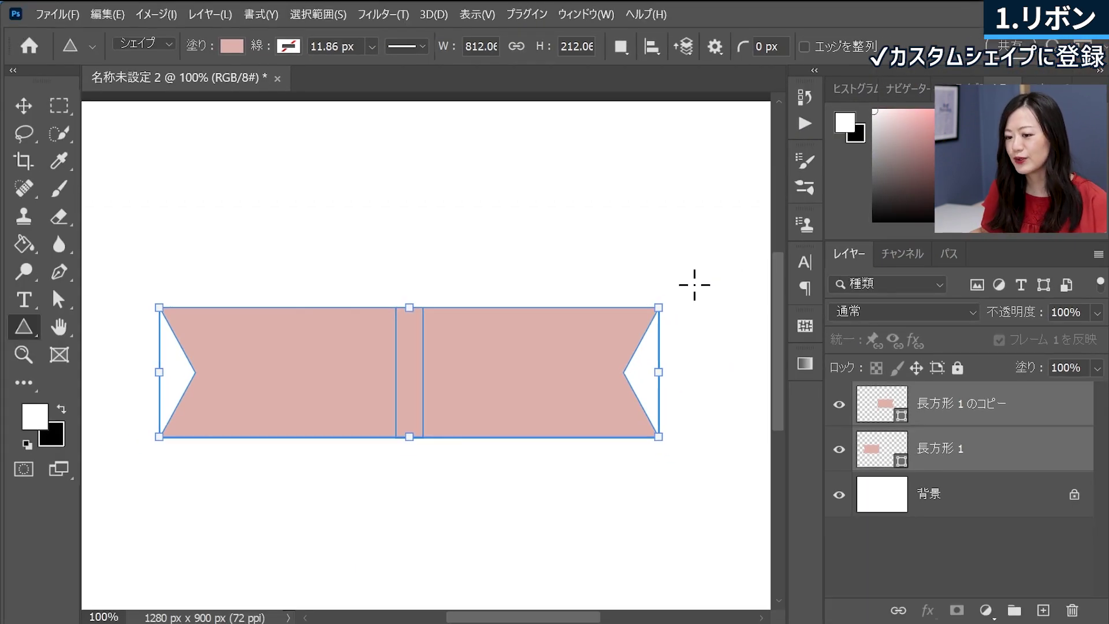
Select the 背景 layer and hide both ribbon half layers.
click(962, 496)
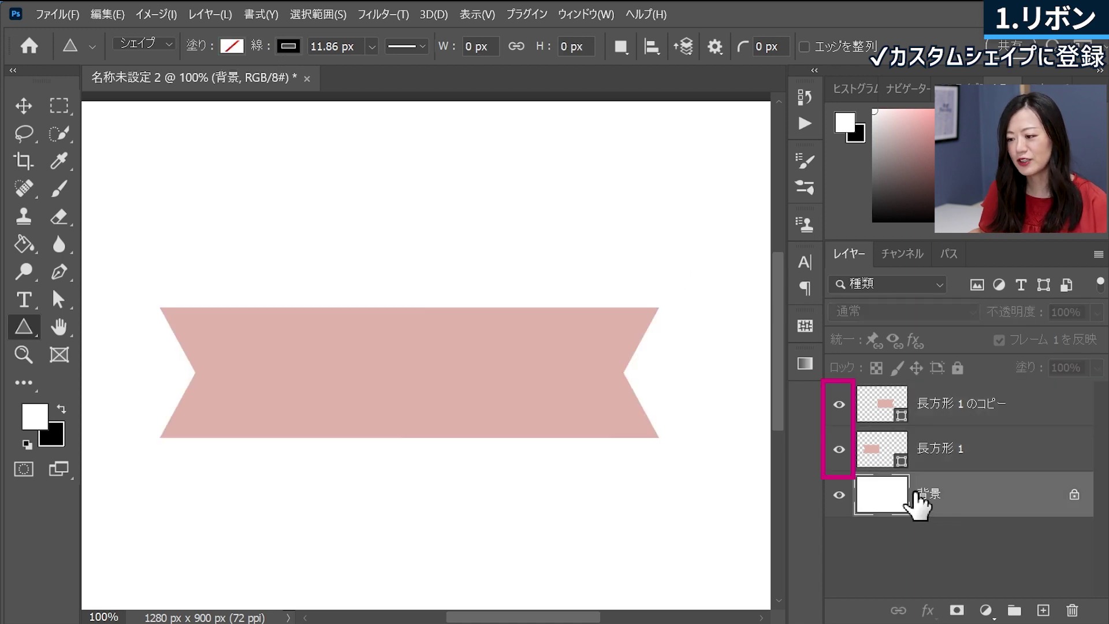
click(839, 404)
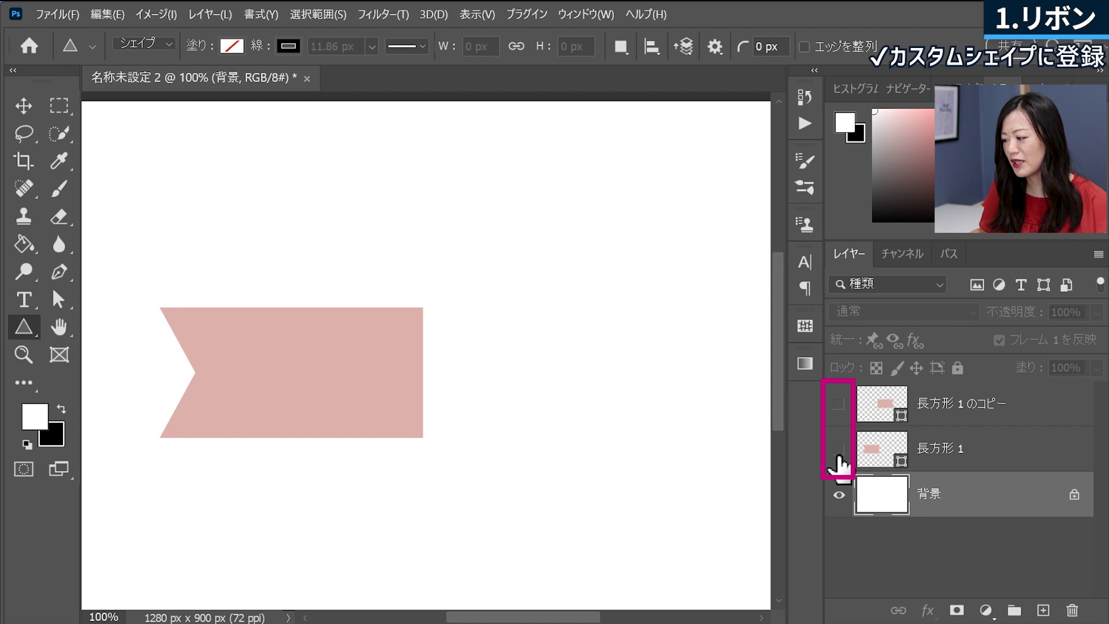
click(839, 450)
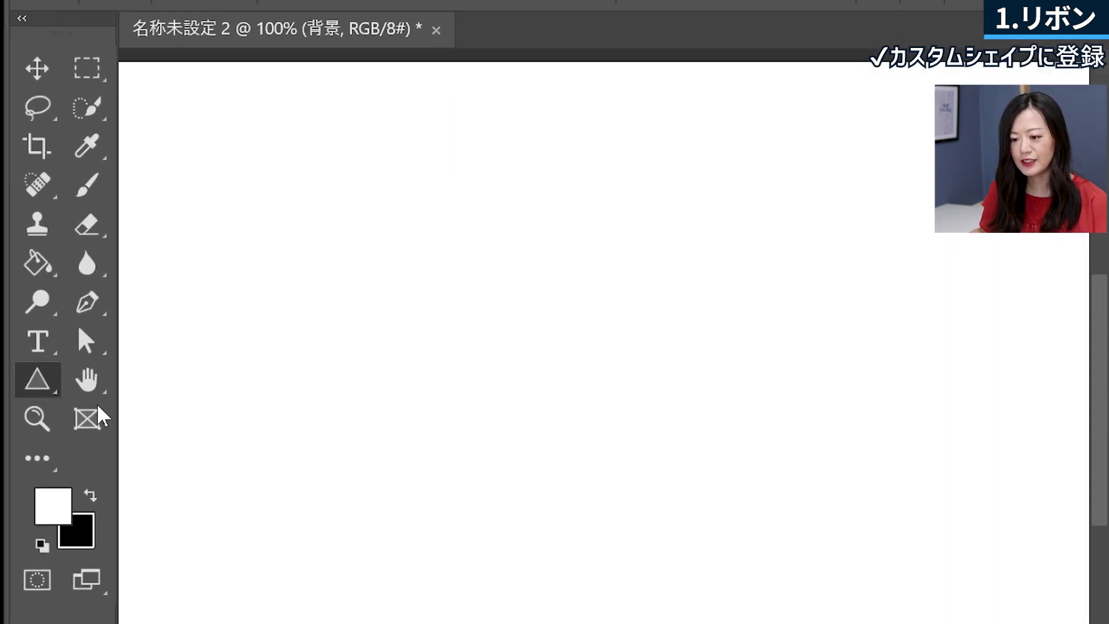
Choose the Custom Shape Tool with the saved リボン shape.
right_click(48, 388)
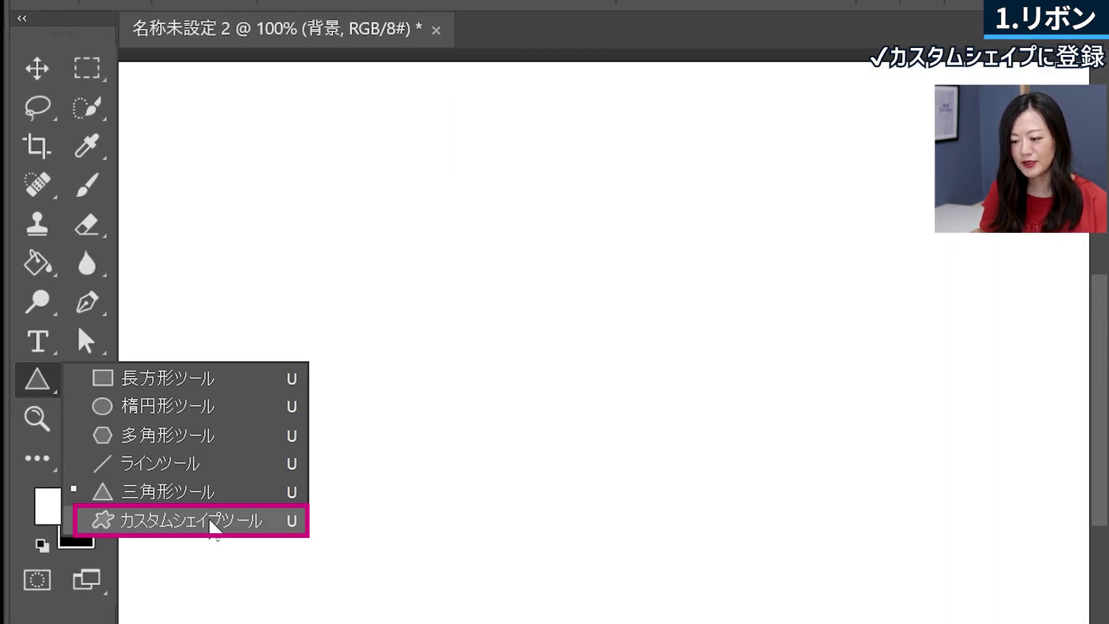
click(213, 525)
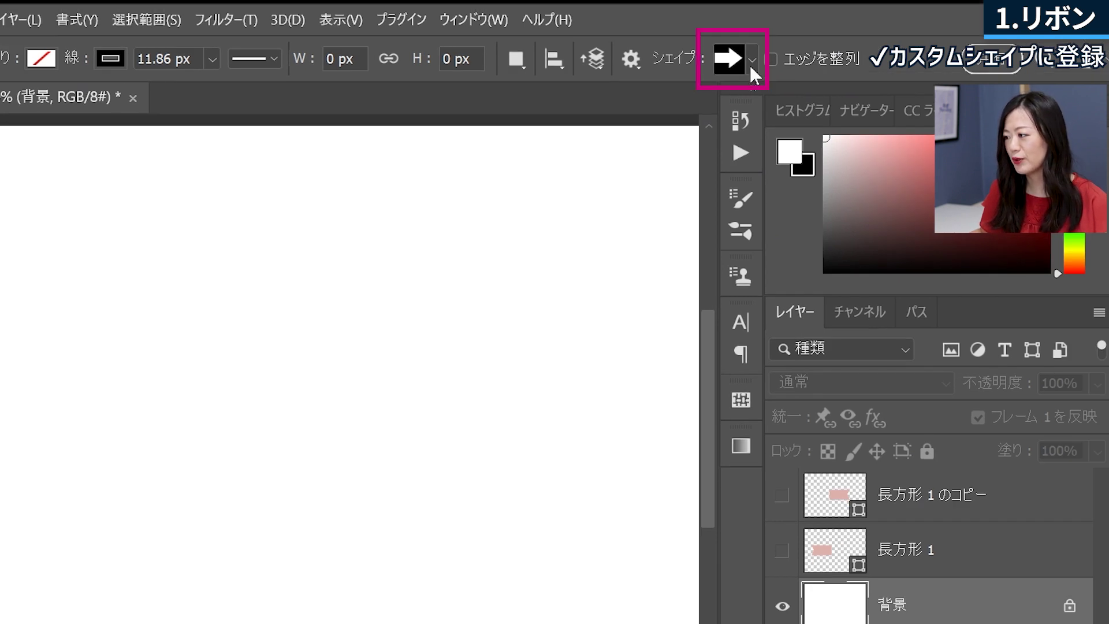
click(751, 60)
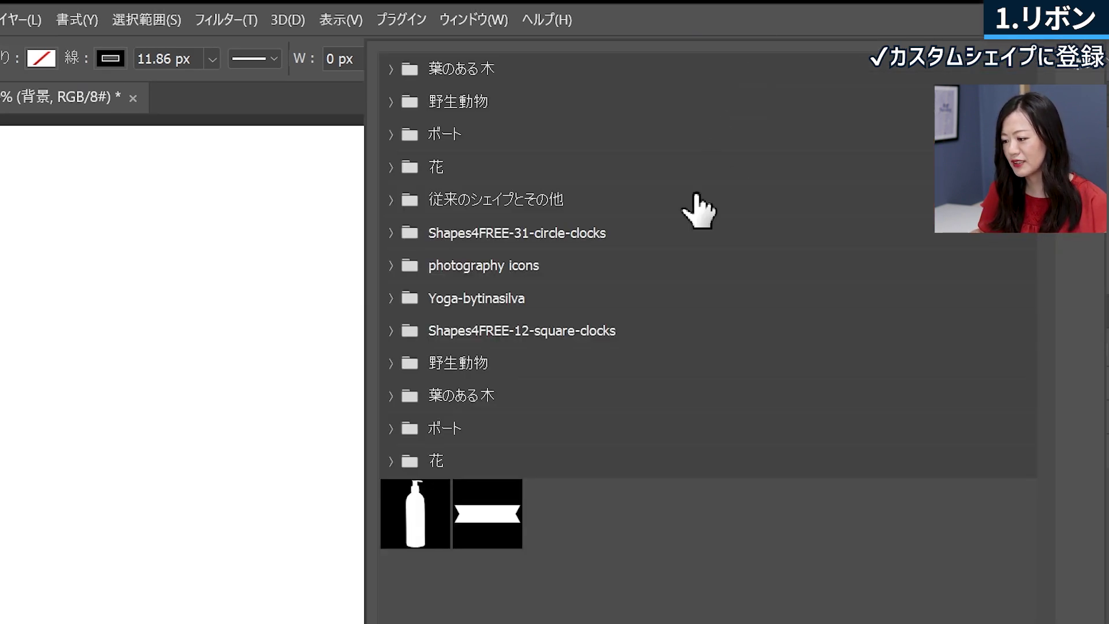
click(491, 537)
key(Return)
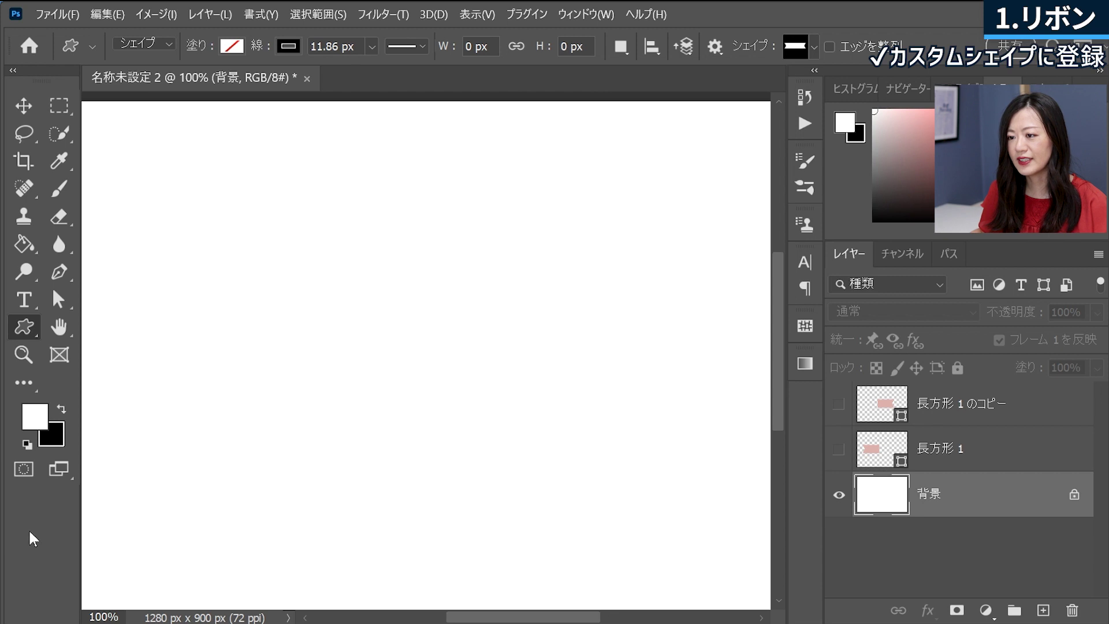
Set yellow fill and pink stroke, then drag out a 710 × 155 px リボン shape.
click(230, 48)
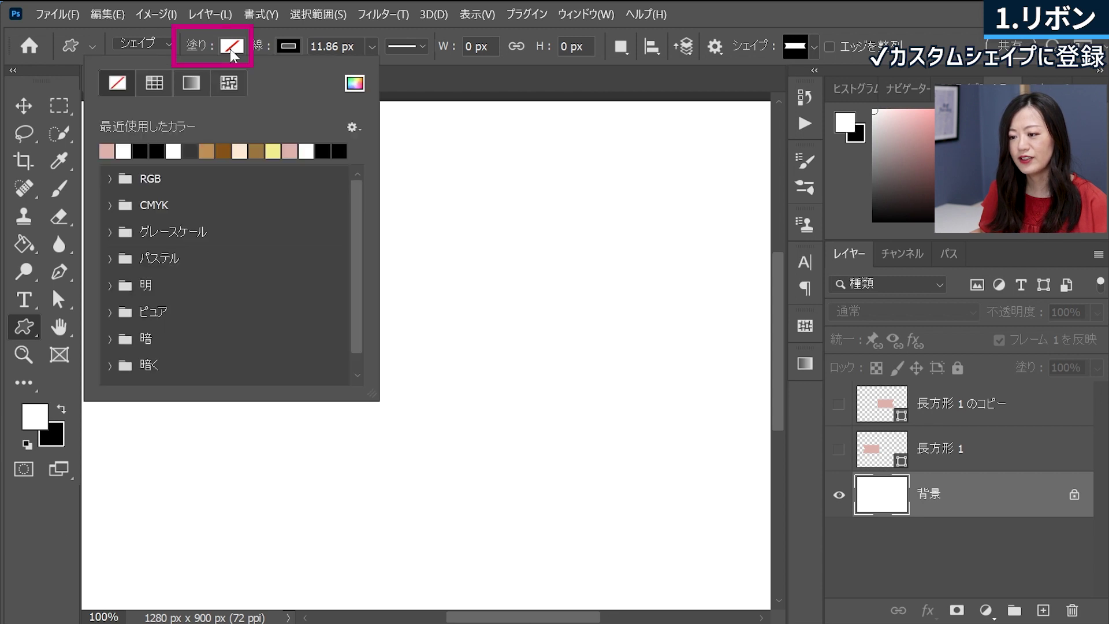
click(275, 153)
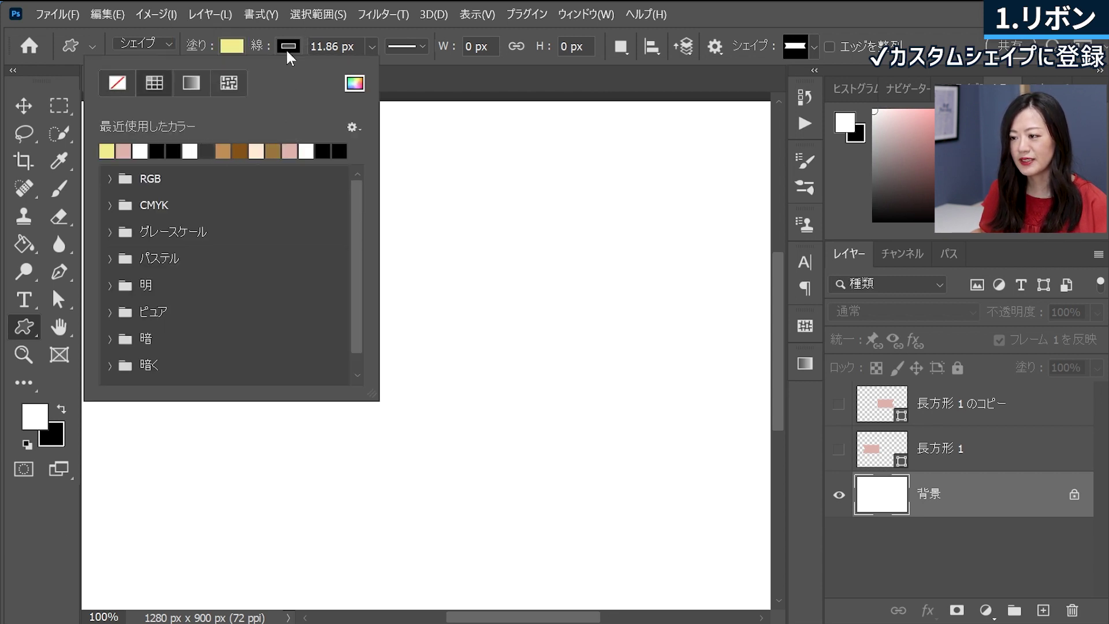
click(287, 47)
click(180, 151)
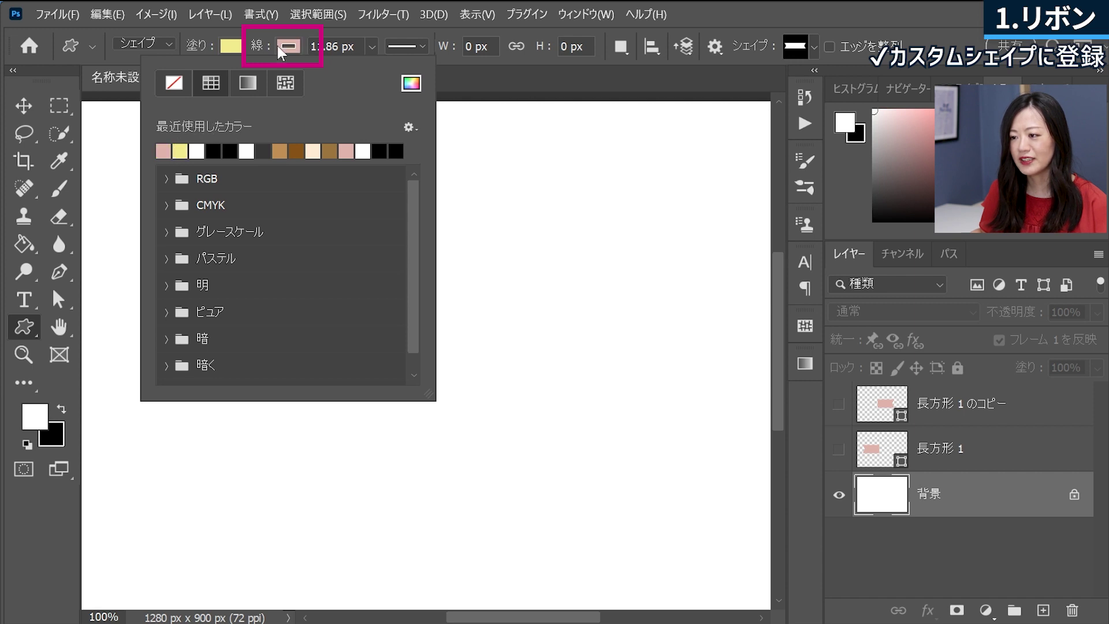
click(374, 189)
drag(229, 277, 652, 370)
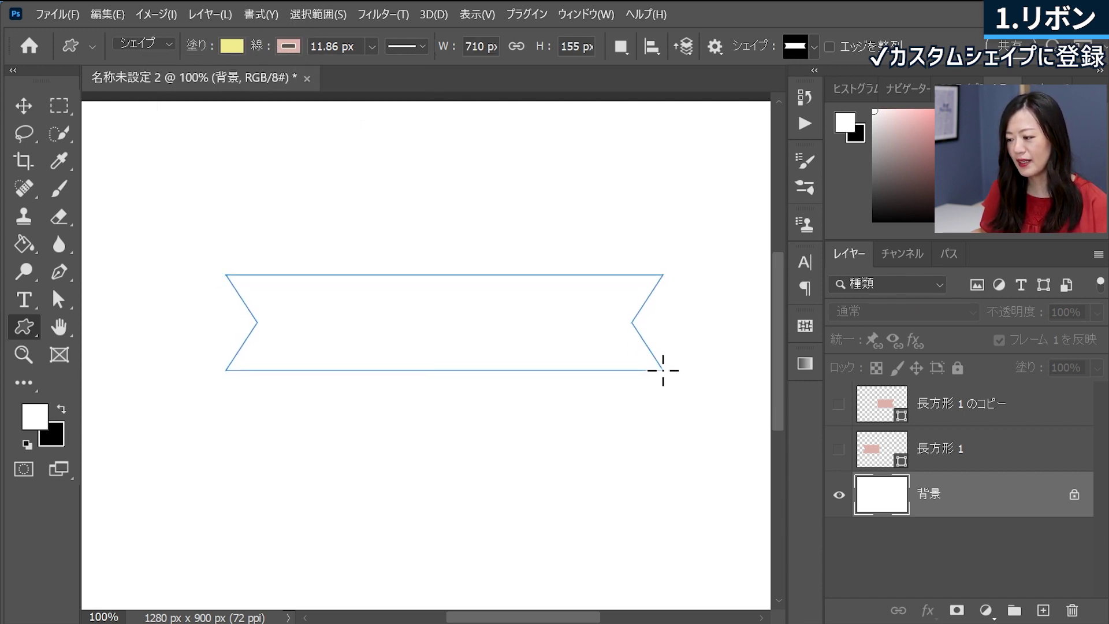
drag(653, 370, 661, 367)
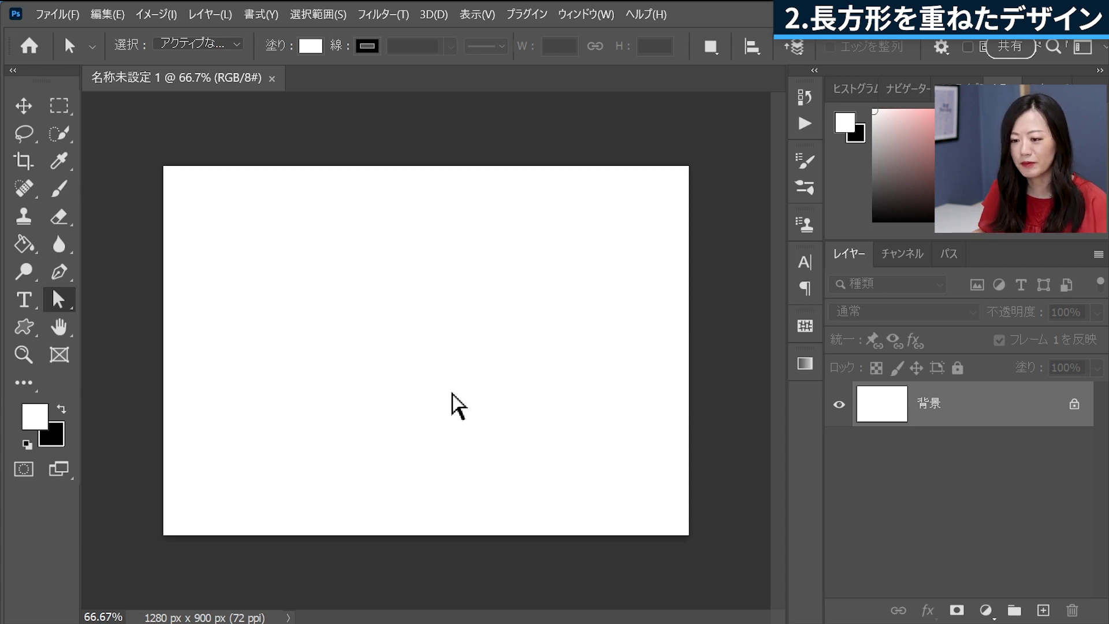
Set the Rectangle Tool to no fill with a black stroke.
right_click(24, 331)
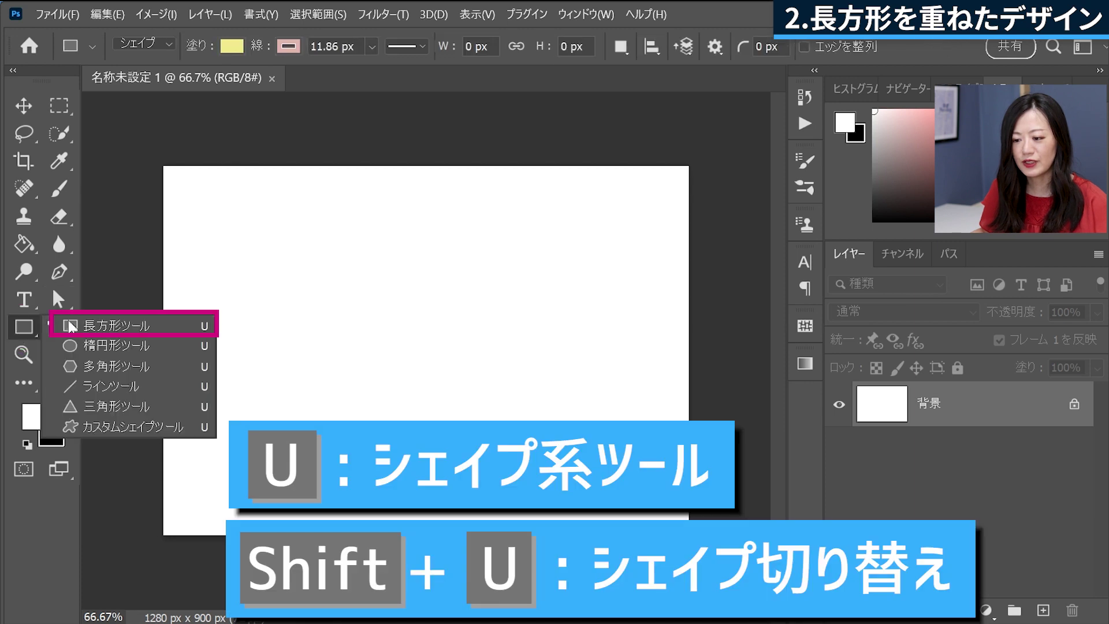
click(158, 319)
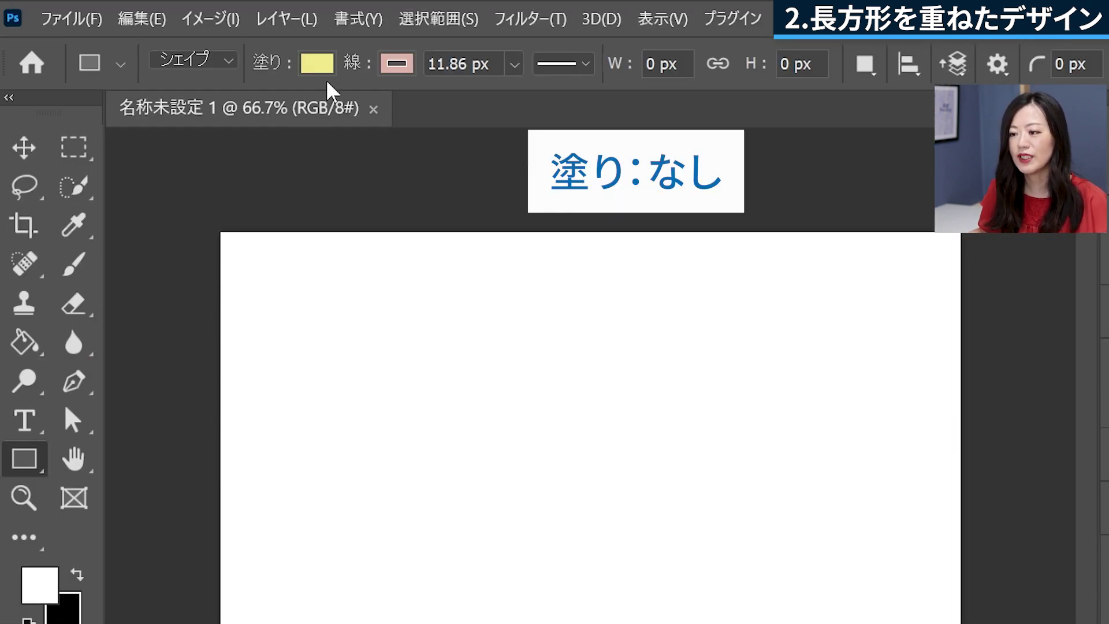
click(316, 64)
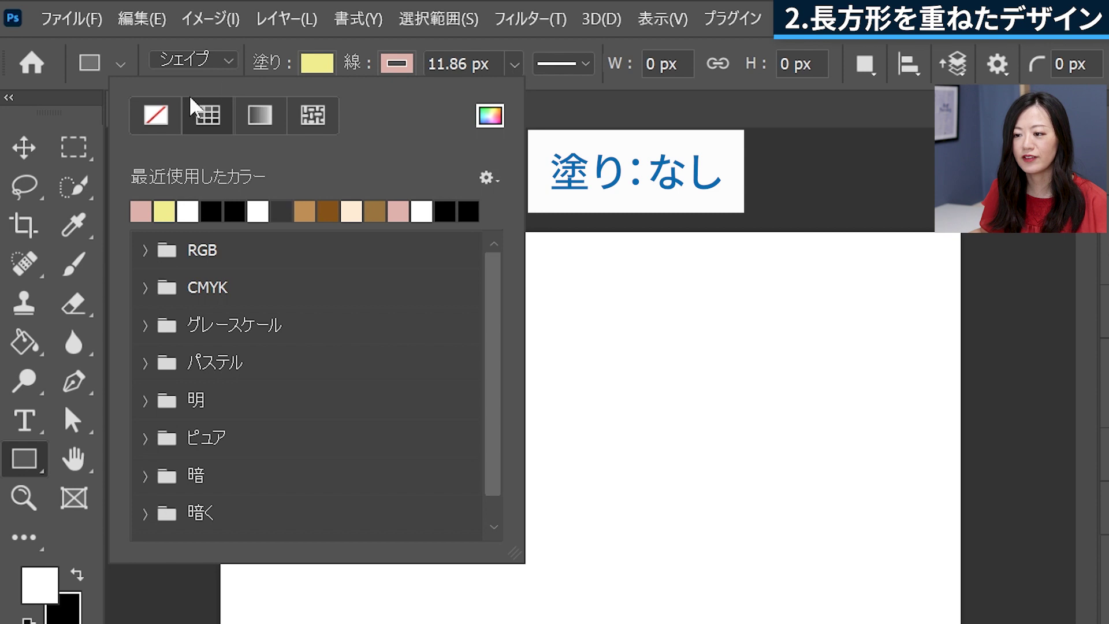
click(155, 116)
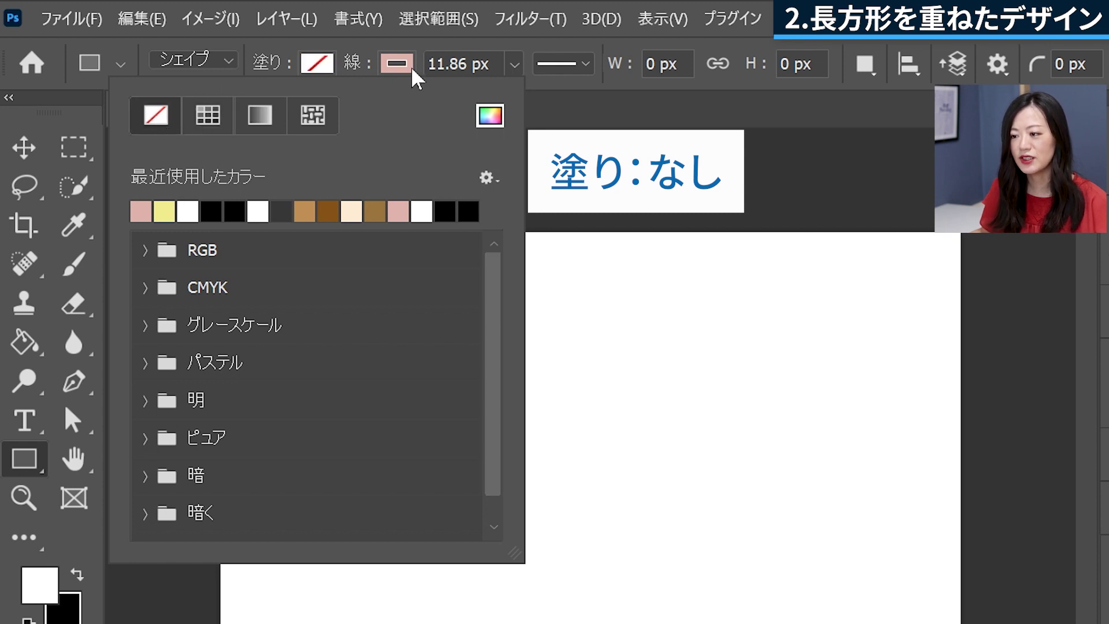
click(397, 64)
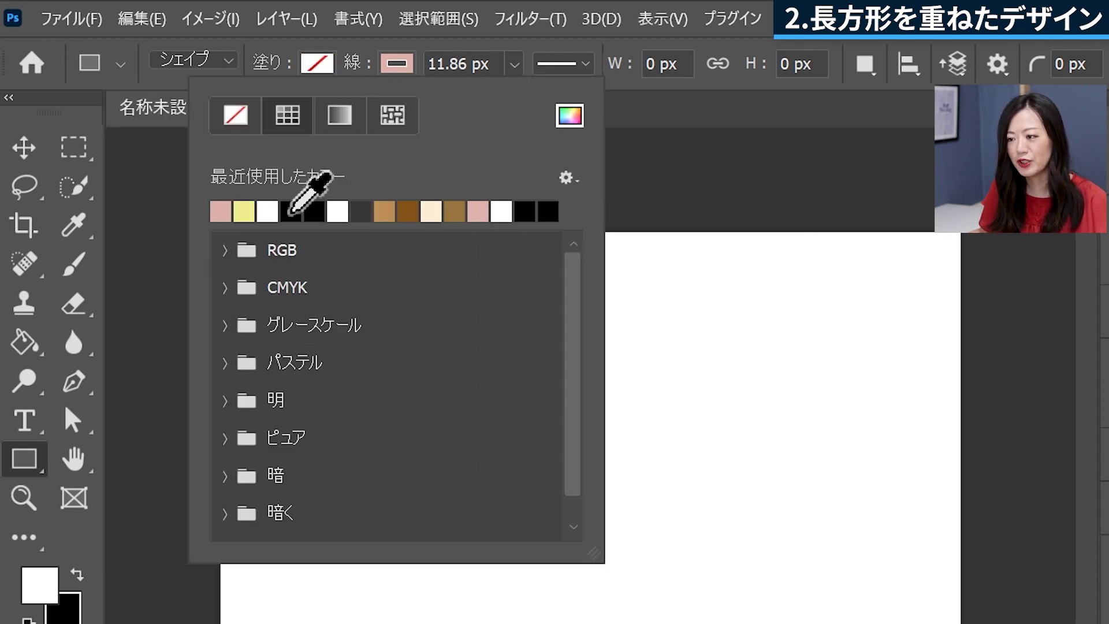
click(312, 212)
click(398, 55)
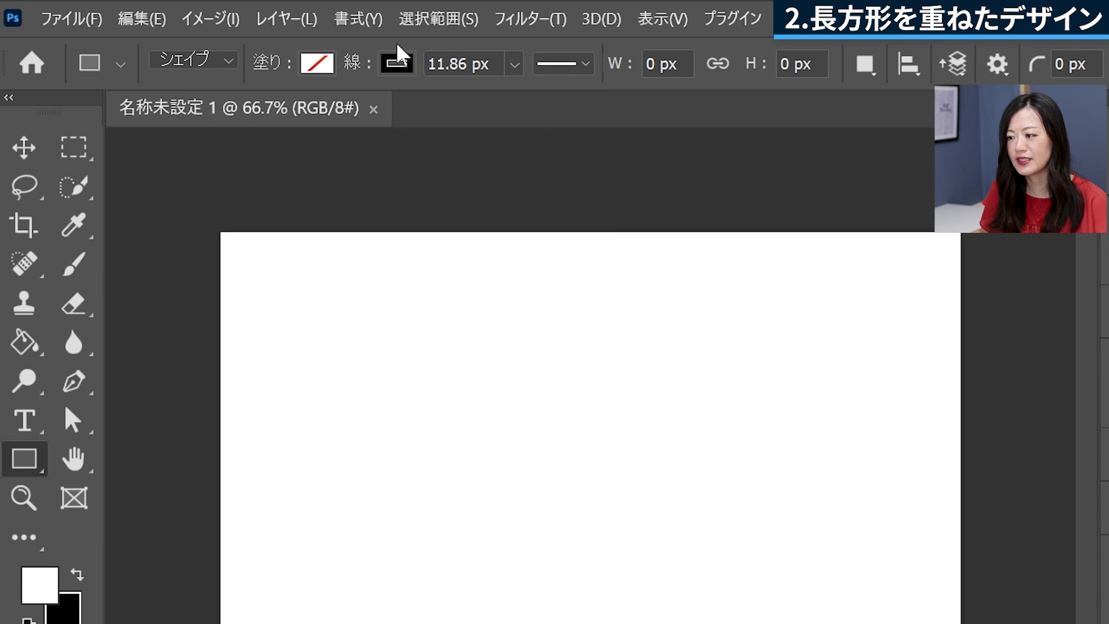
click(511, 69)
click(514, 64)
Draw an 832 × 219 px rectangle with 5.71 px stroke, then a second overlapping one.
drag(263, 298, 602, 386)
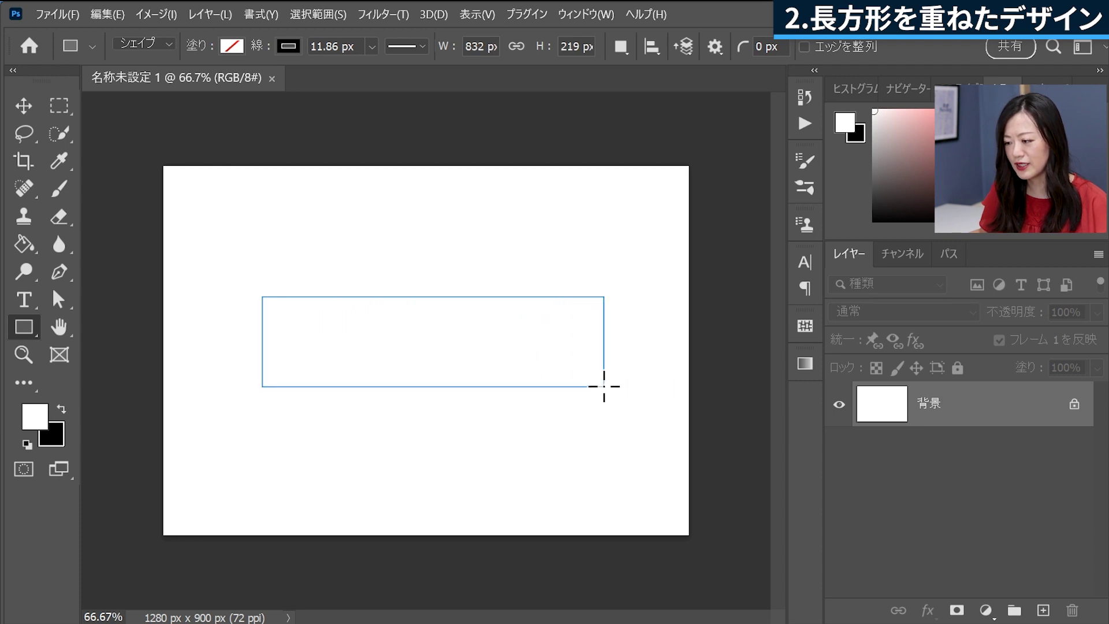
drag(602, 387, 604, 386)
click(372, 47)
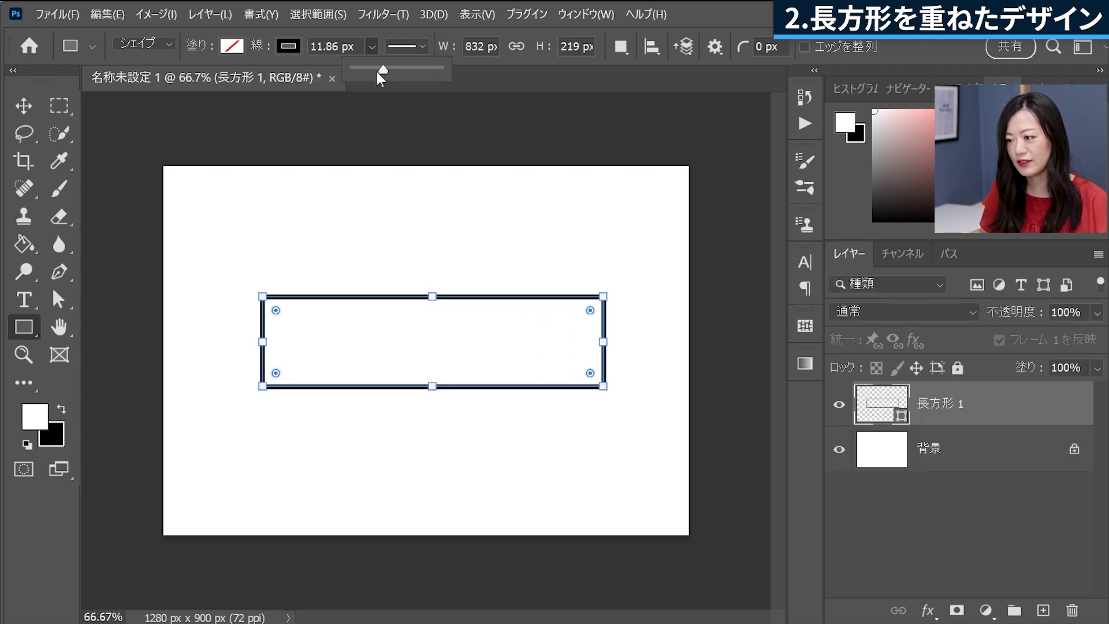
drag(376, 69, 373, 70)
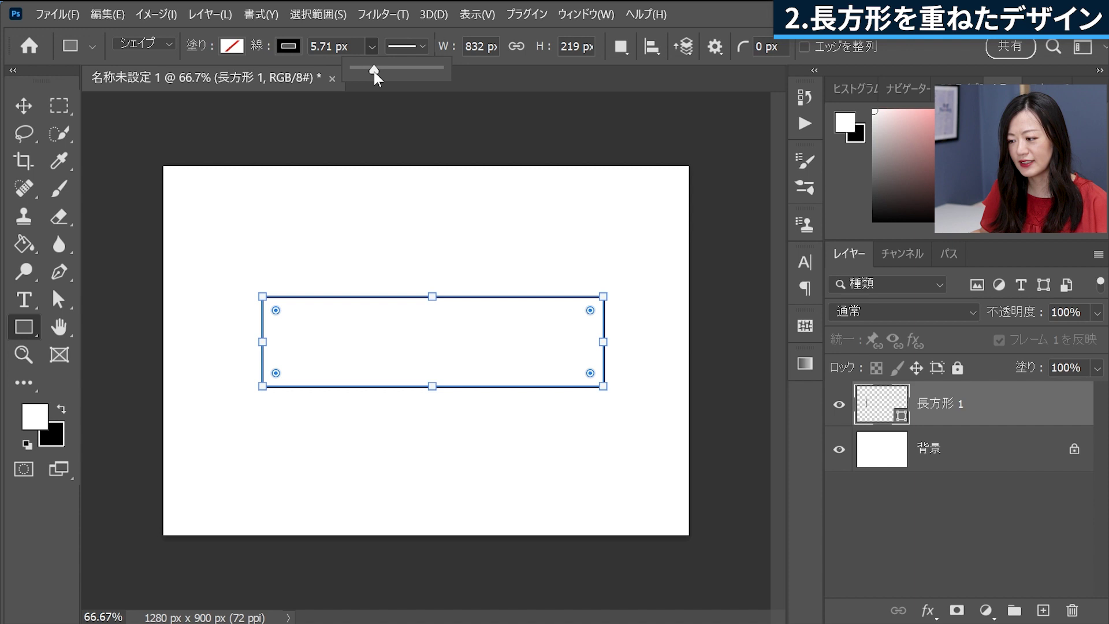
click(890, 527)
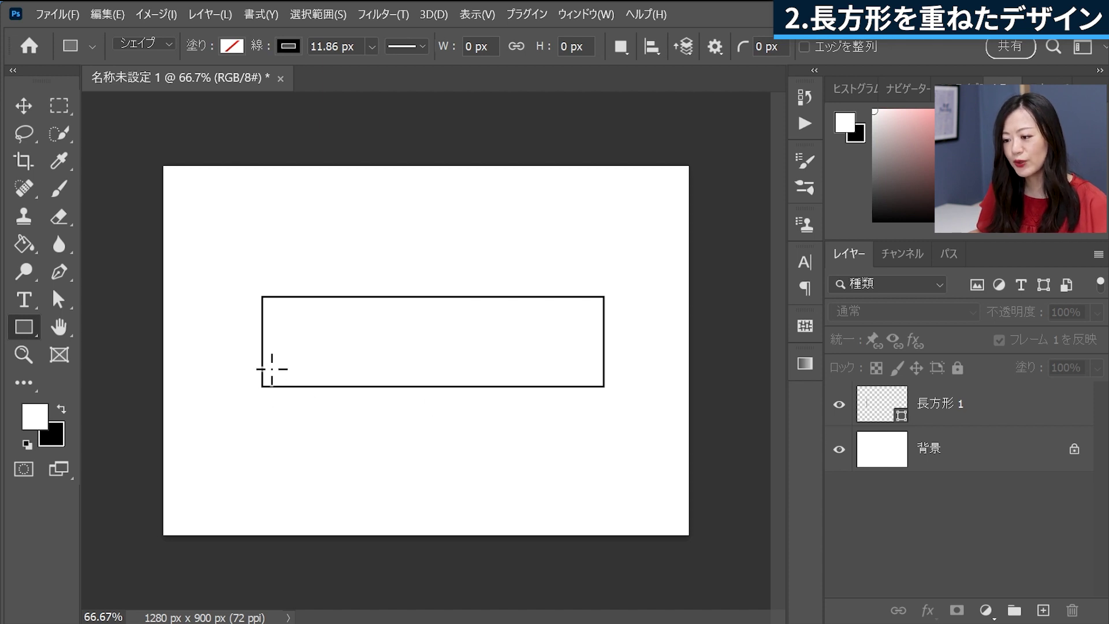
drag(250, 314, 617, 374)
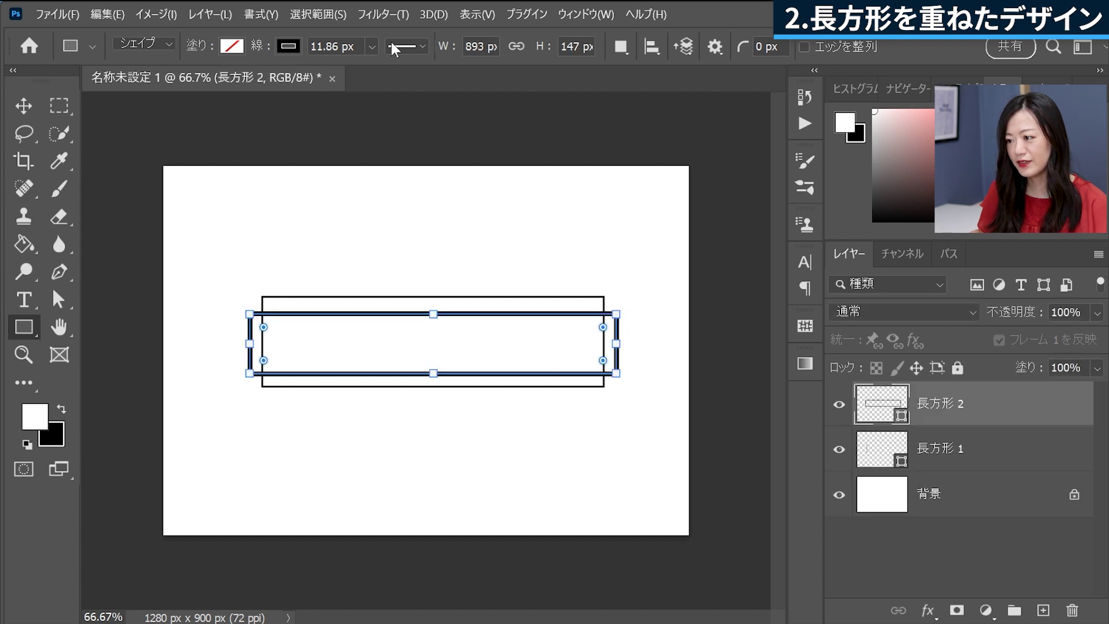
Thin the second rectangle's outline to 4.43 px, raise its top edge, and start another rectangle.
drag(370, 46, 372, 66)
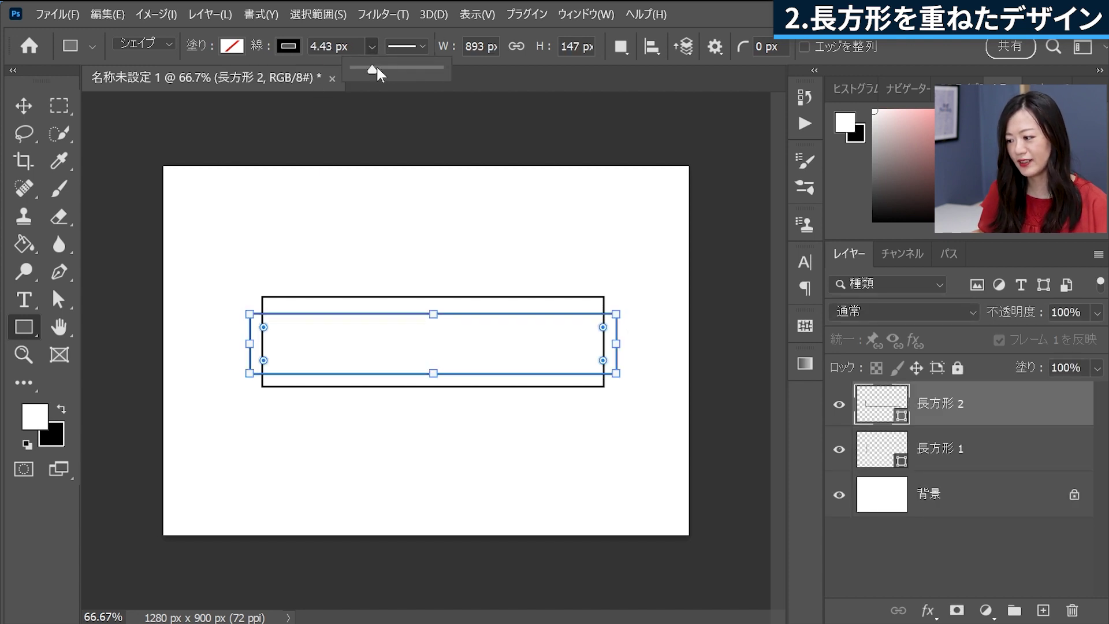
drag(433, 314, 433, 307)
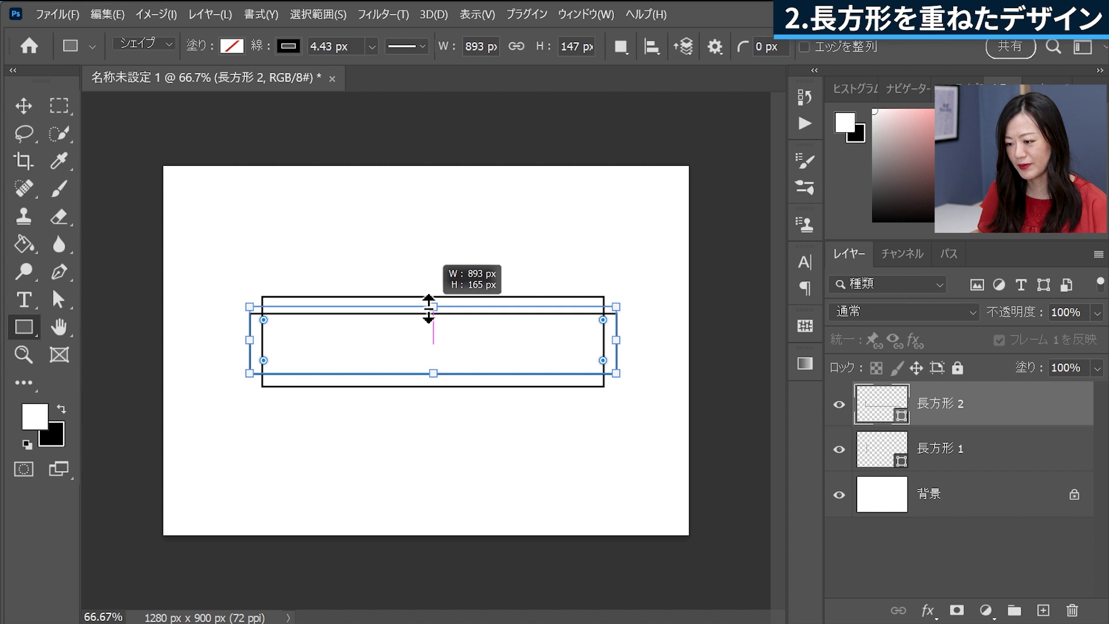
click(645, 555)
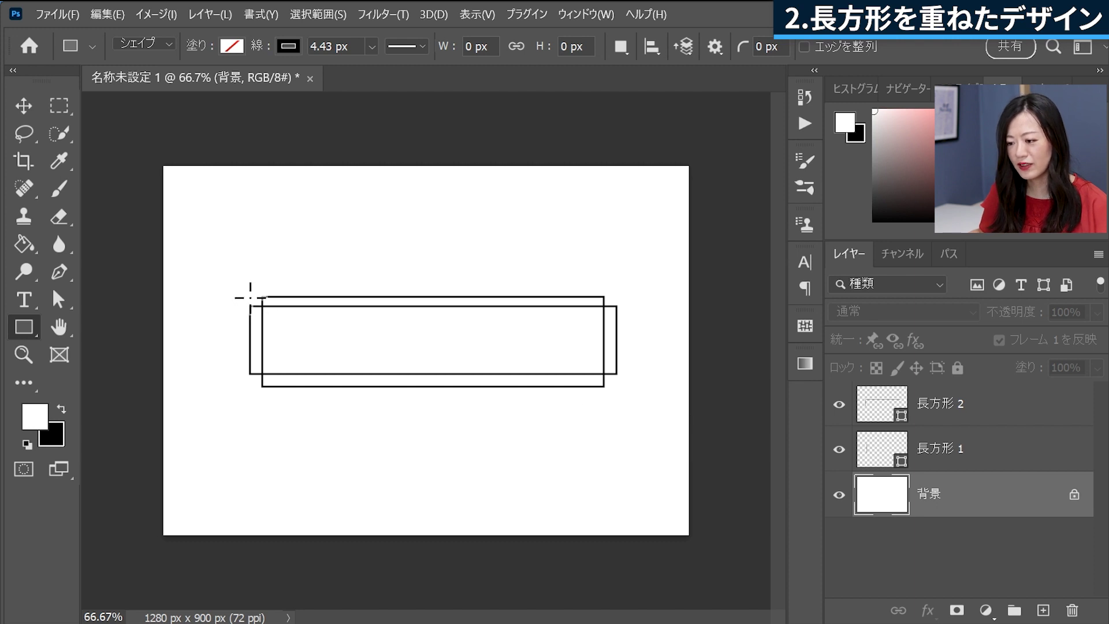
drag(250, 297, 616, 386)
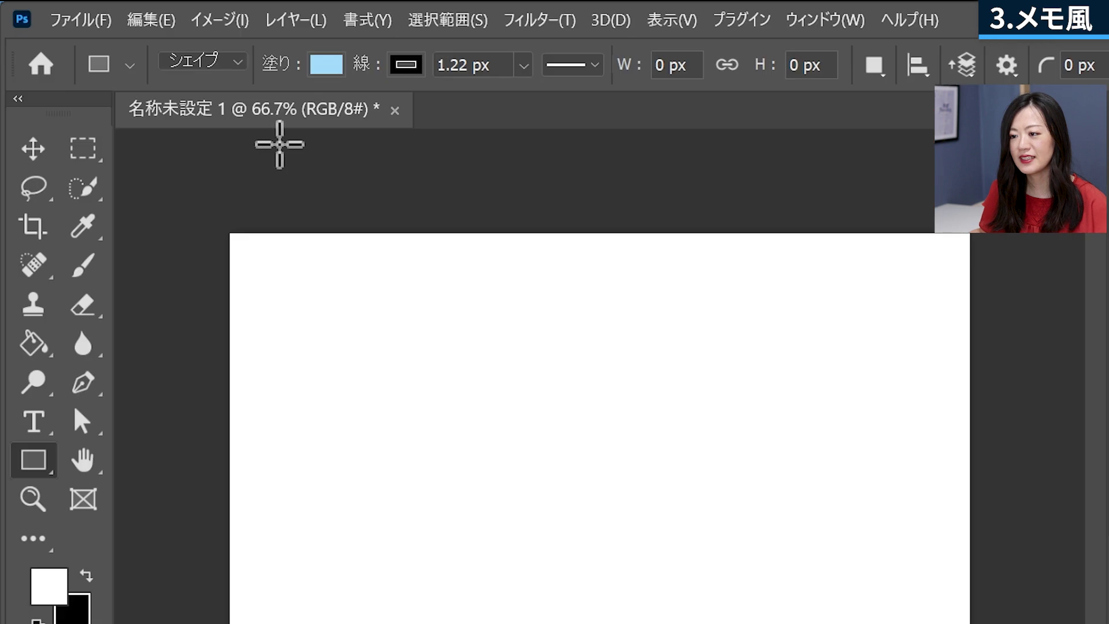
Set the shape fill to light blue and the outline to about 2 px.
click(324, 77)
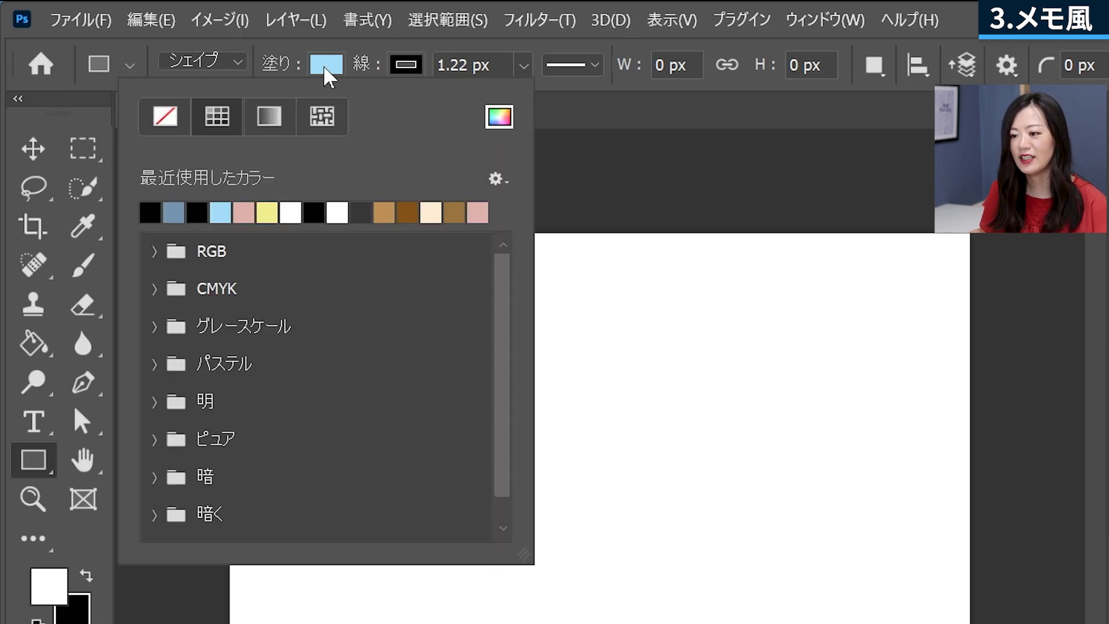
click(220, 212)
click(406, 66)
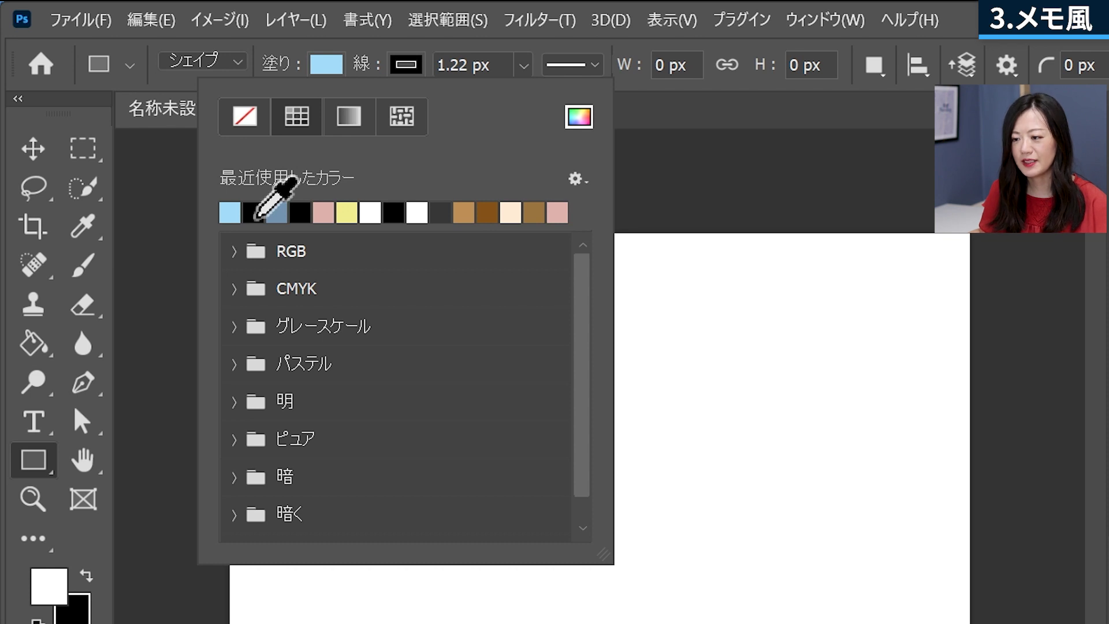
click(406, 65)
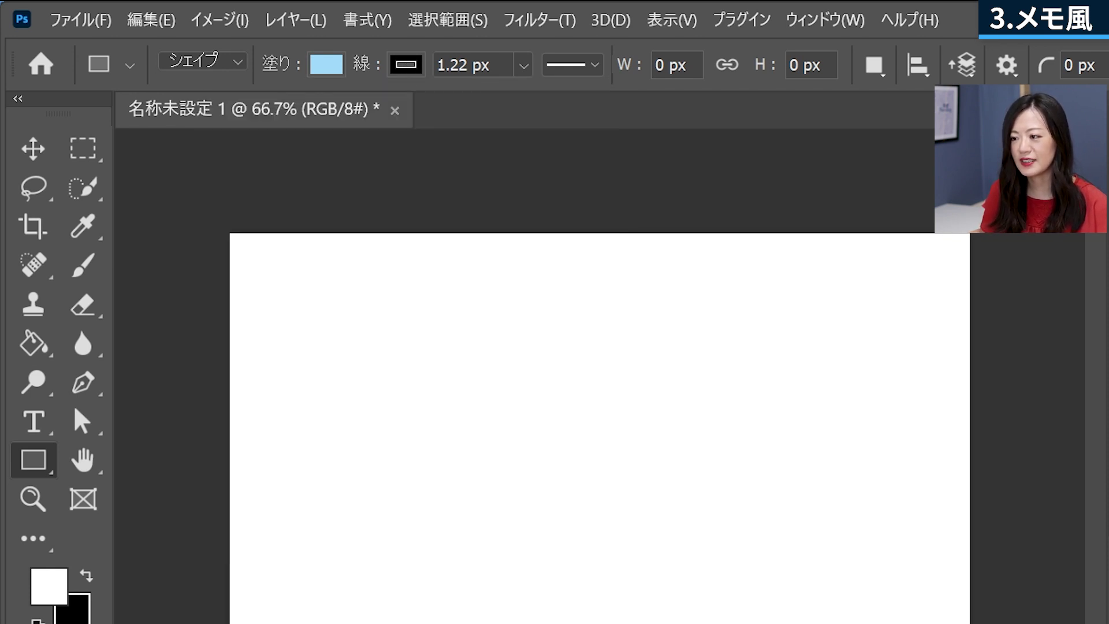
click(523, 65)
drag(519, 82, 540, 103)
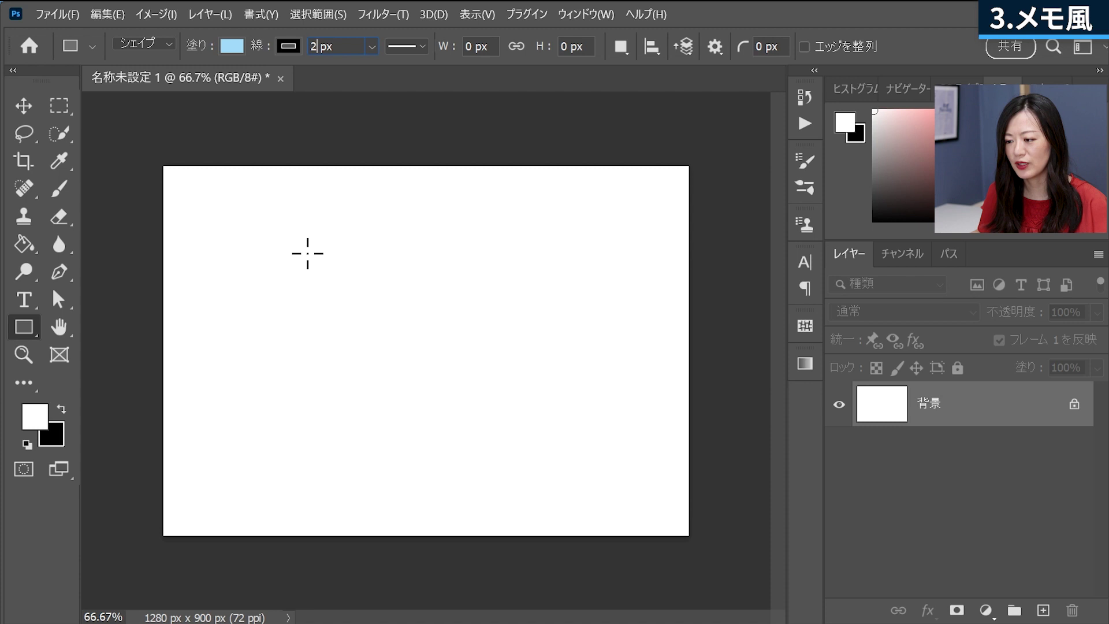
Draw a 445 × 445 px light-blue square on the canvas and deselect it.
drag(308, 253, 472, 433)
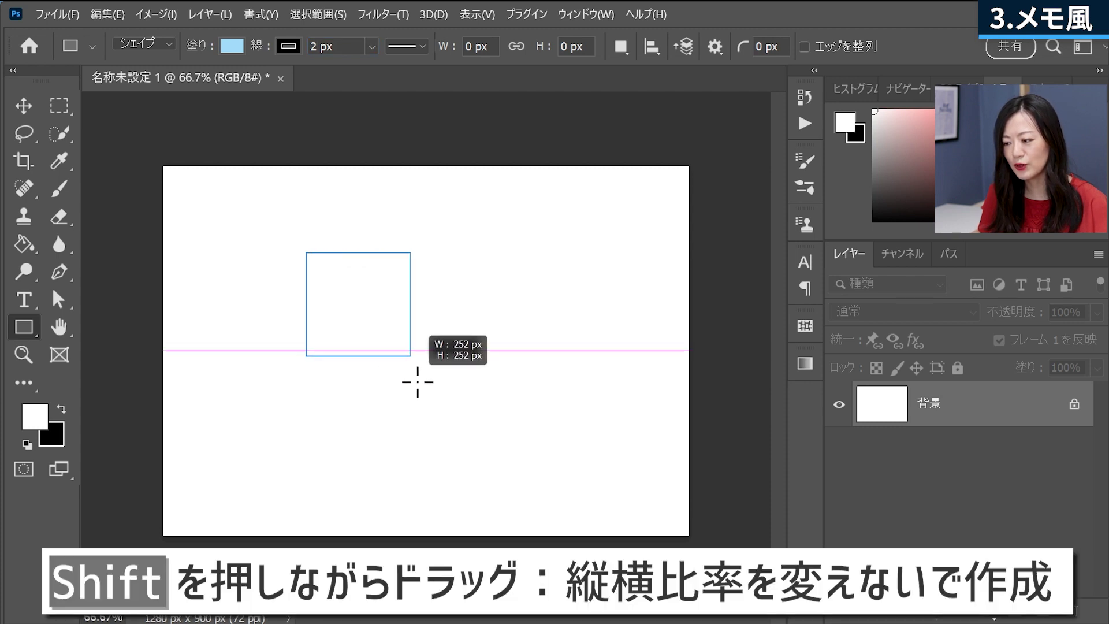
drag(472, 433, 490, 452)
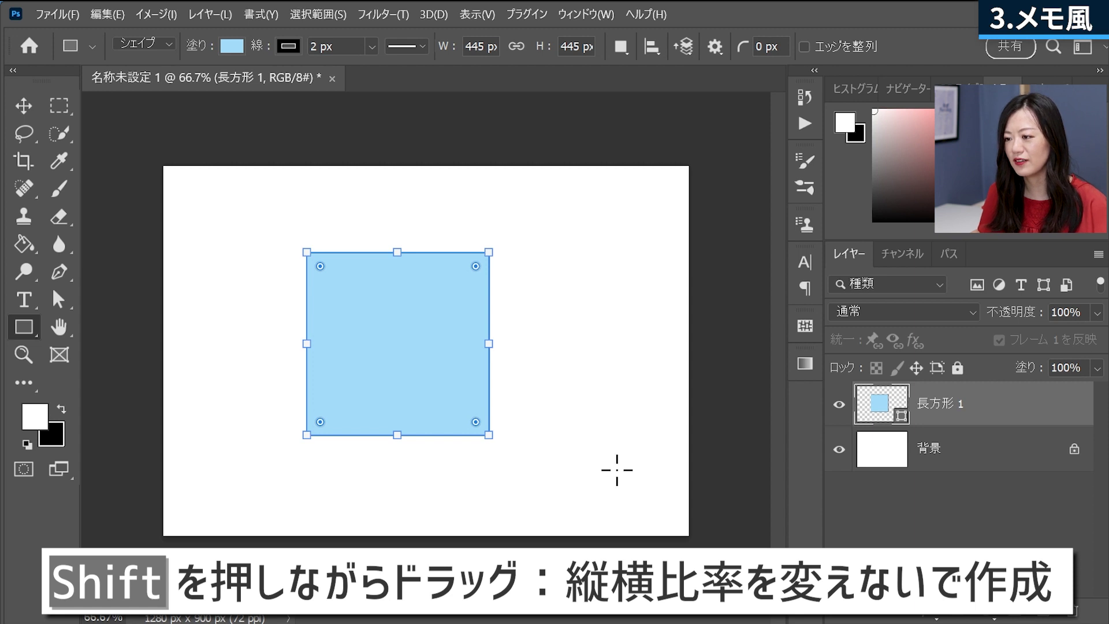
click(942, 490)
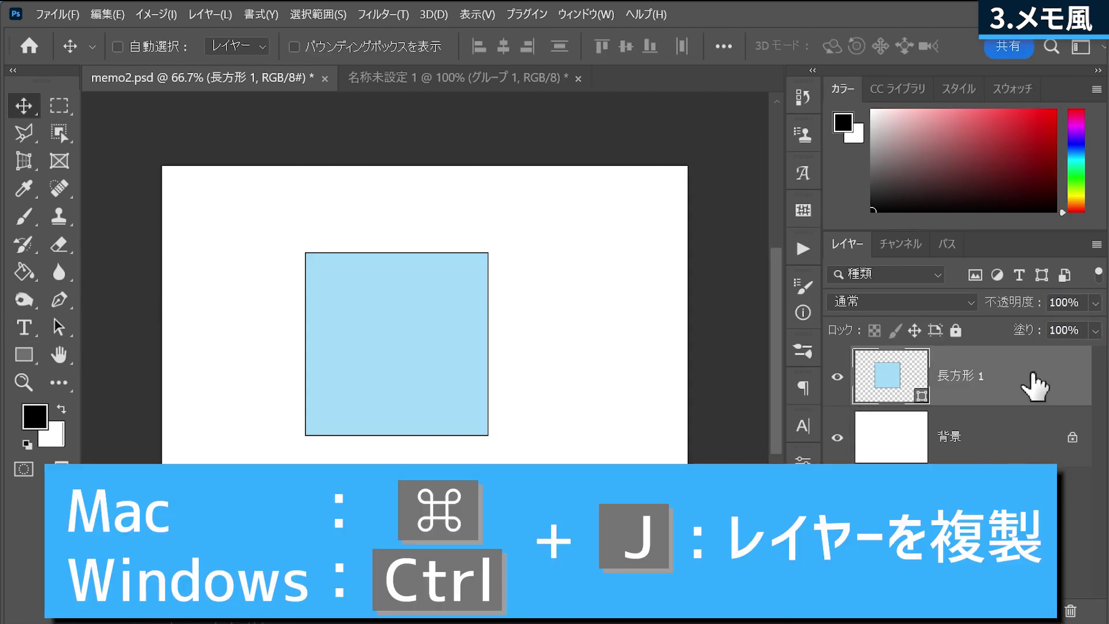
Duplicate the square and nudge the original lower copy slightly down and right.
key(ctrl+j)
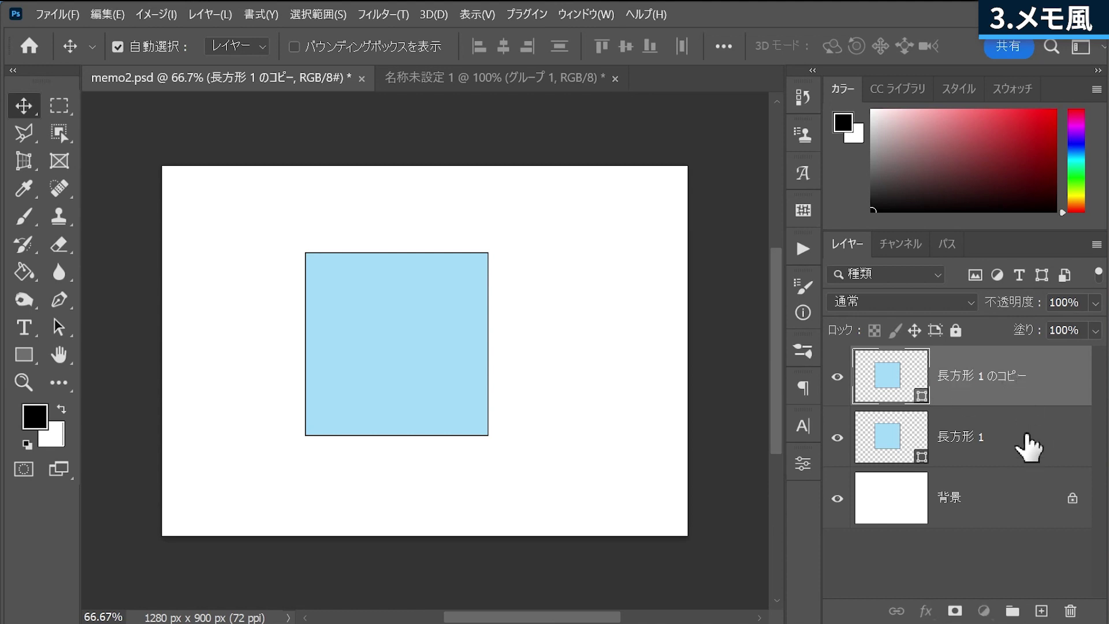
click(1030, 446)
key(ctrl+t)
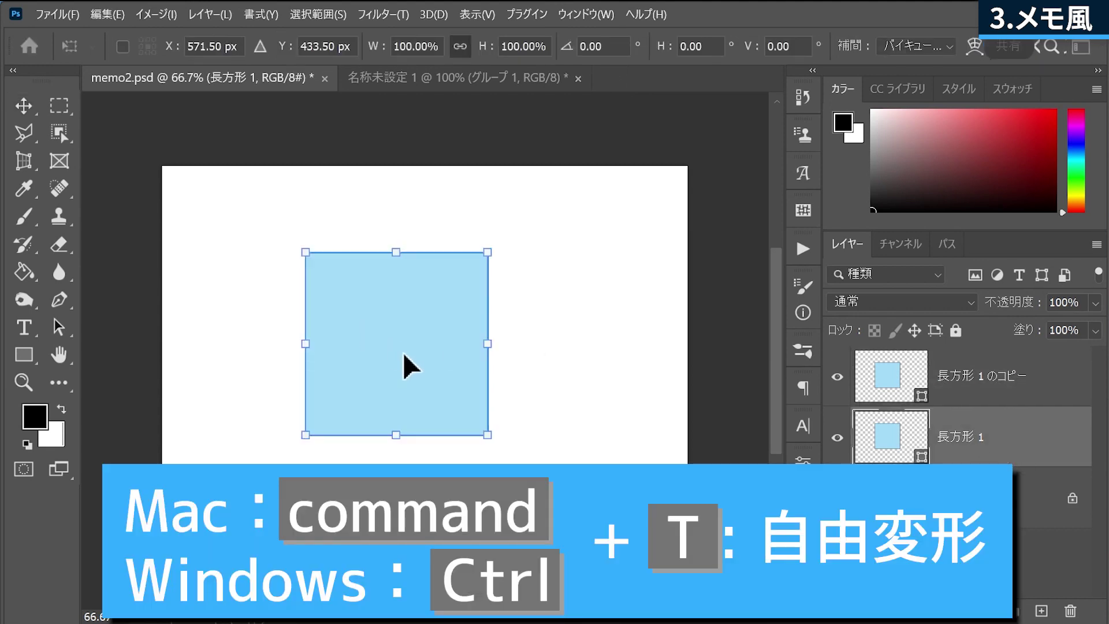
drag(404, 364, 412, 364)
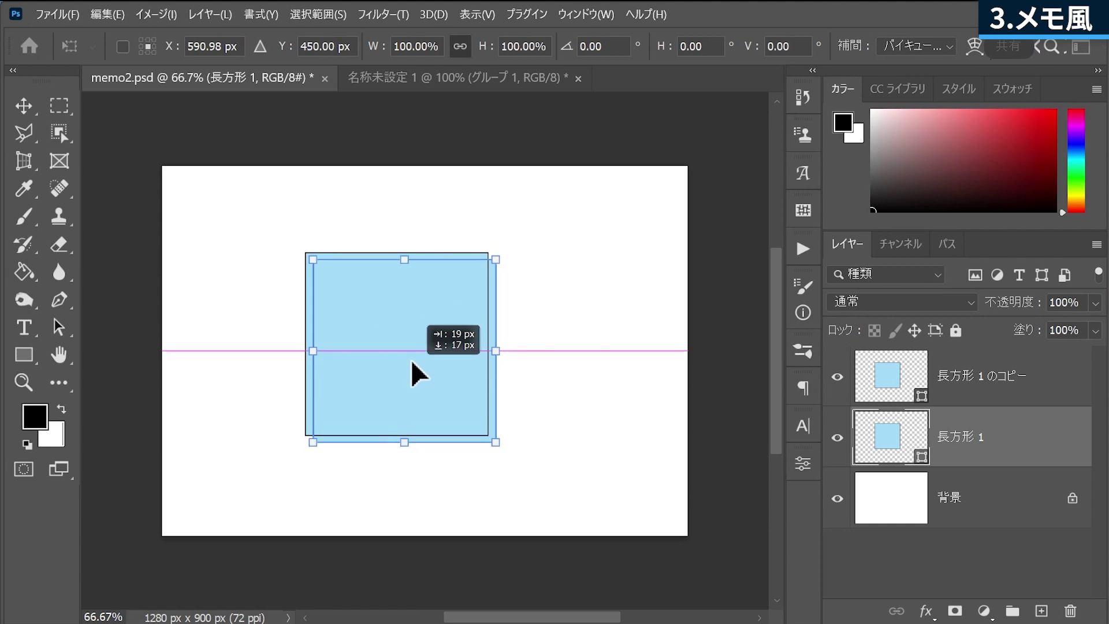
key(Return)
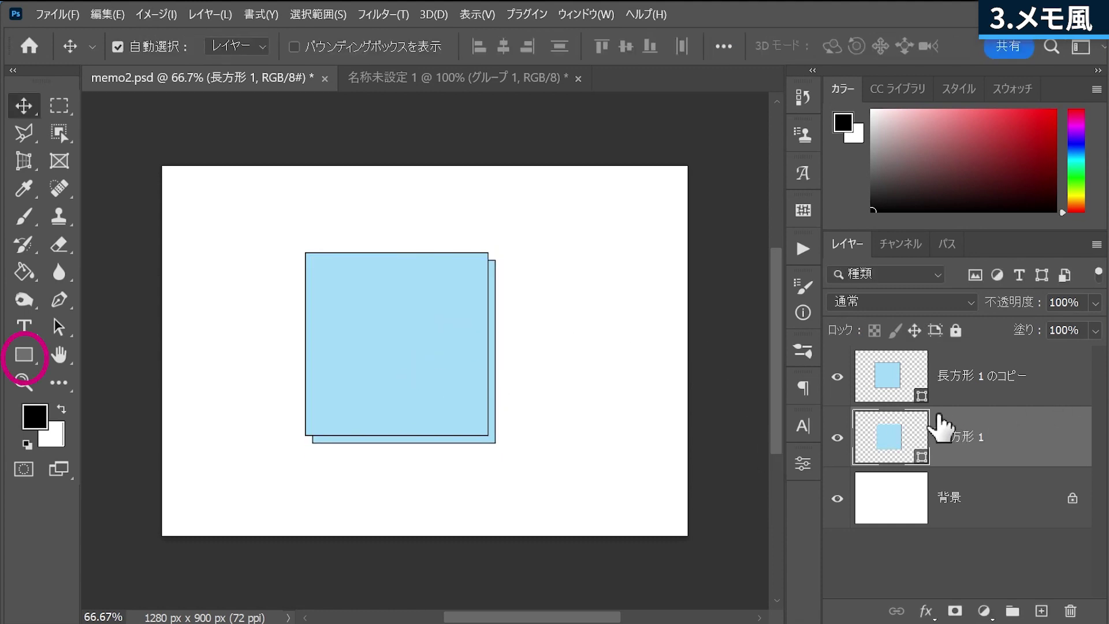
Refill the back square medium blue as a shadow and deselect the layers.
click(28, 356)
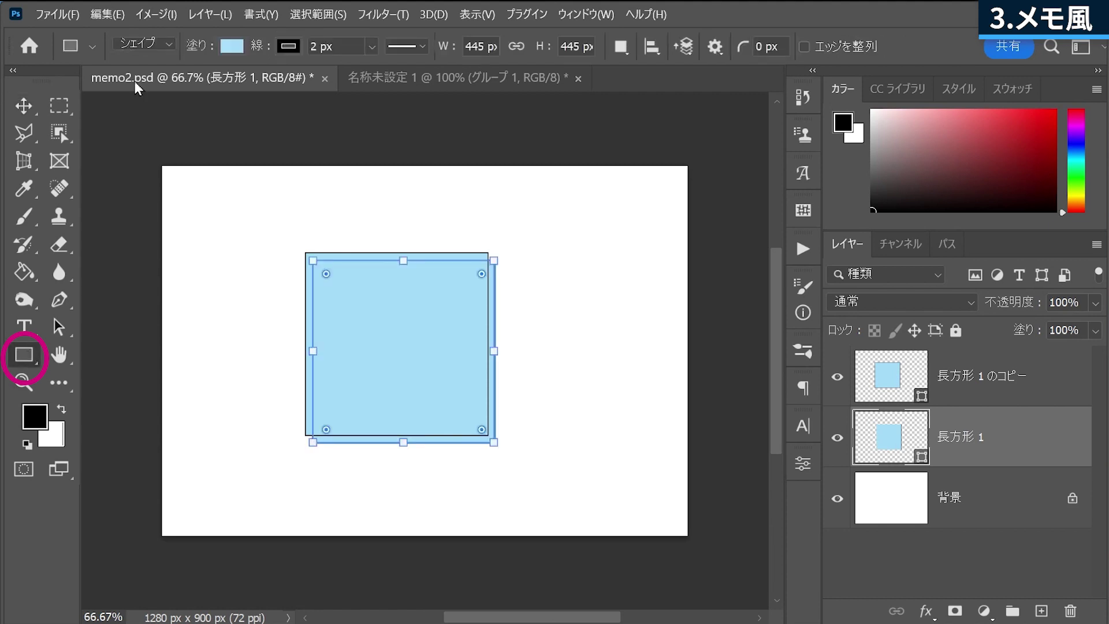
click(231, 46)
click(157, 151)
key(Return)
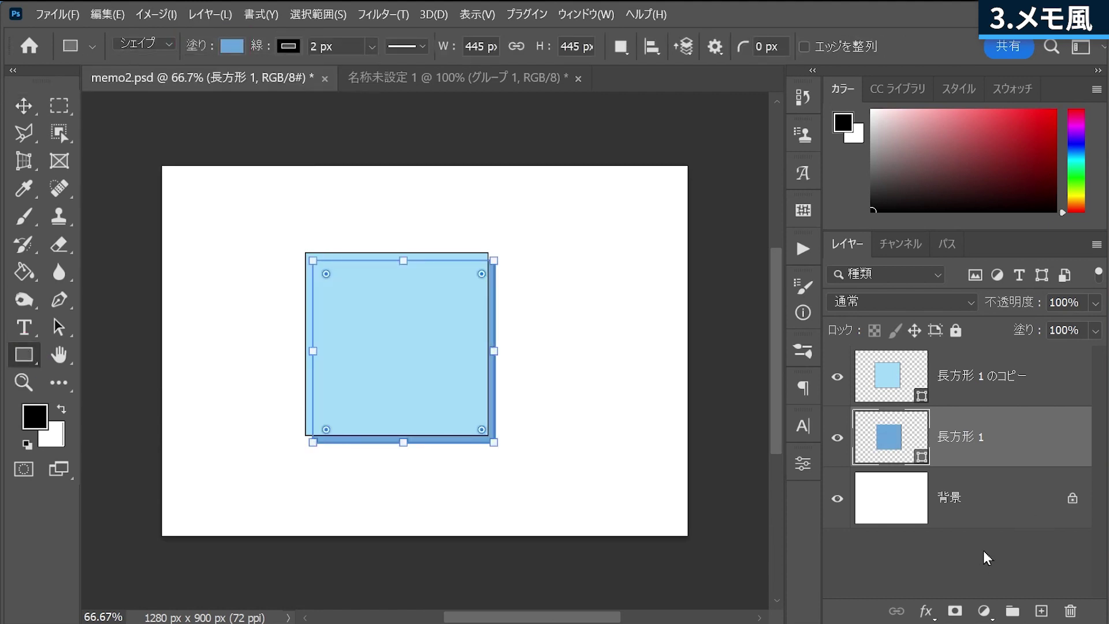
click(982, 549)
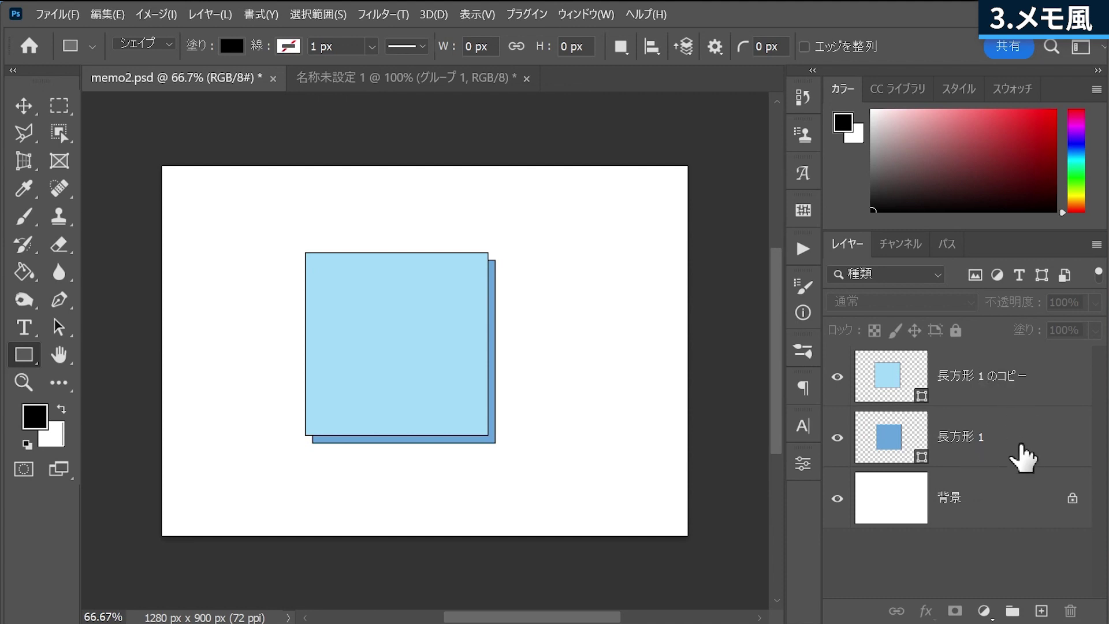
Try moving the top square right, then undo and leave the transform.
click(1014, 383)
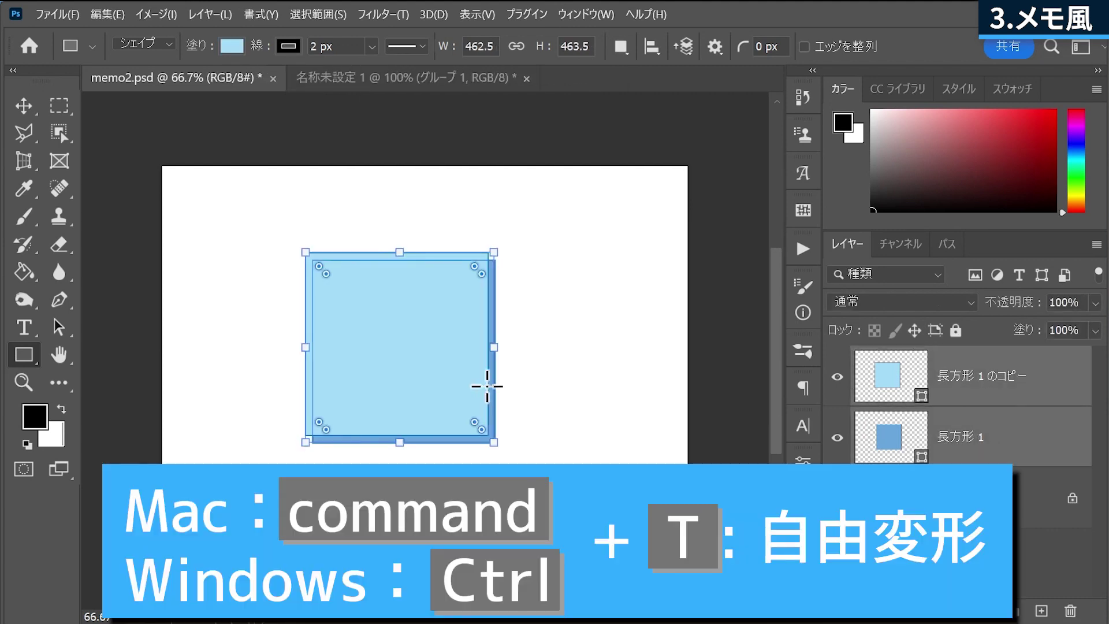
key(ctrl+t)
drag(404, 378, 530, 369)
key(ctrl+z)
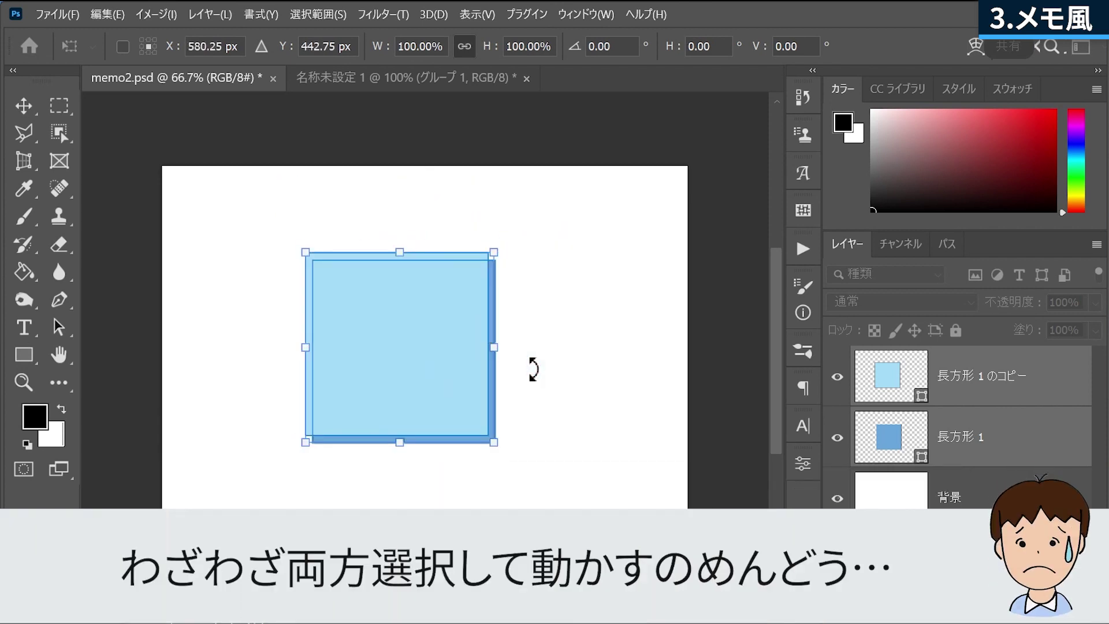
key(u)
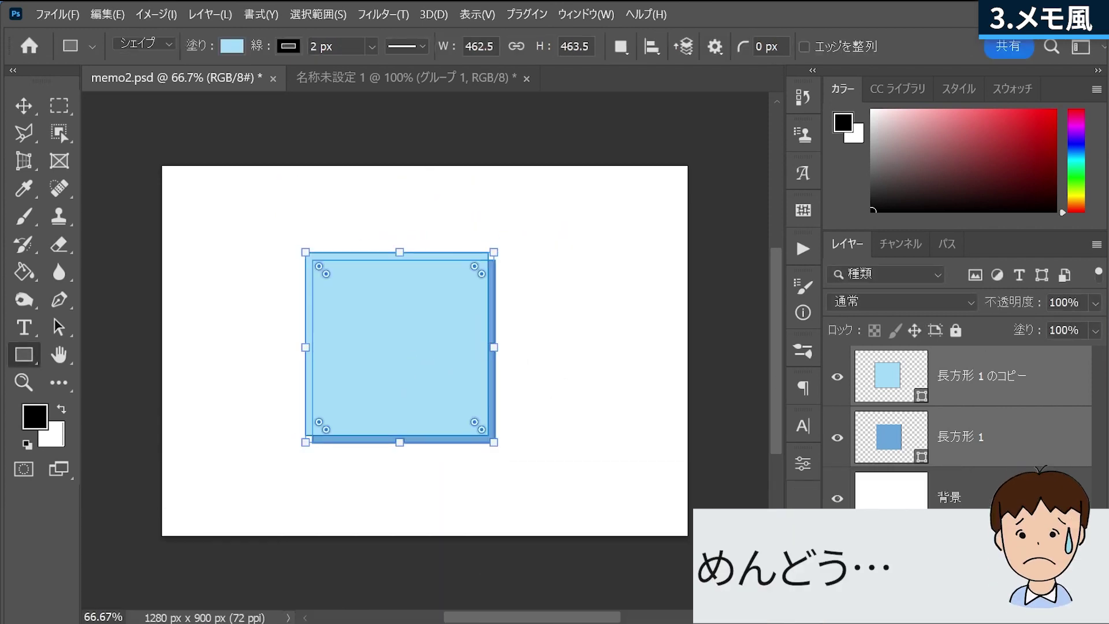
Select both square layers and link them together.
click(976, 580)
click(1040, 384)
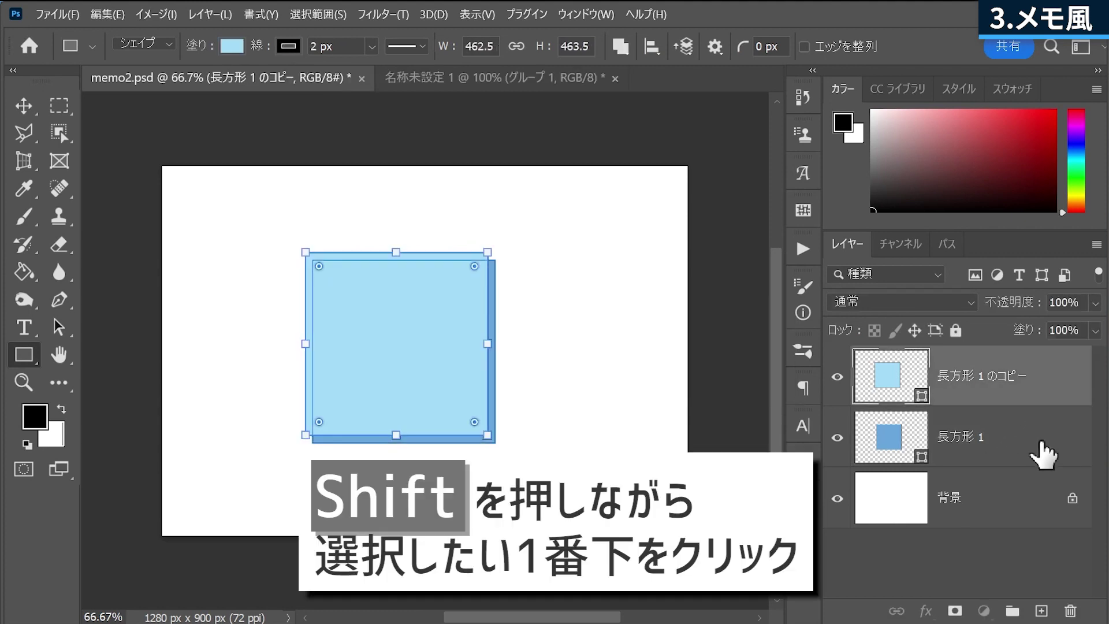
shift+click(1040, 454)
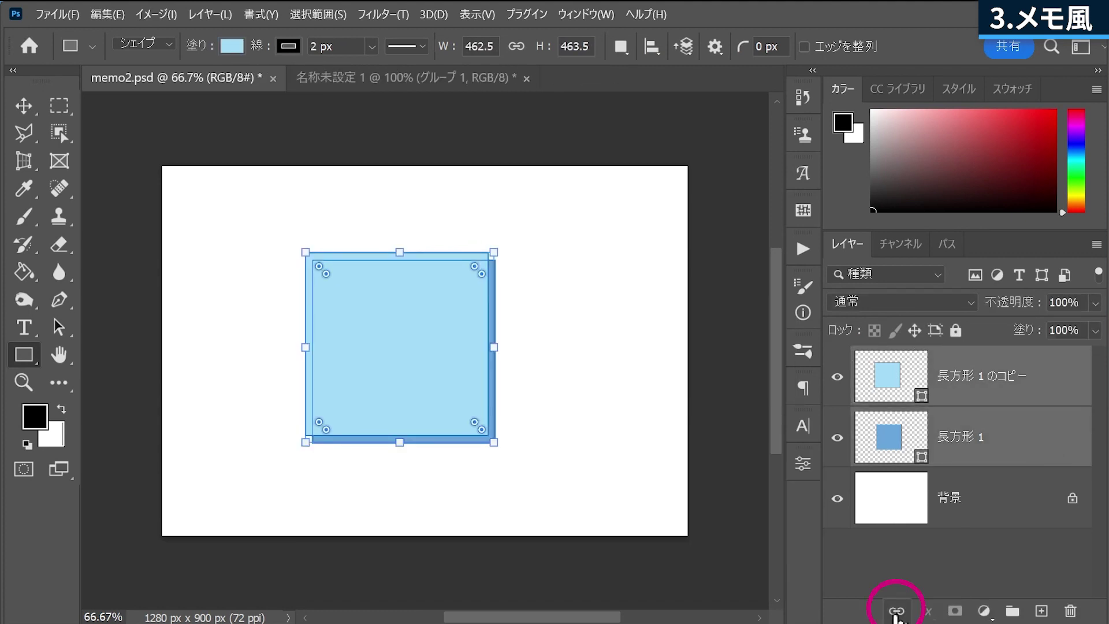
click(997, 563)
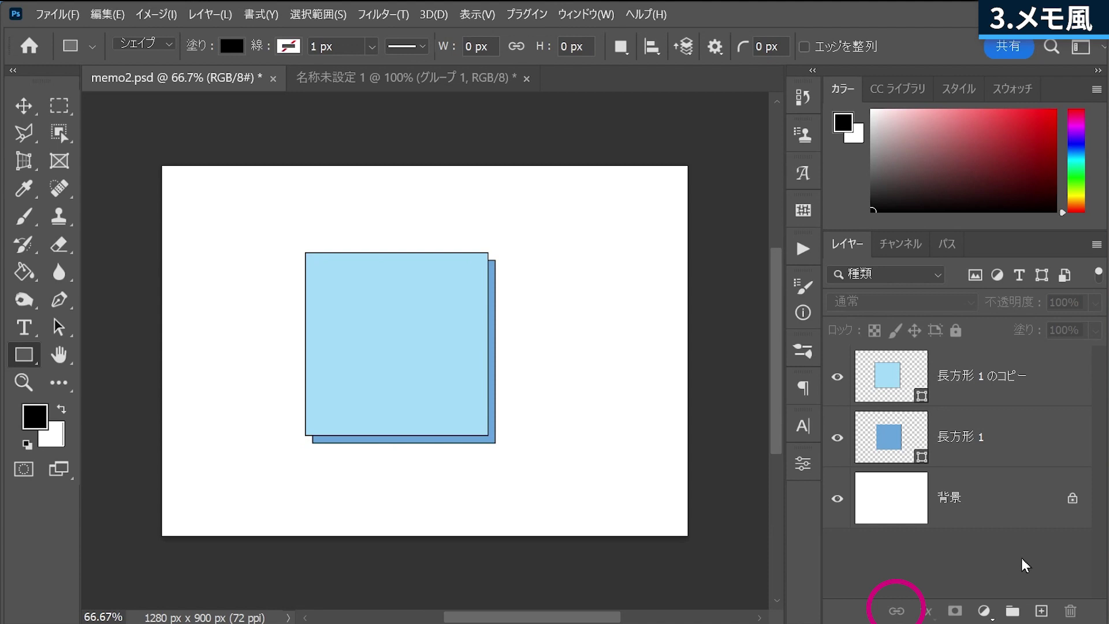
Move the light-blue rectangle copy up and right to overlap the darker one.
click(1005, 399)
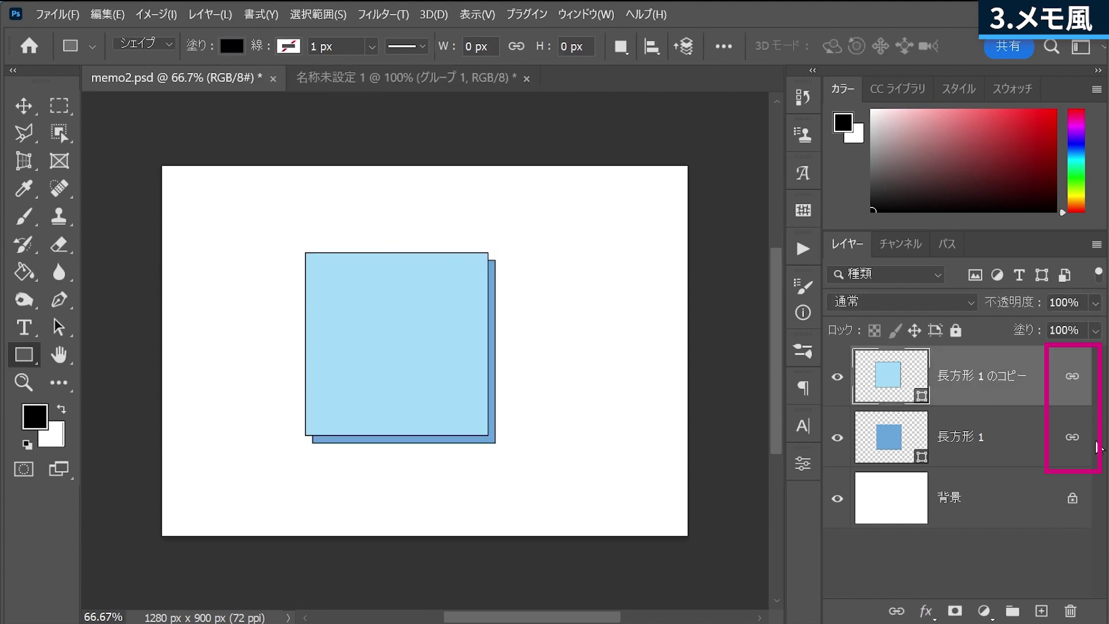
click(26, 105)
mouse_move(421, 359)
mouse_down()
mouse_move(265, 317)
mouse_move(525, 345)
mouse_move(413, 377)
mouse_move(454, 384)
mouse_move(451, 399)
mouse_up()
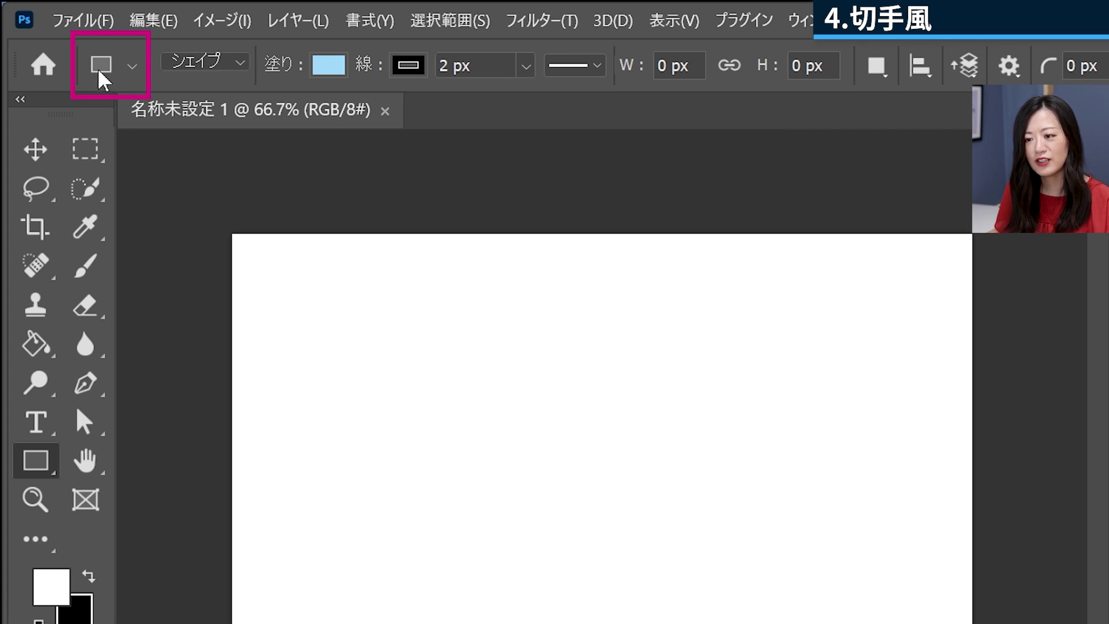
Apply the スタンプエッジ preset for a teal fill and 10 pt dotted stroke, then check the fill.
click(131, 67)
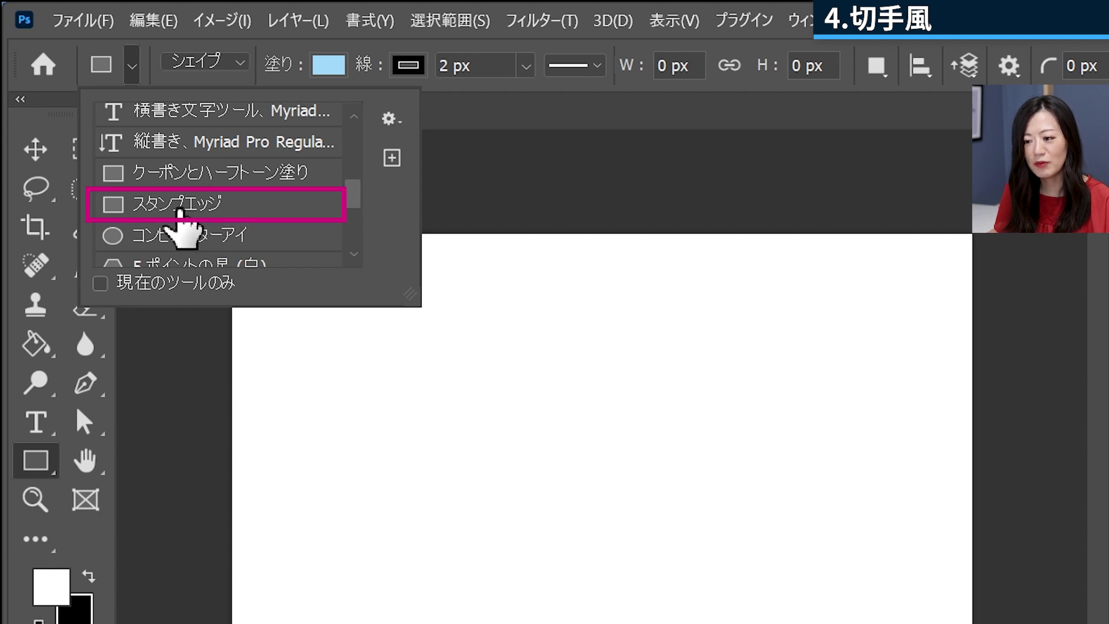
click(179, 212)
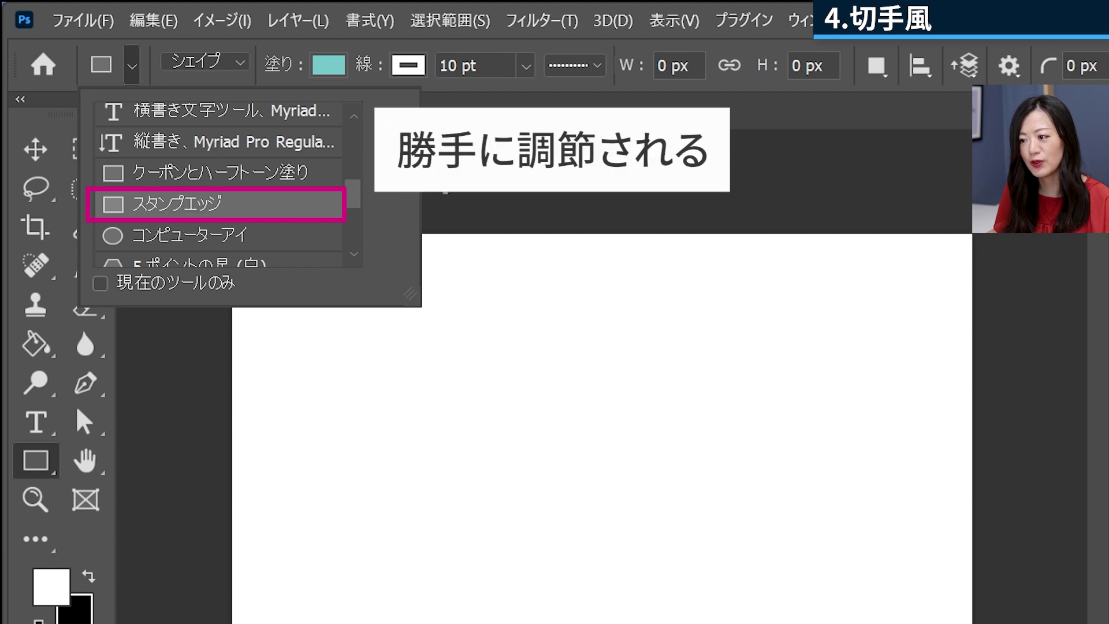
click(132, 67)
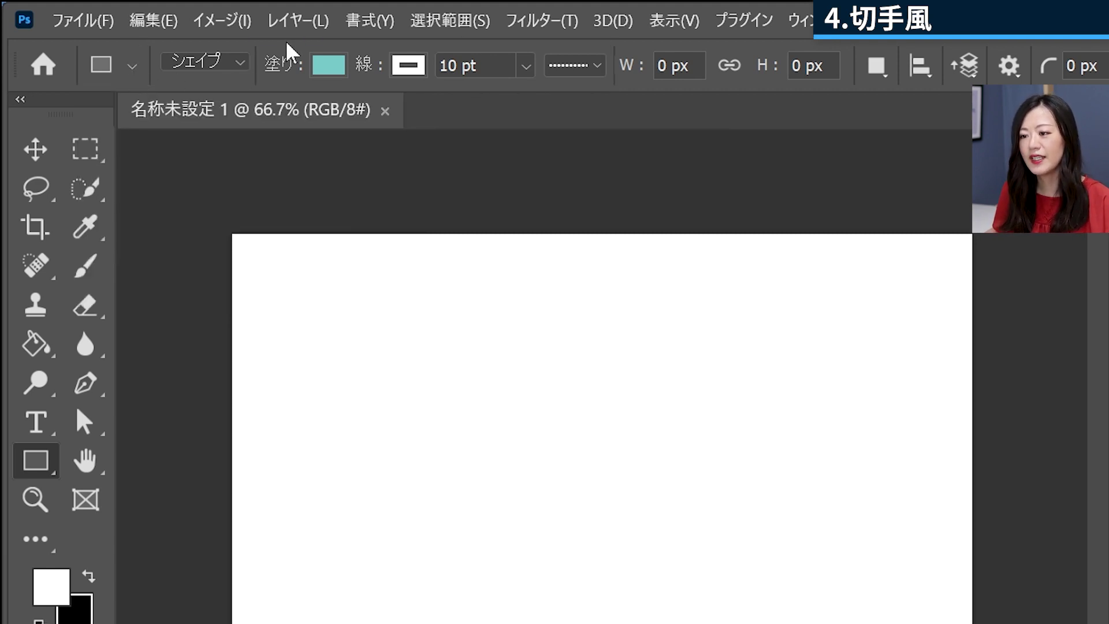
click(329, 66)
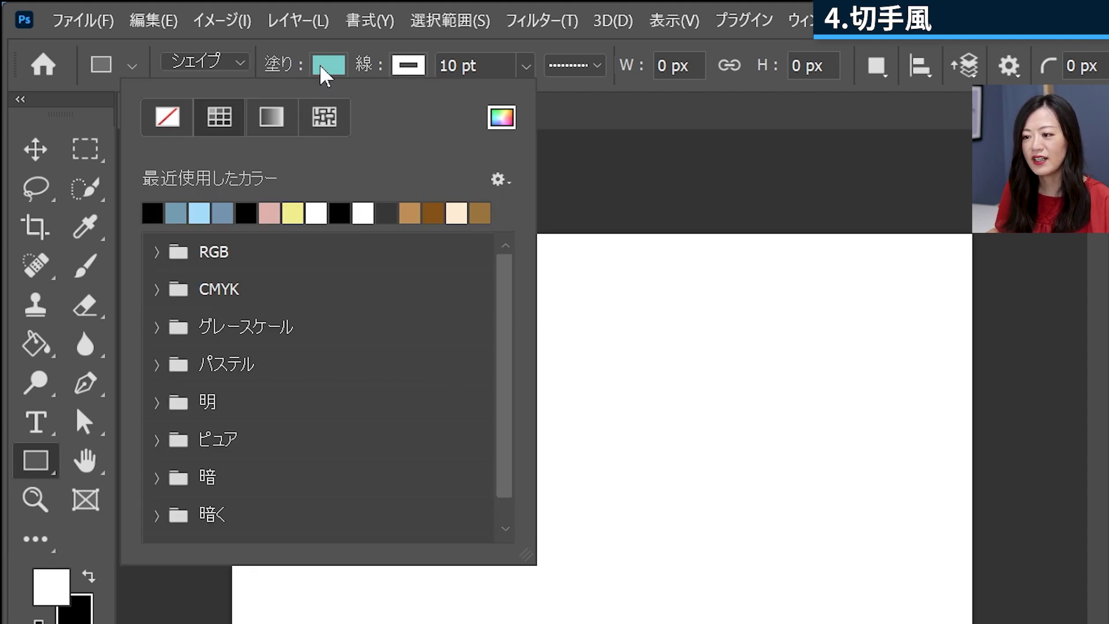
click(332, 64)
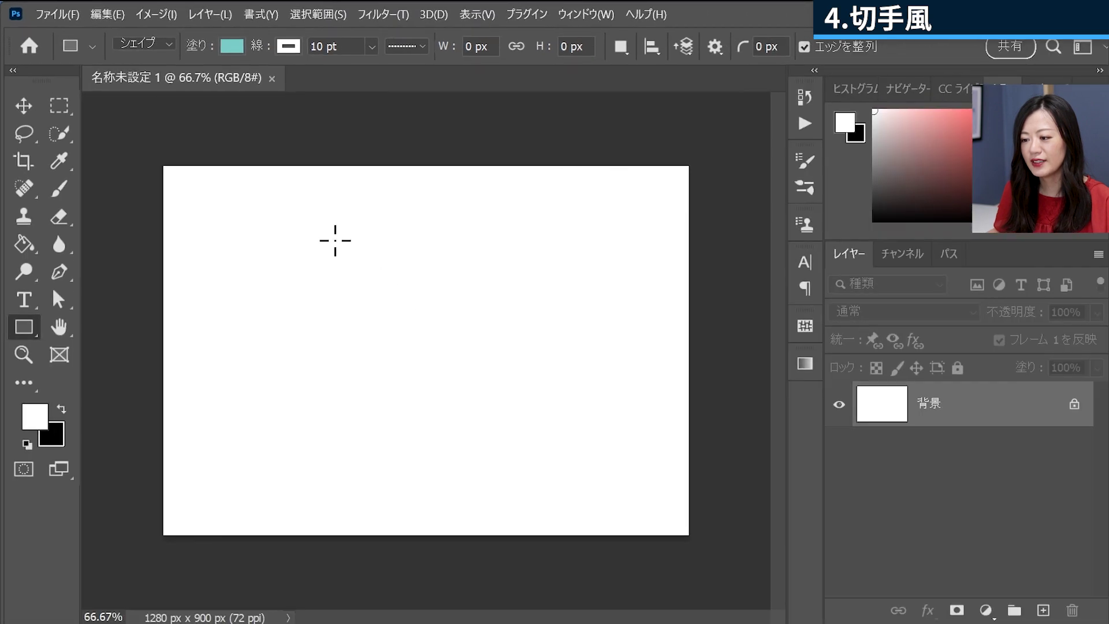
Draw a teal stamp-edged rectangle in the canvas centre and zoom in on its edge.
drag(335, 241, 486, 446)
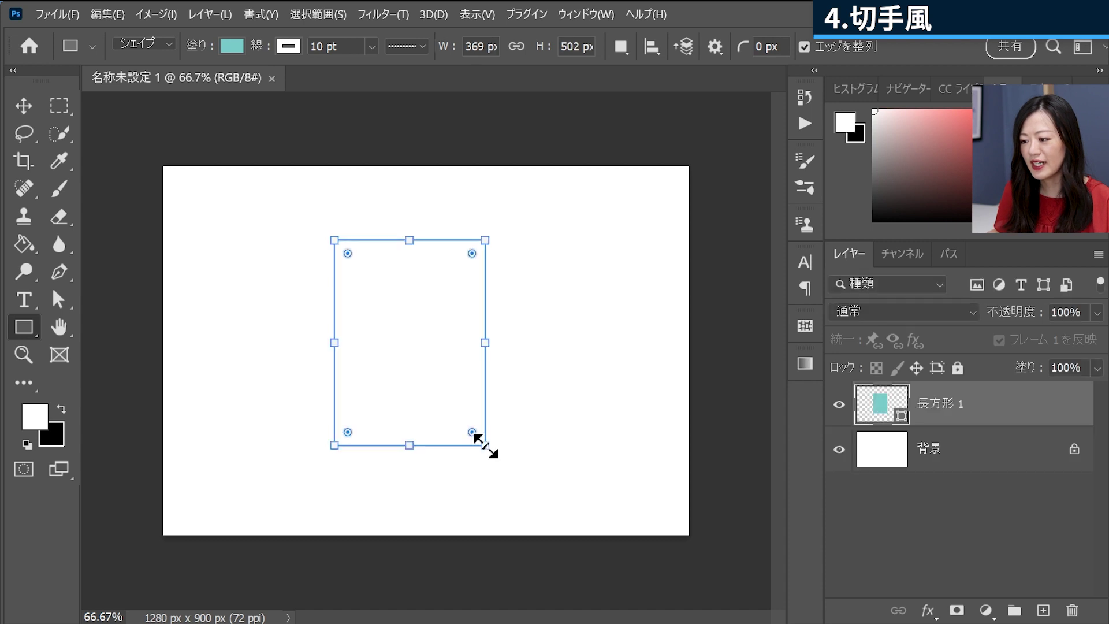
click(1017, 549)
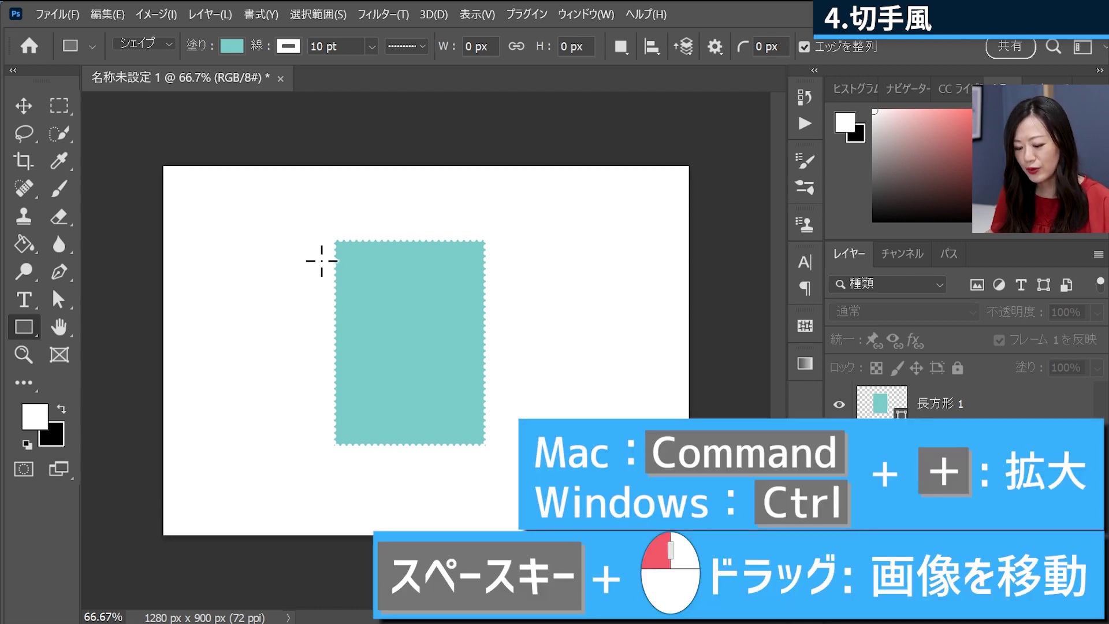
key(ctrl+plus)
key(ctrl+plus)
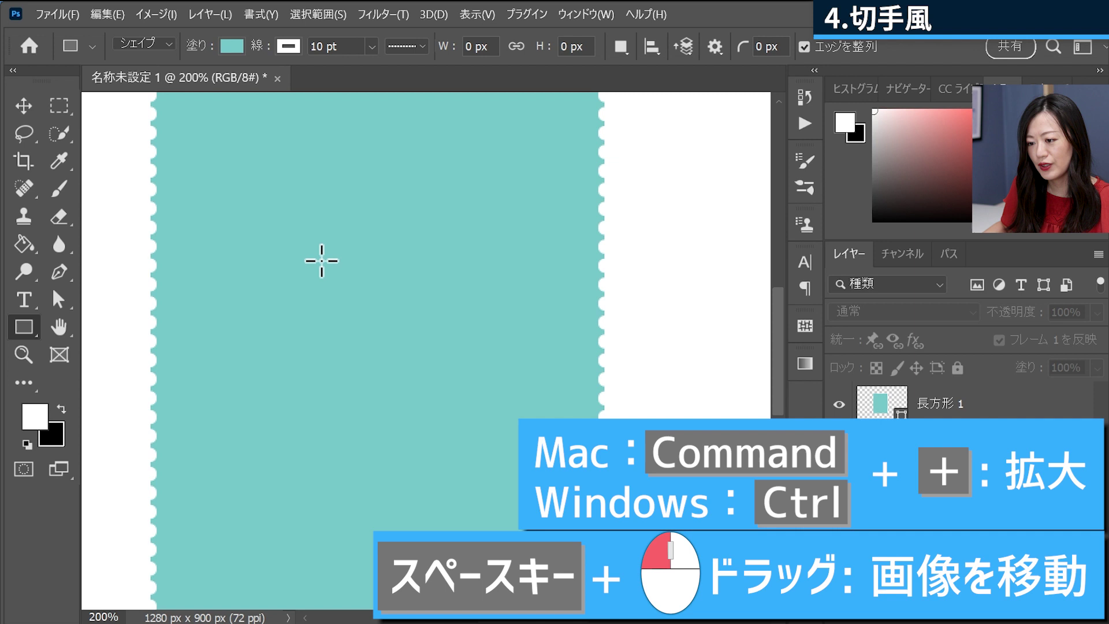
drag(317, 258, 527, 280)
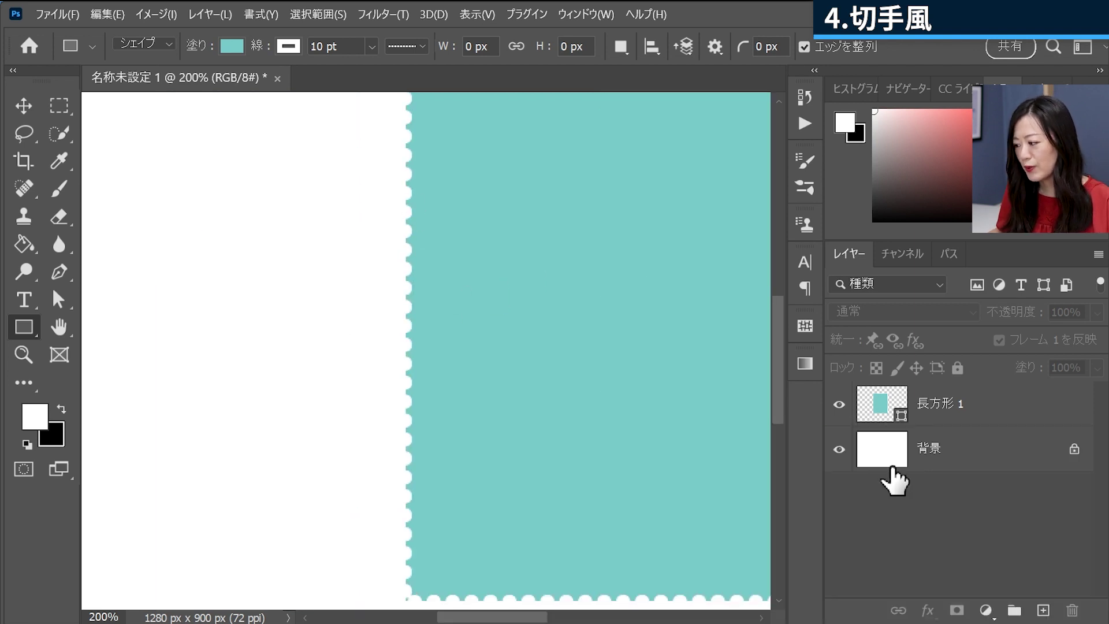
Toggle the background layer's visibility off and on, then select it.
click(838, 450)
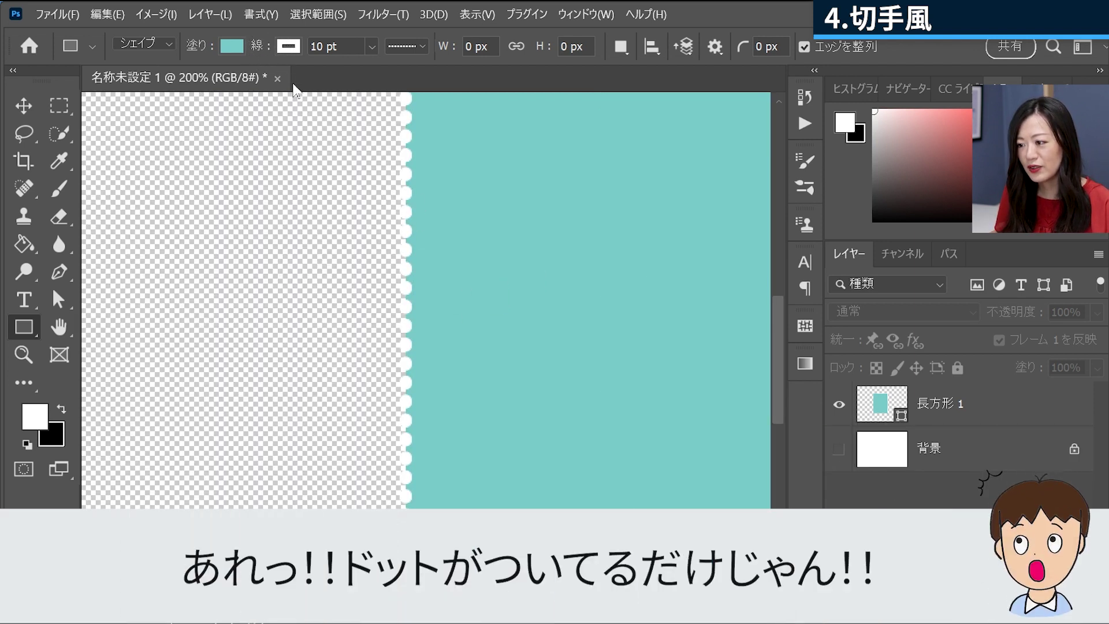
click(838, 449)
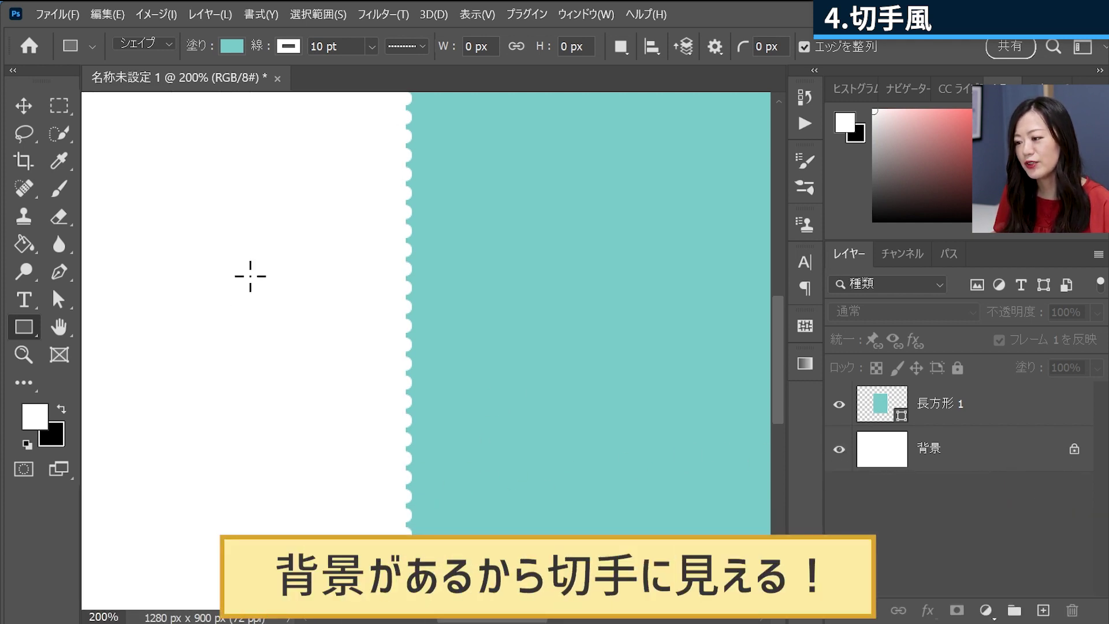
click(1009, 466)
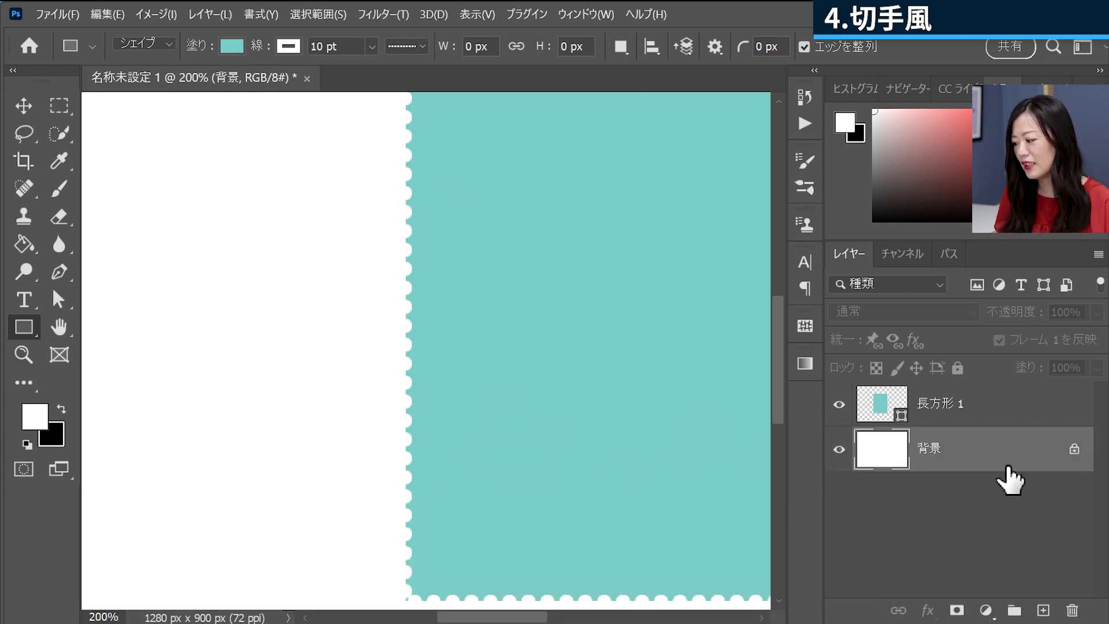
Add a black Solid Color fill layer above the background.
click(986, 611)
click(1012, 279)
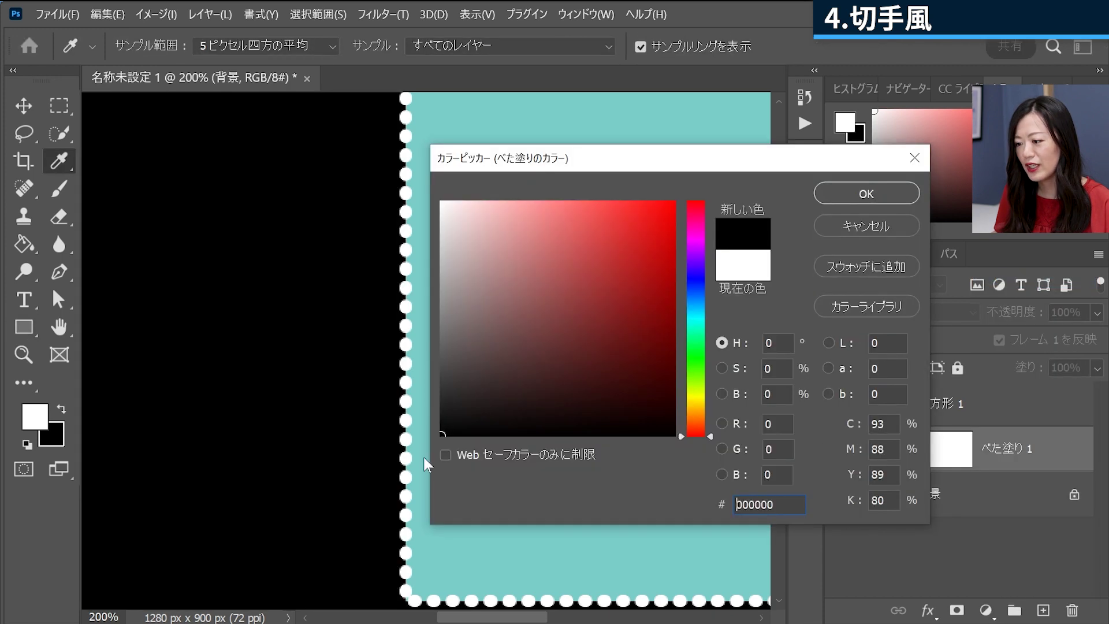
click(865, 190)
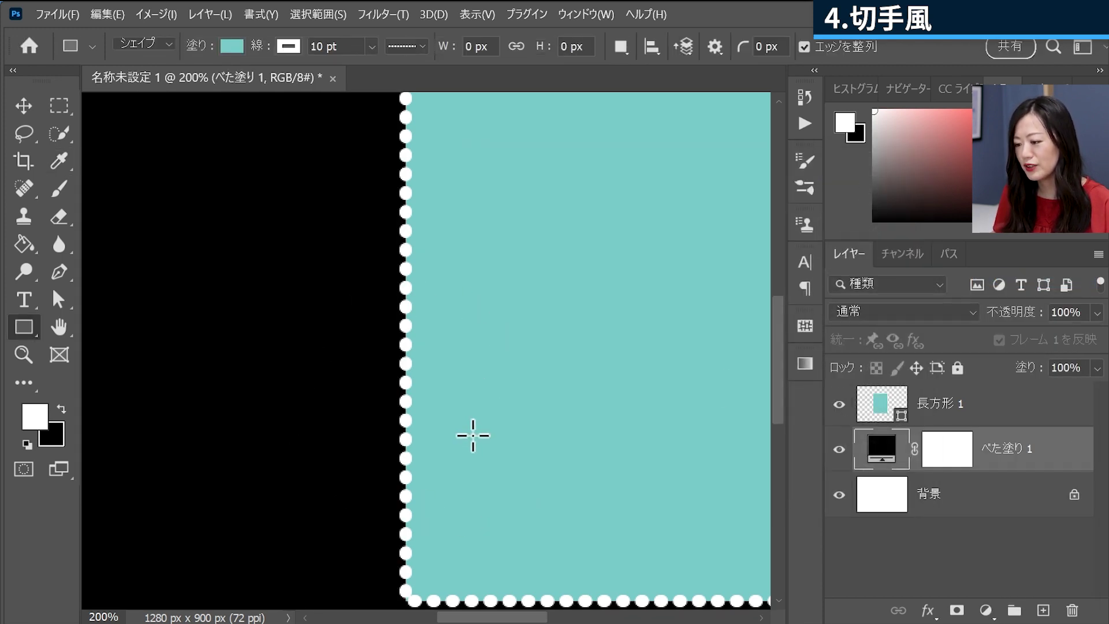
Make the 長方形 1 stamp's dotted stroke black and zoom back out.
click(981, 413)
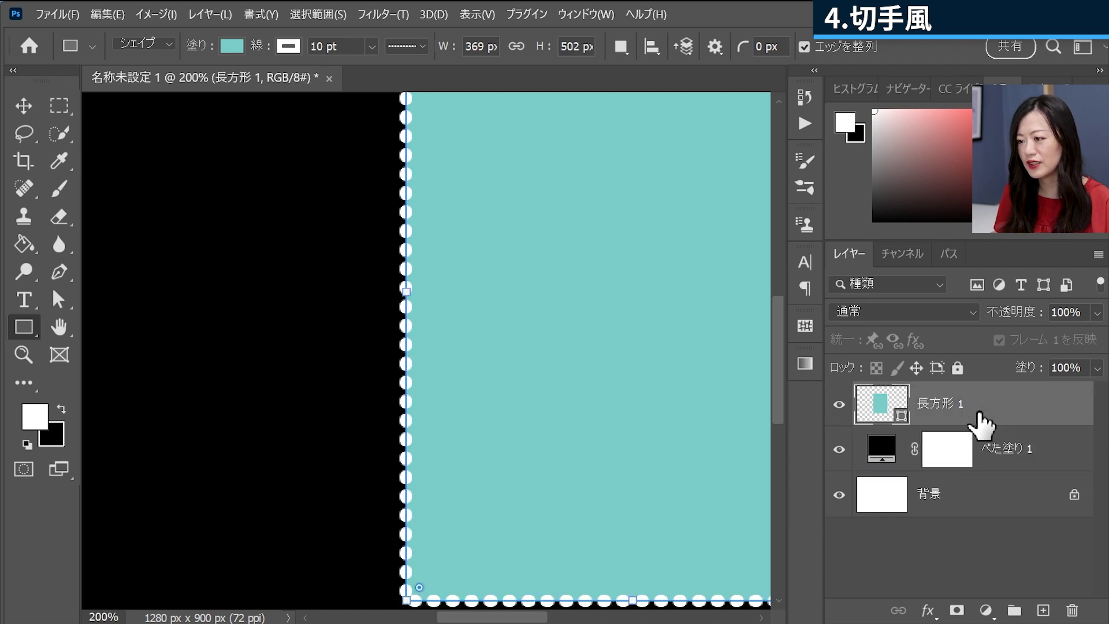
click(283, 49)
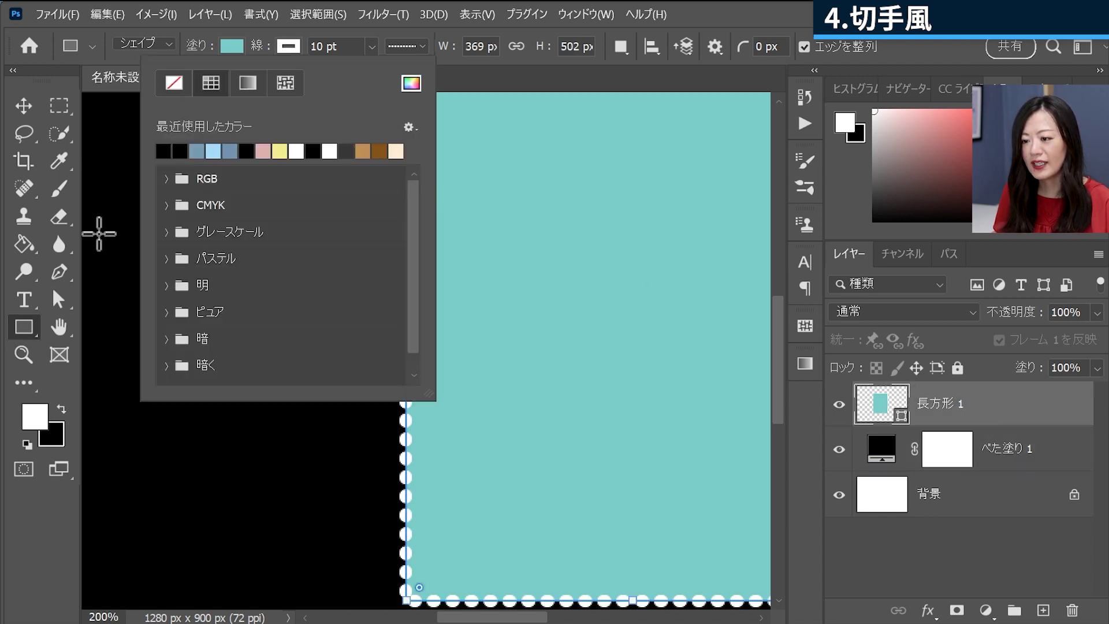
click(164, 149)
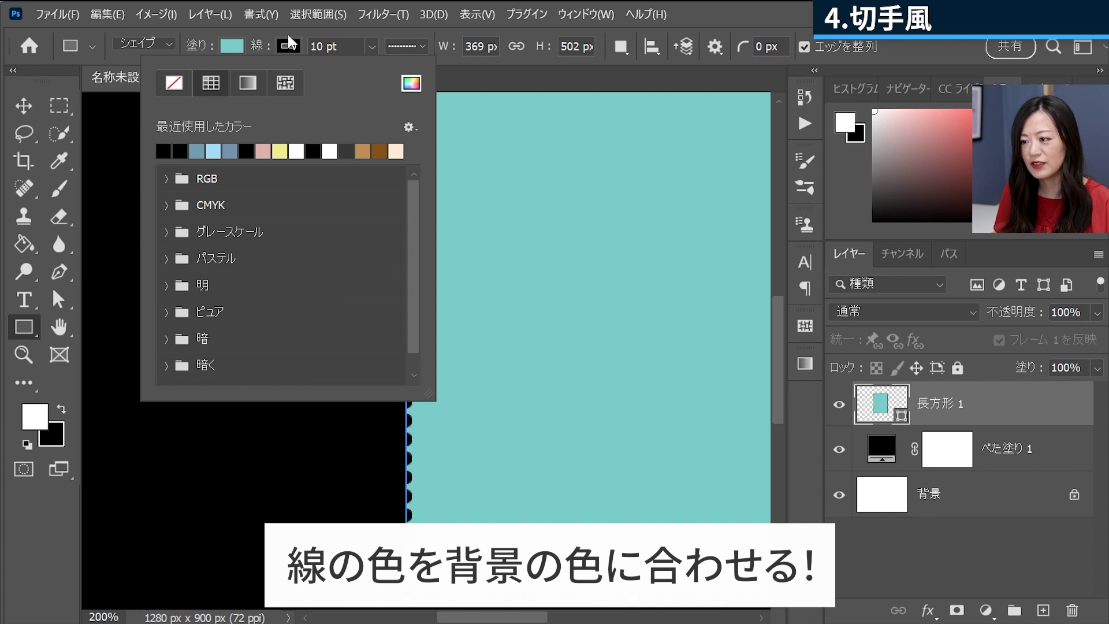
key(Return)
click(874, 543)
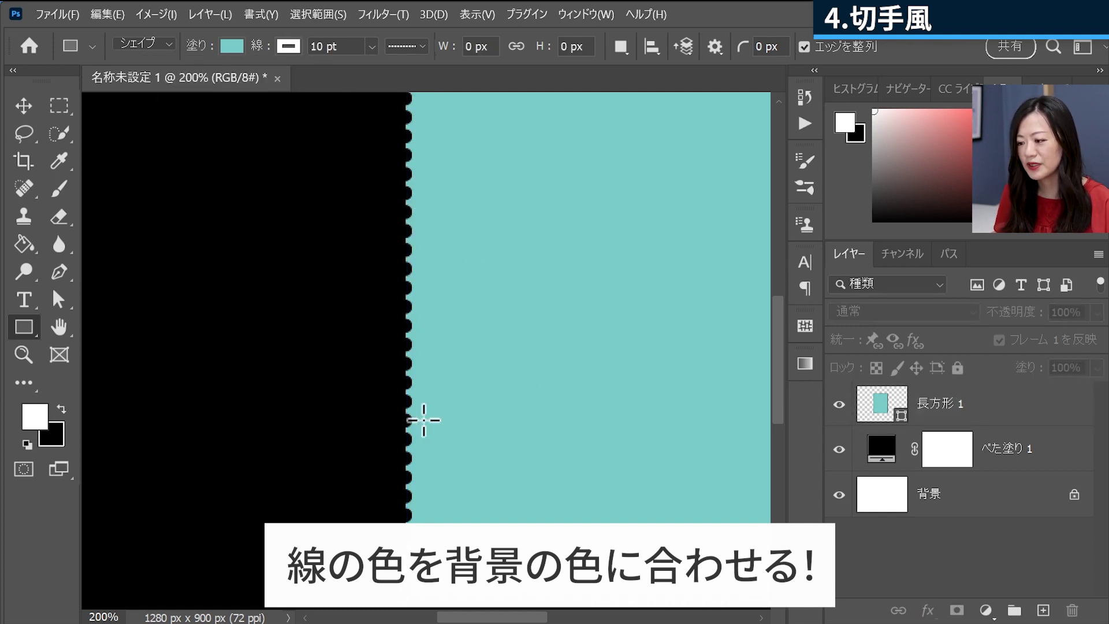
key(ctrl+minus)
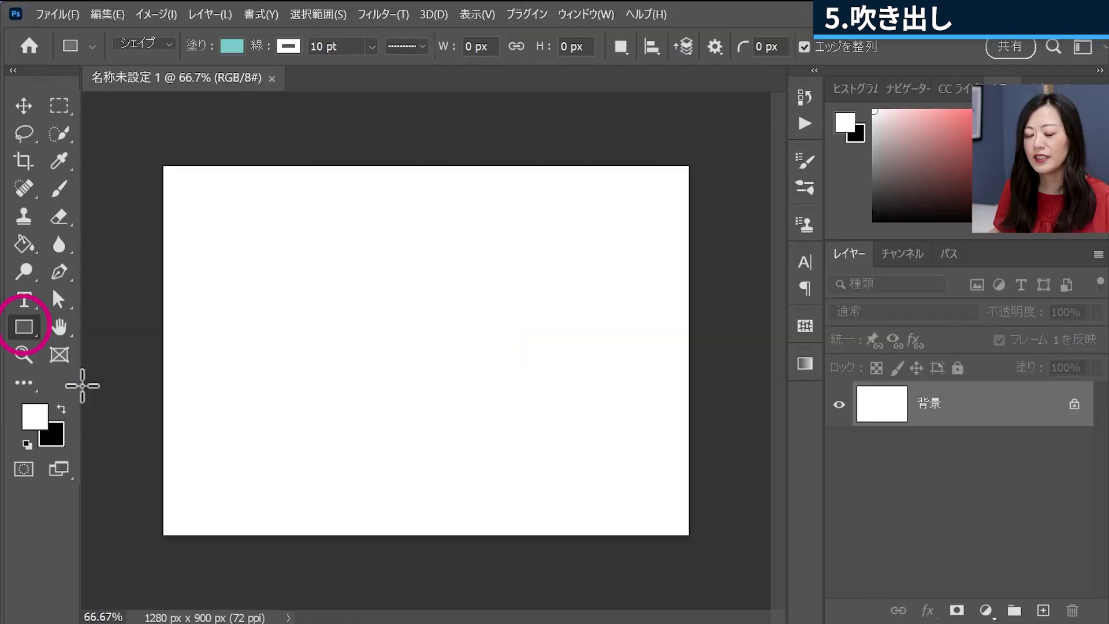
Switch to the Custom Shape Tool and expand 従来のシェイプとその他 > 従来のすべてのデフォルトシェイプ > 吹き出し.
right_click(28, 328)
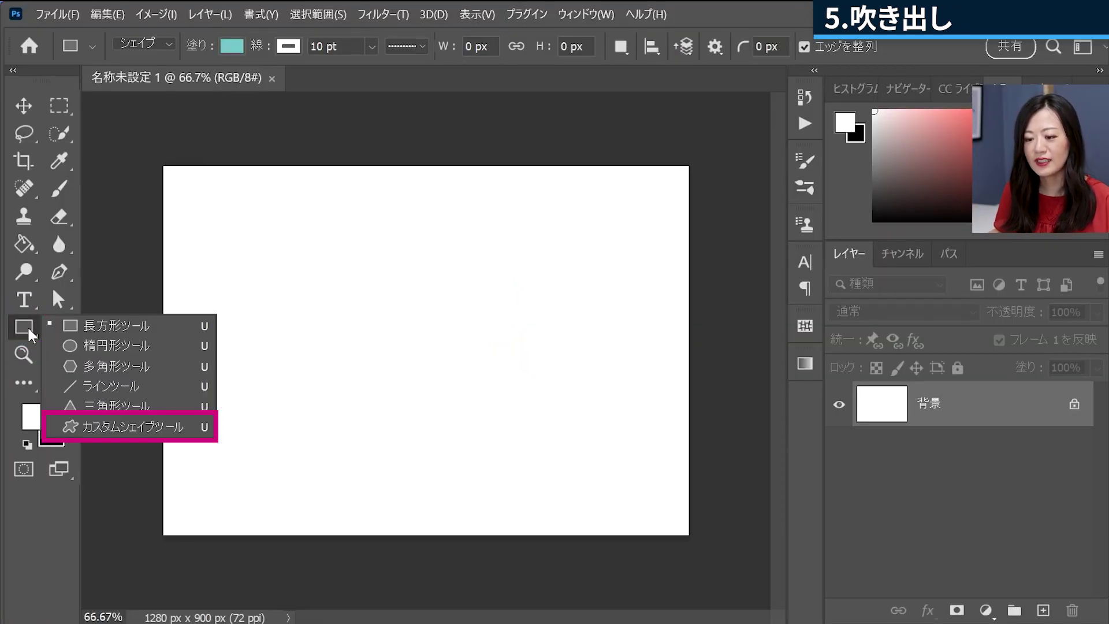
click(82, 424)
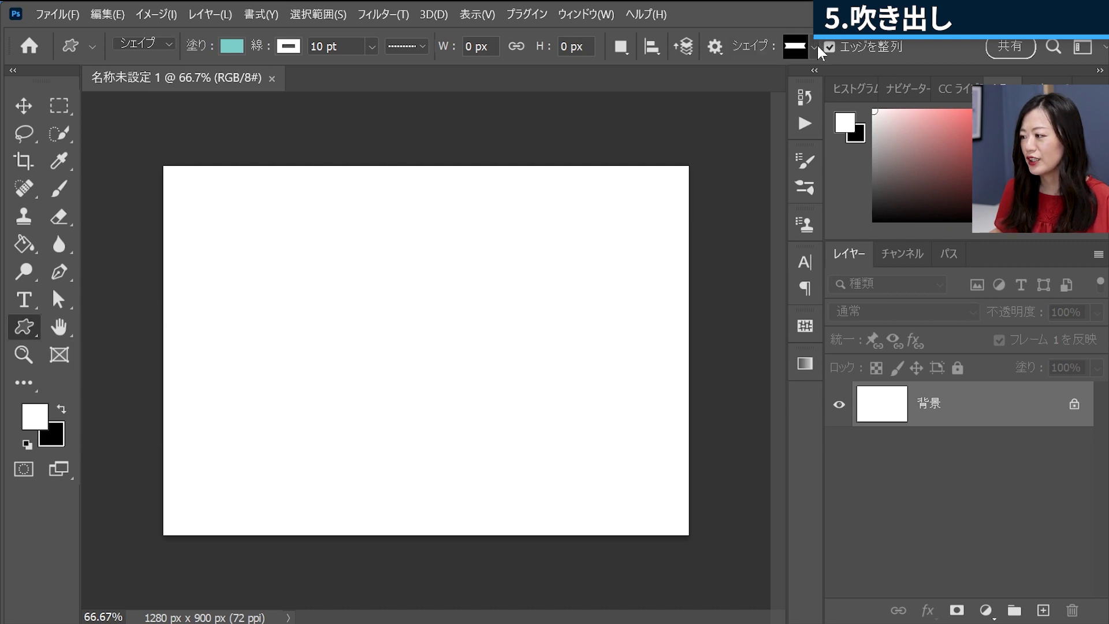
click(815, 46)
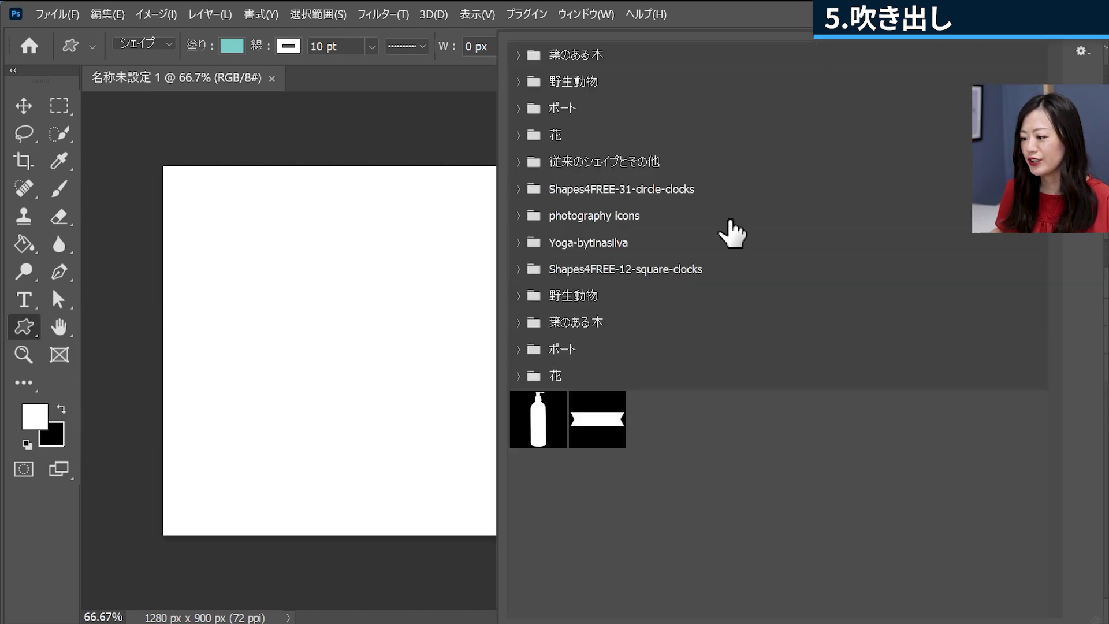
click(517, 162)
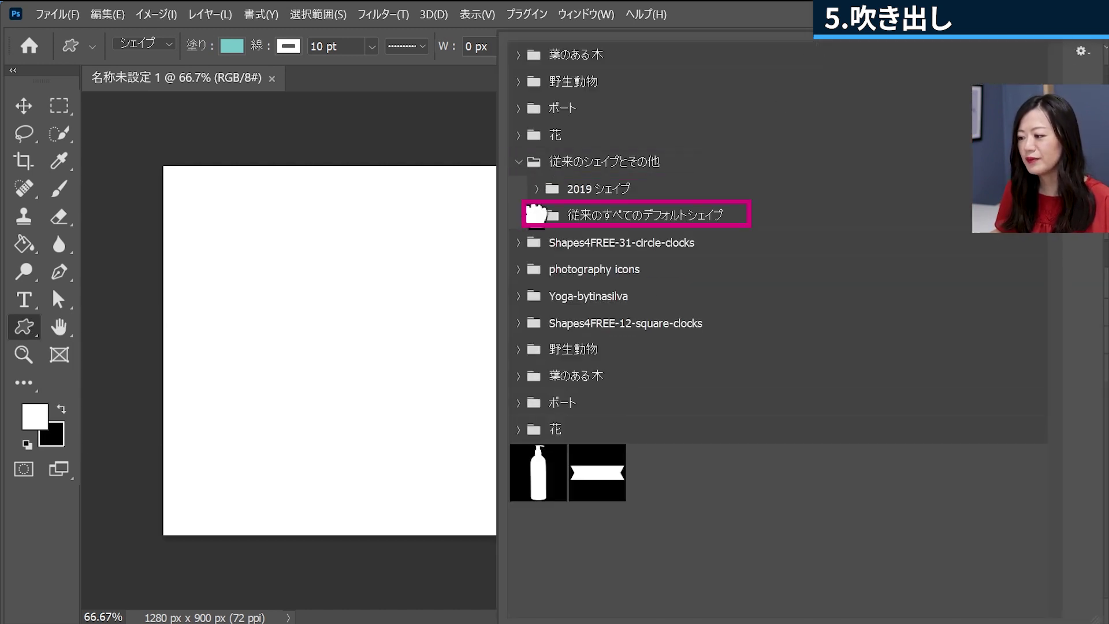
click(537, 216)
scroll(679, 341, down, 1)
scroll(673, 339, down, 3)
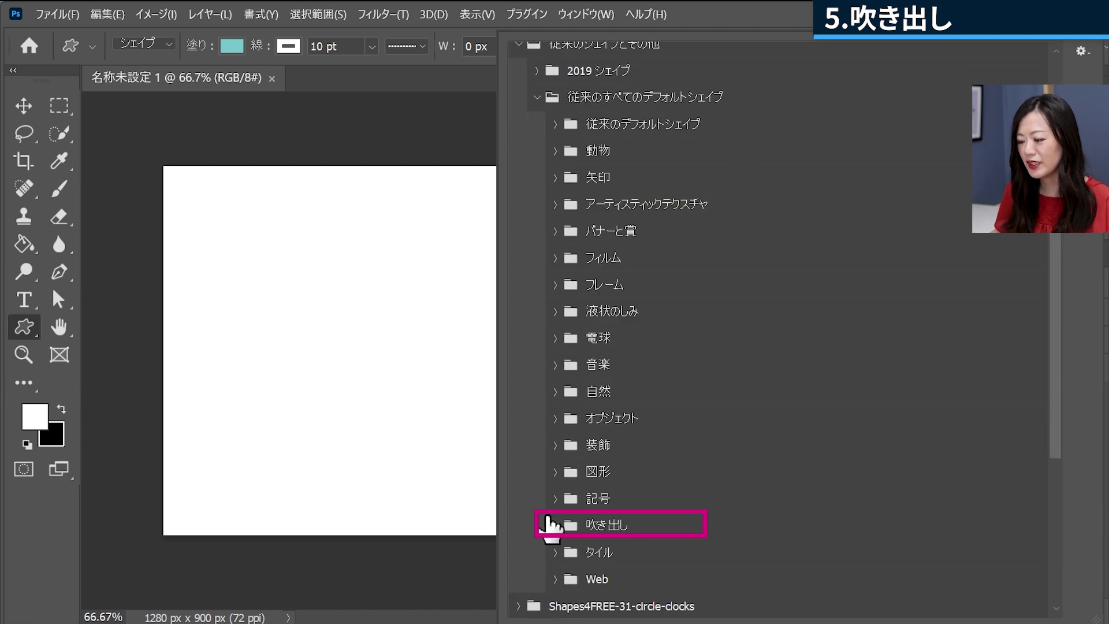
click(551, 525)
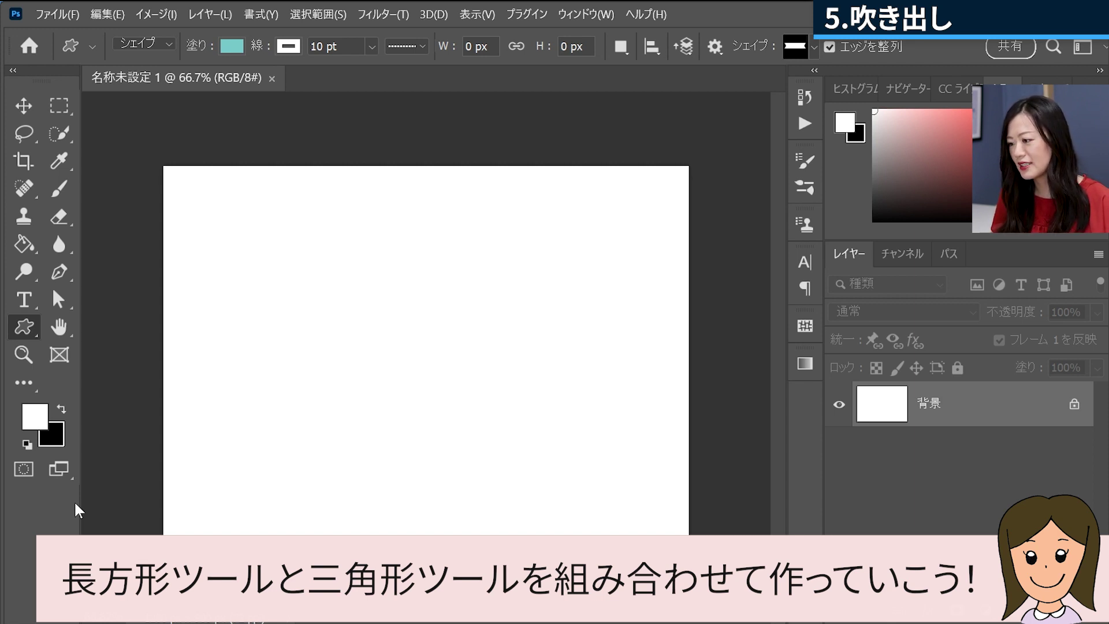
Switch back to the Rectangle Tool with no stroke colour.
right_click(28, 329)
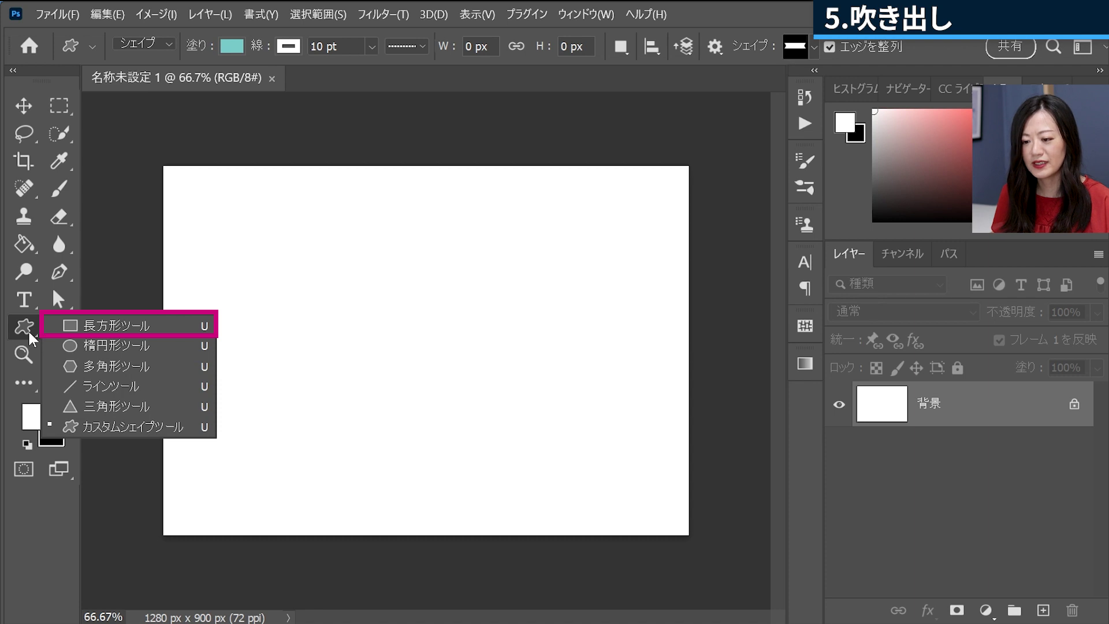
click(147, 326)
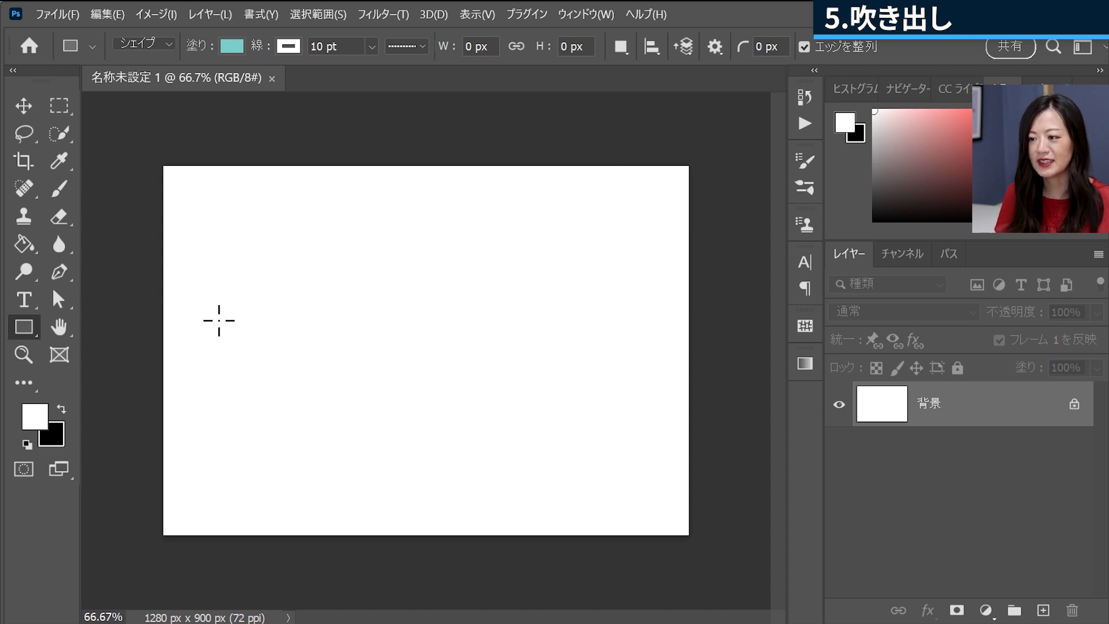
click(286, 47)
click(178, 88)
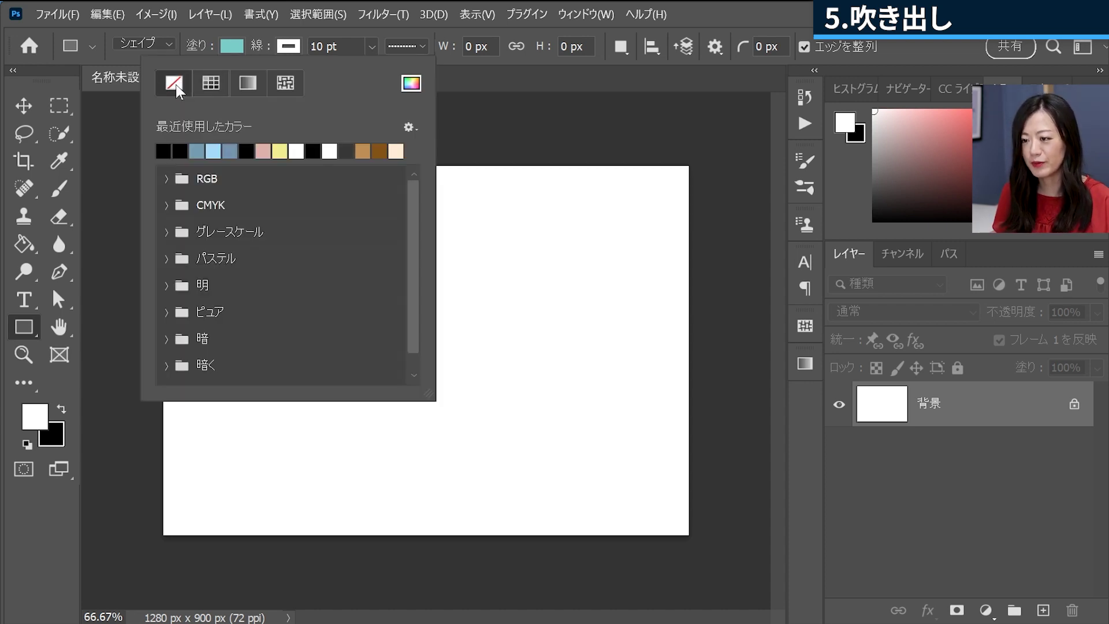
click(294, 54)
Draw a 596 × 361 px teal rectangle and move it up on the canvas.
drag(290, 282, 534, 426)
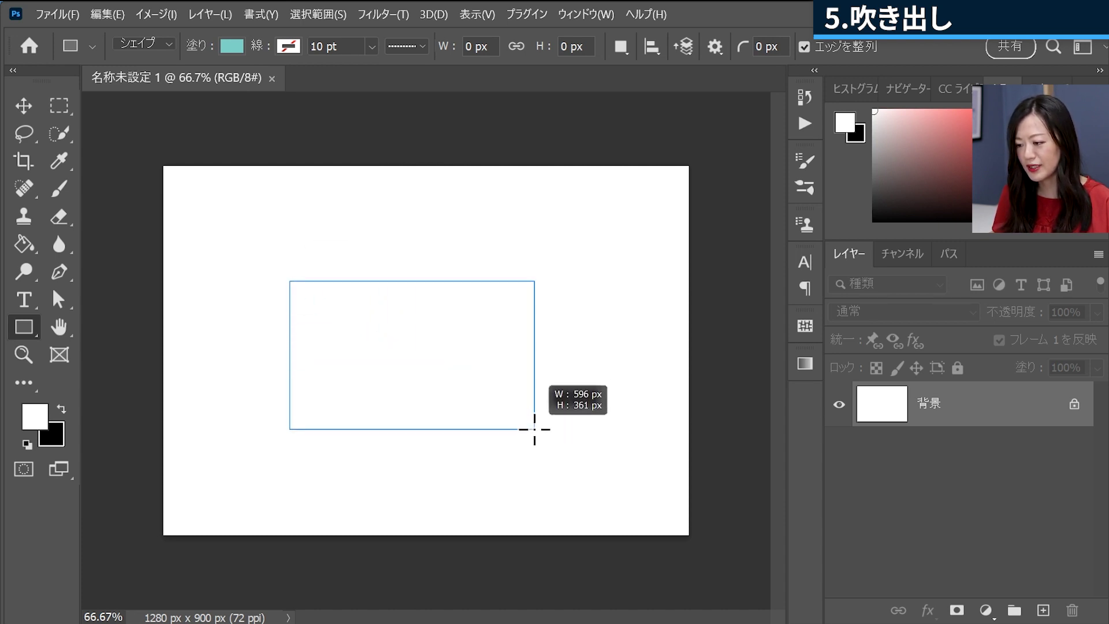
drag(535, 425, 534, 429)
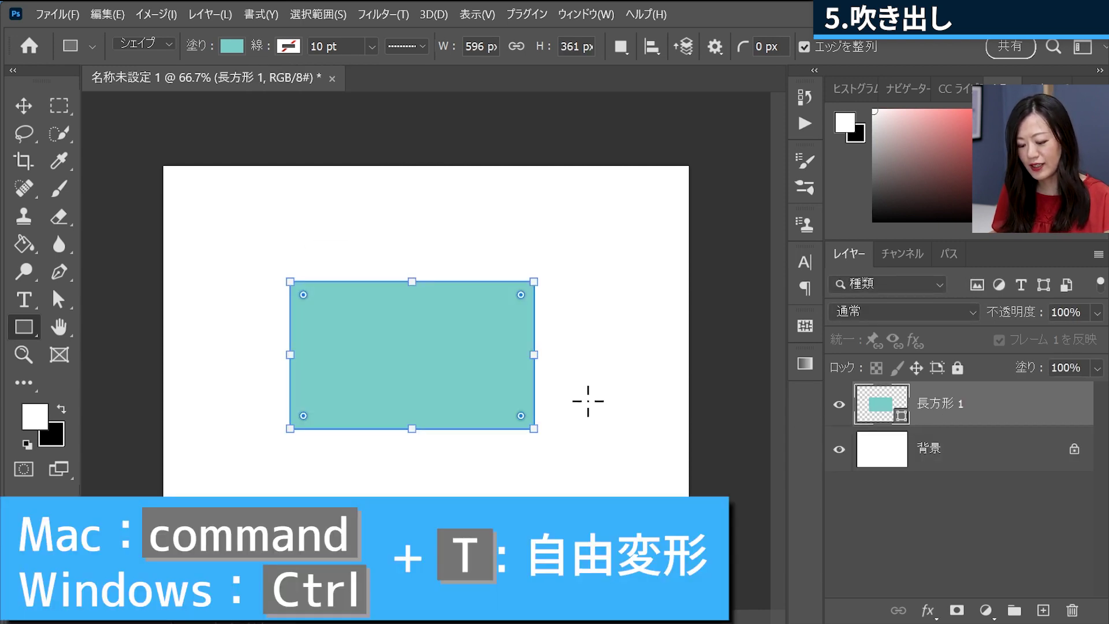
key(ctrl+t)
drag(475, 401, 481, 362)
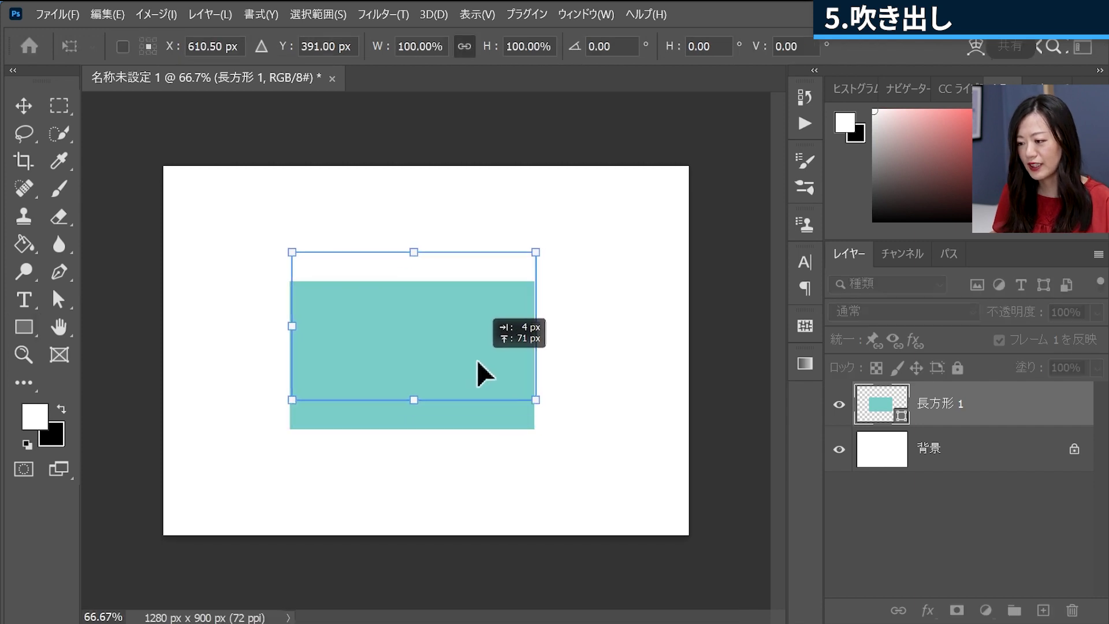
key(Return)
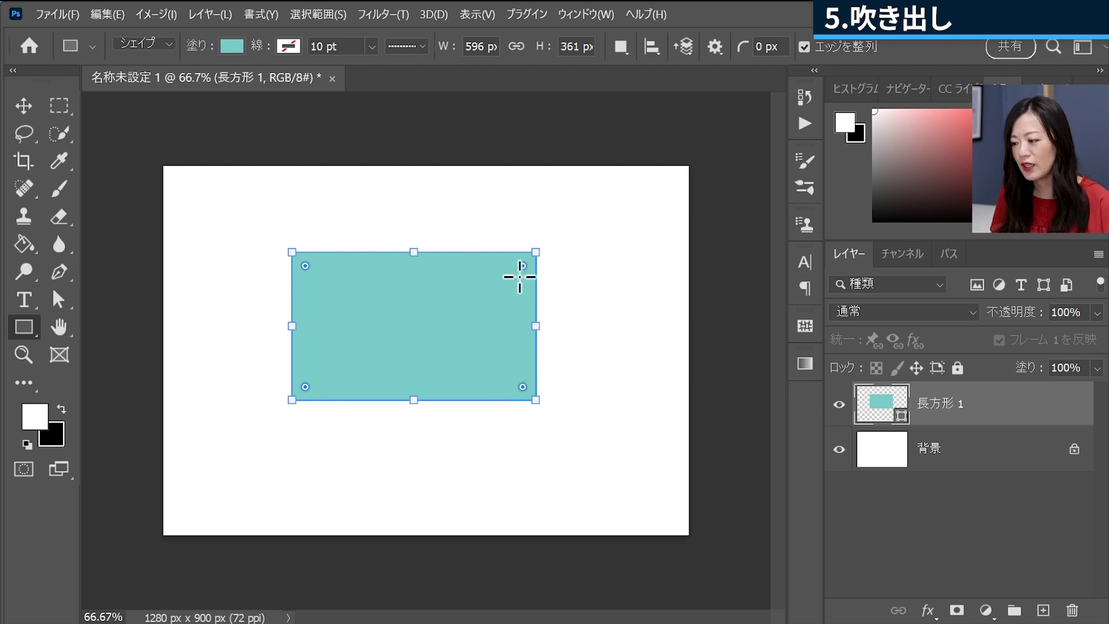
Round the rectangle's corners to about 76 px and deselect it.
drag(524, 268, 496, 288)
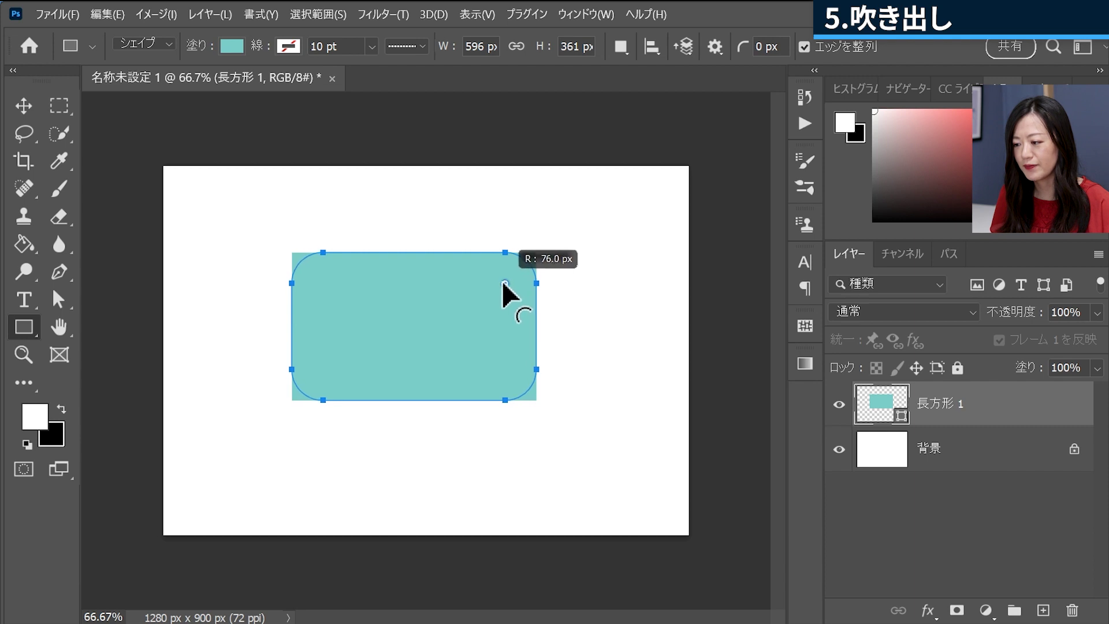
drag(496, 287, 485, 315)
click(956, 460)
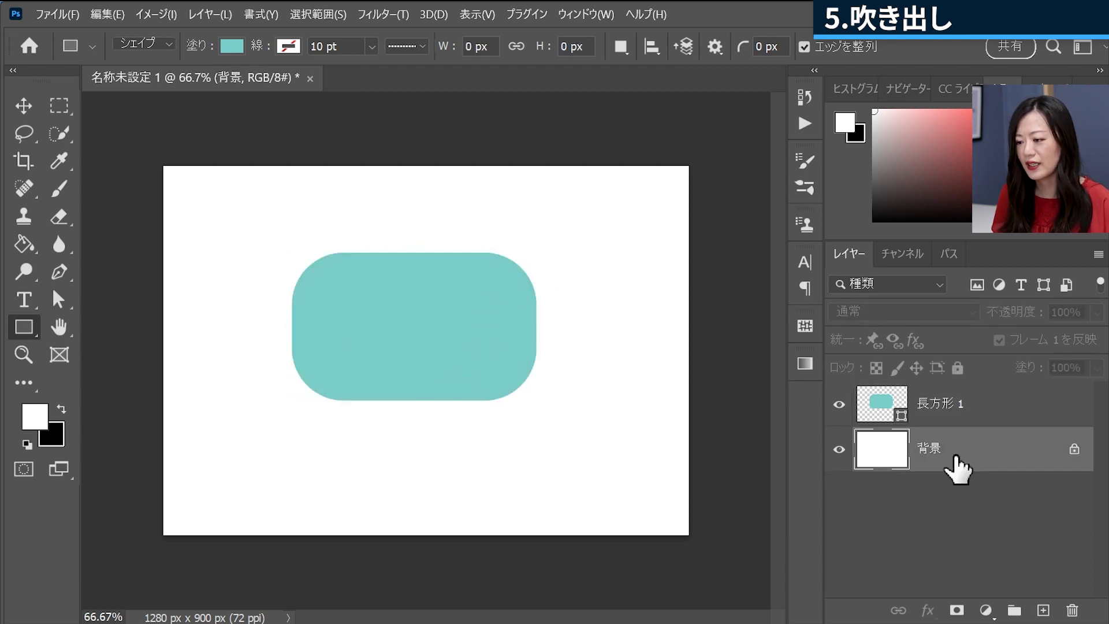
Reselect the background layer and switch to the Triangle Tool.
click(966, 419)
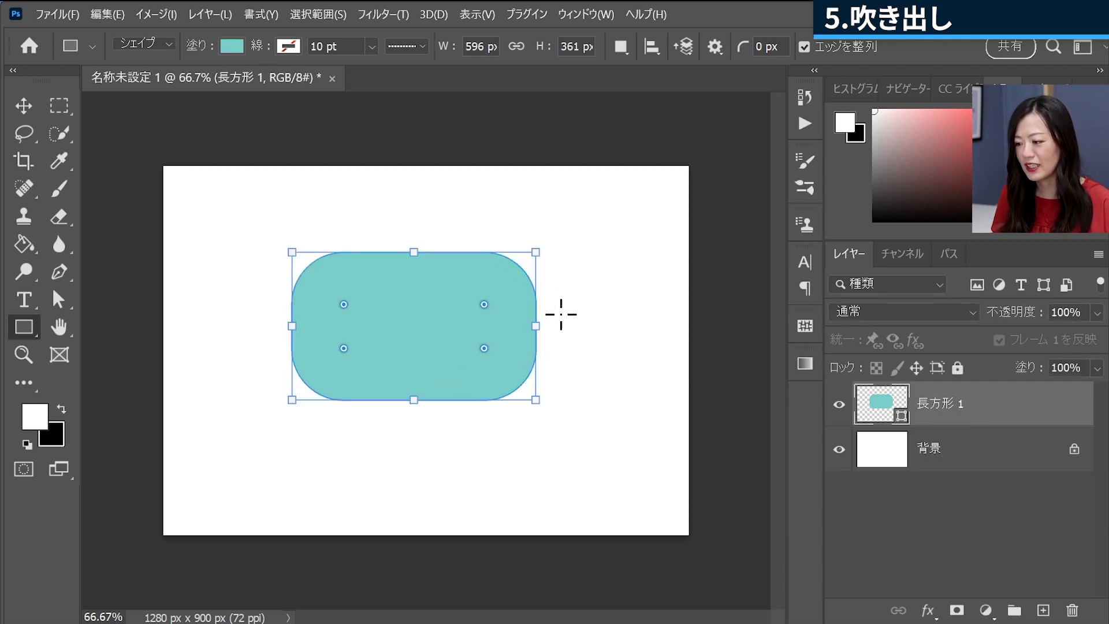
click(931, 460)
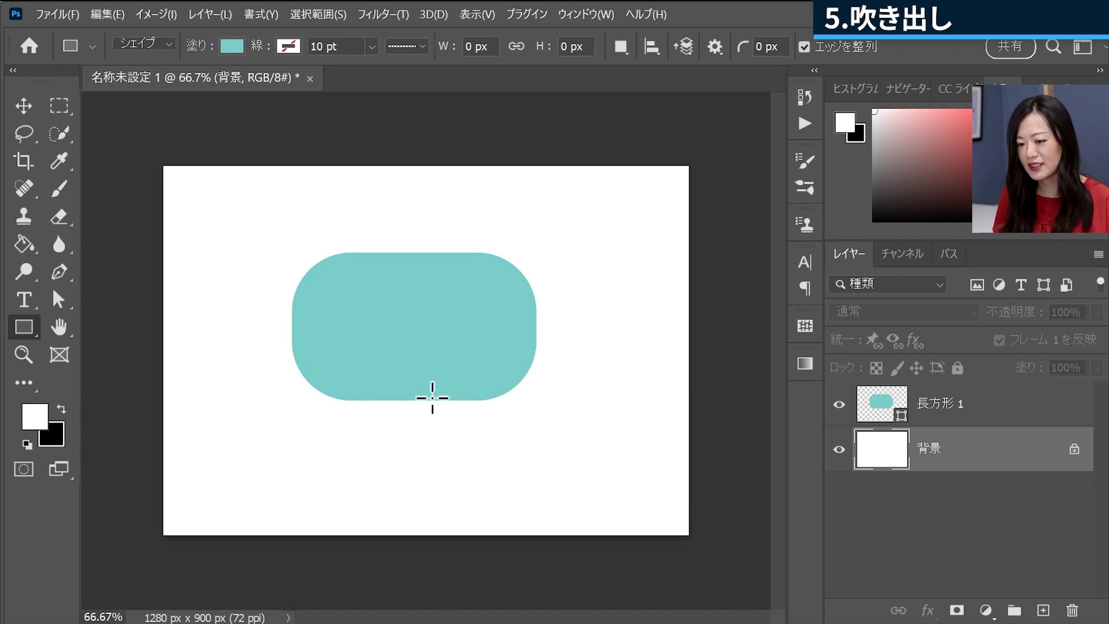
right_click(30, 328)
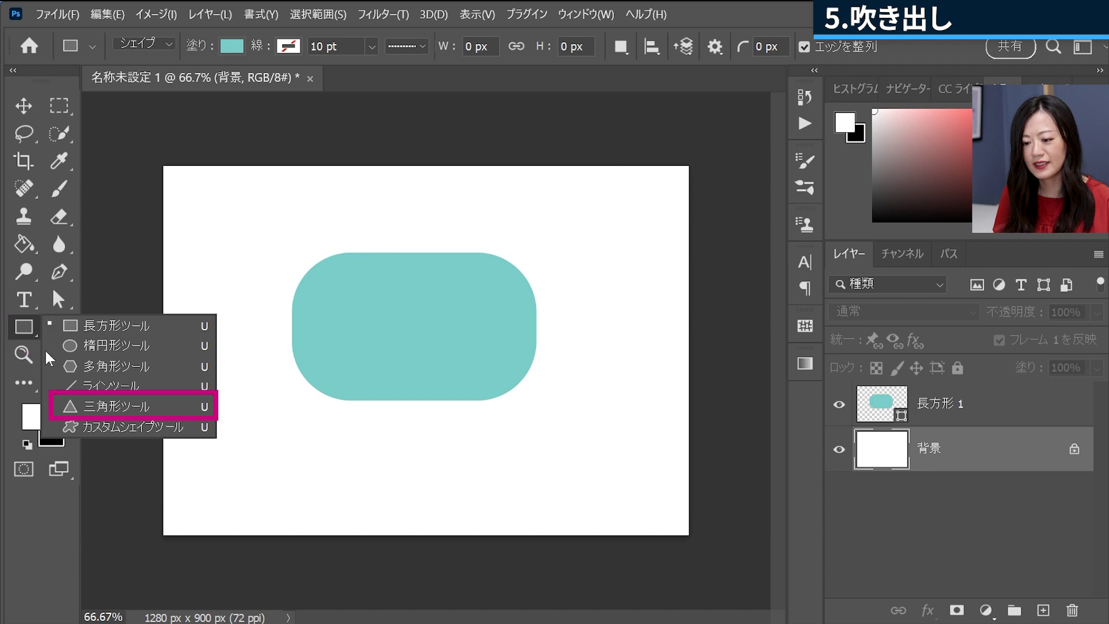
click(94, 405)
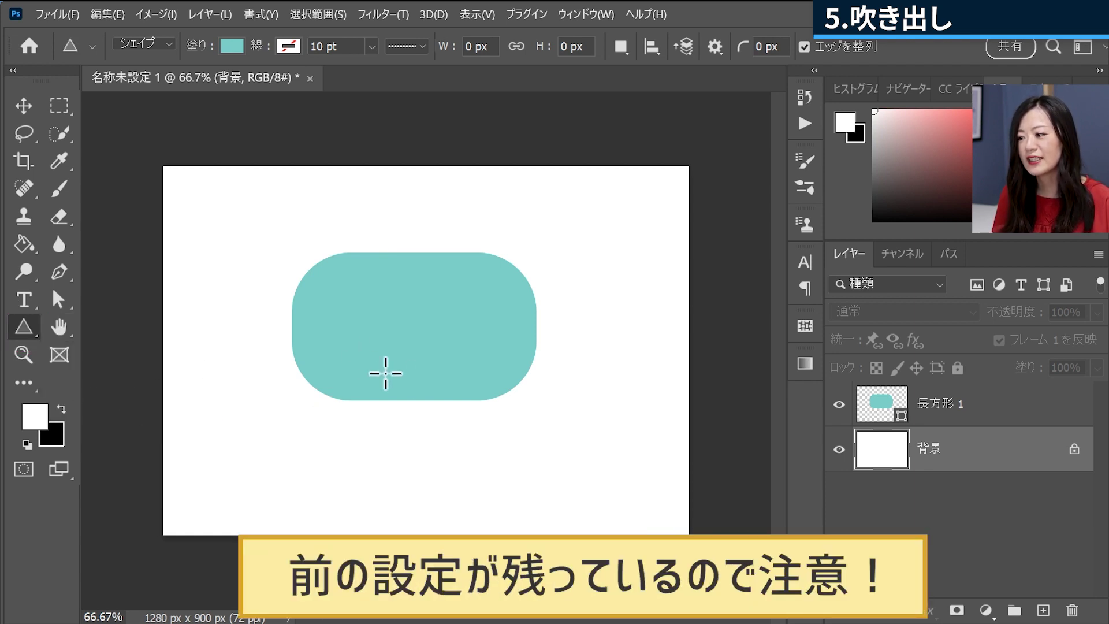
Set shapes to go on a new layer and draw a small triangle under the rounded rectangle.
click(621, 47)
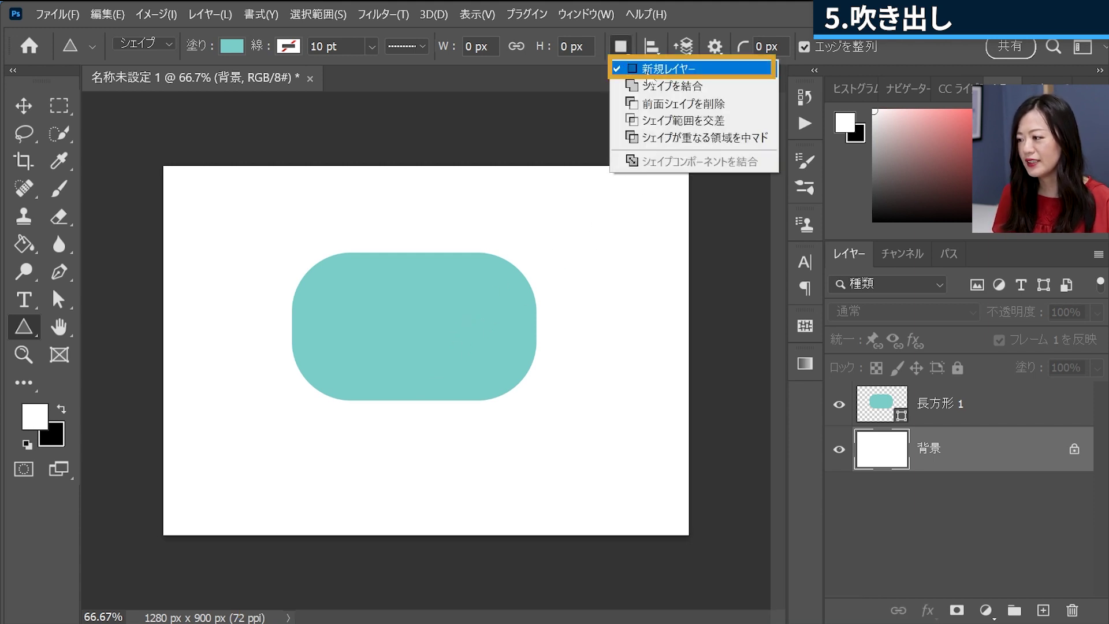
click(689, 70)
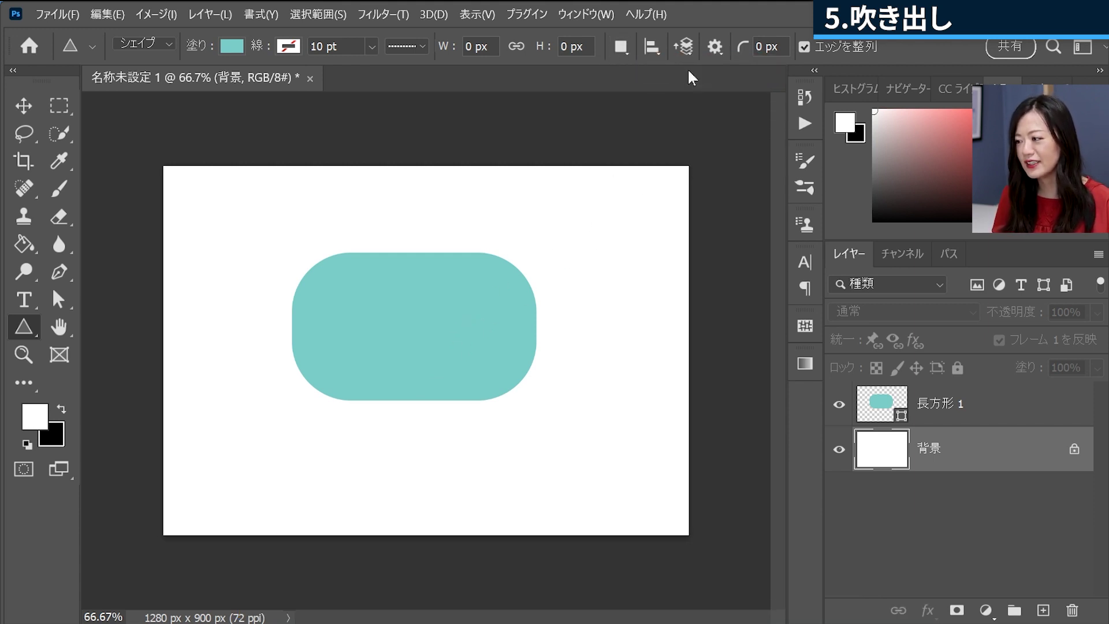
drag(467, 413, 489, 431)
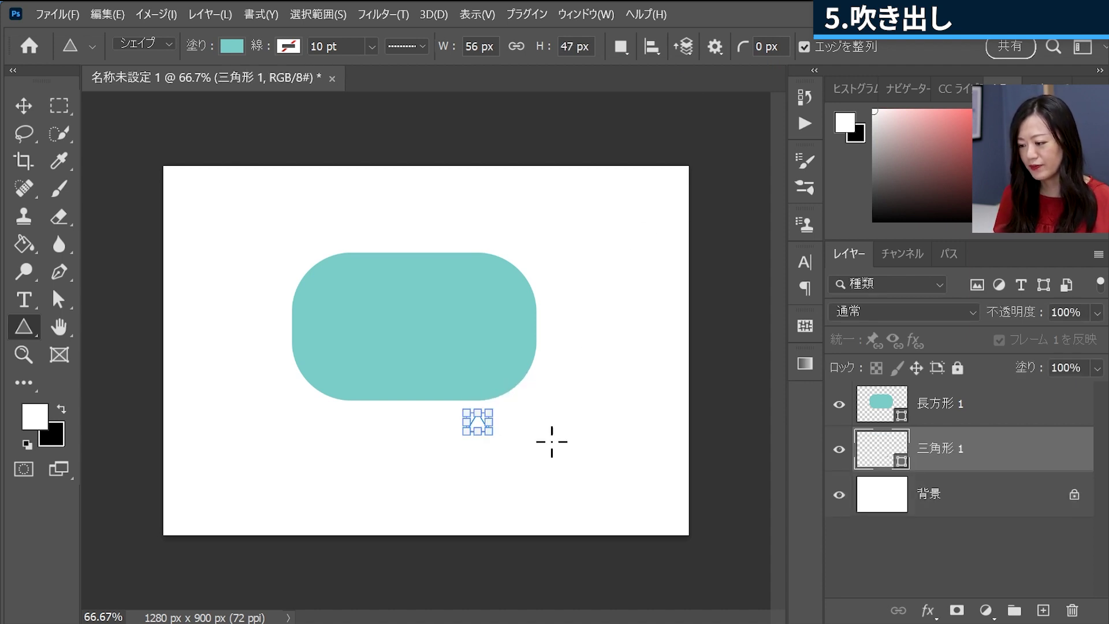
click(942, 497)
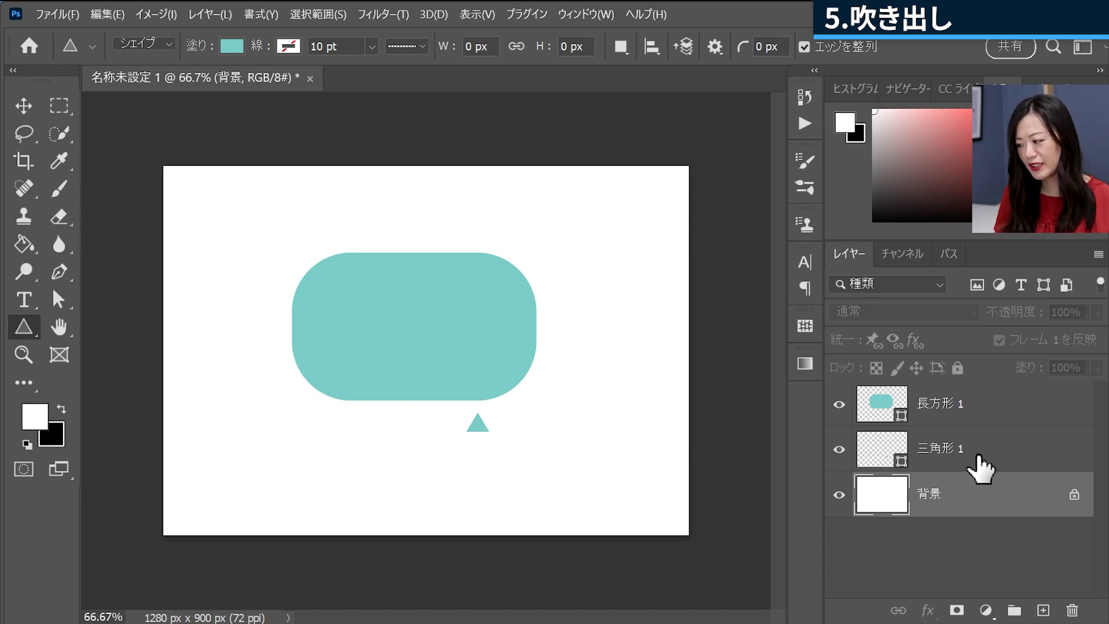
Flip 三角形 1 vertically, tuck it under the rectangle's lower right, and tilt it about −5°.
click(980, 467)
key(ctrl+t)
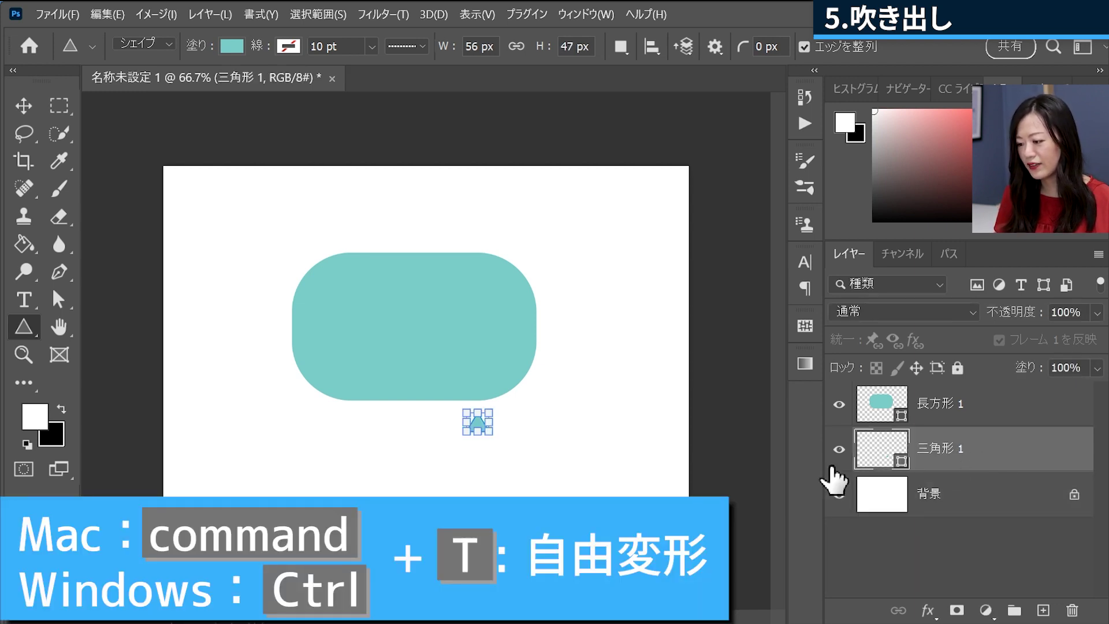
key(ctrl+t)
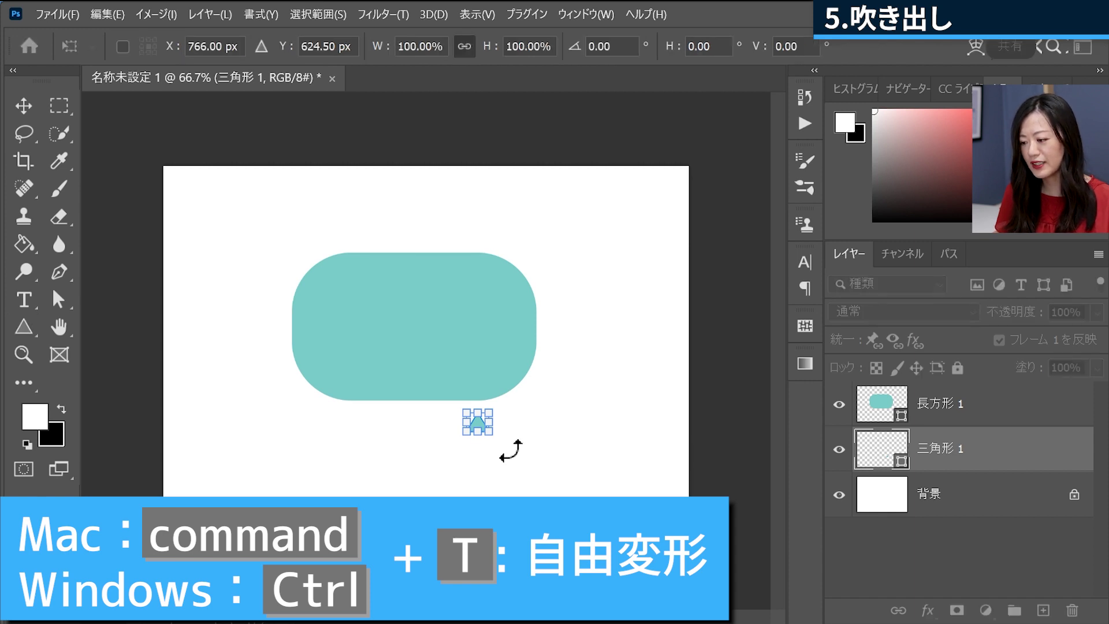
right_click(479, 425)
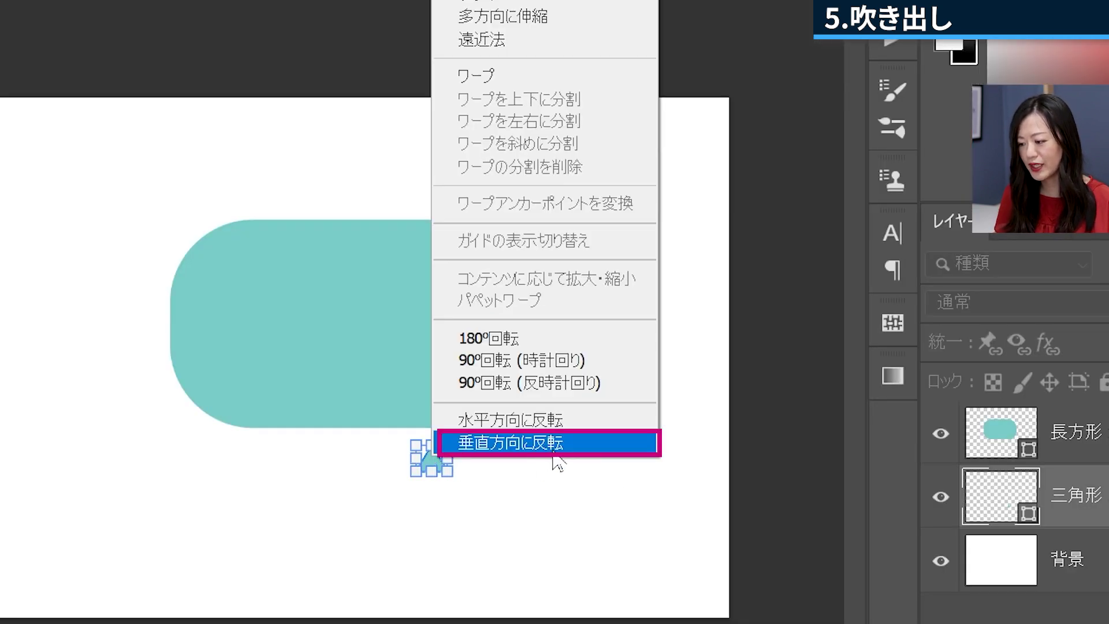
click(554, 456)
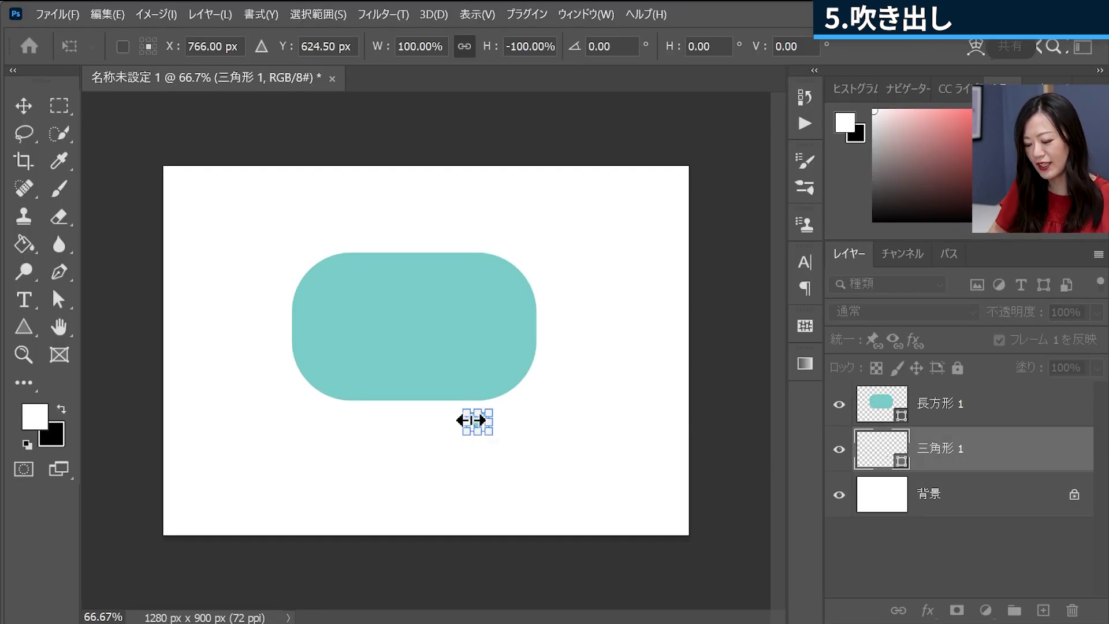
key(ctrl+plus)
mouse_move(512, 467)
mouse_down()
mouse_move(518, 432)
mouse_move(550, 454)
mouse_up()
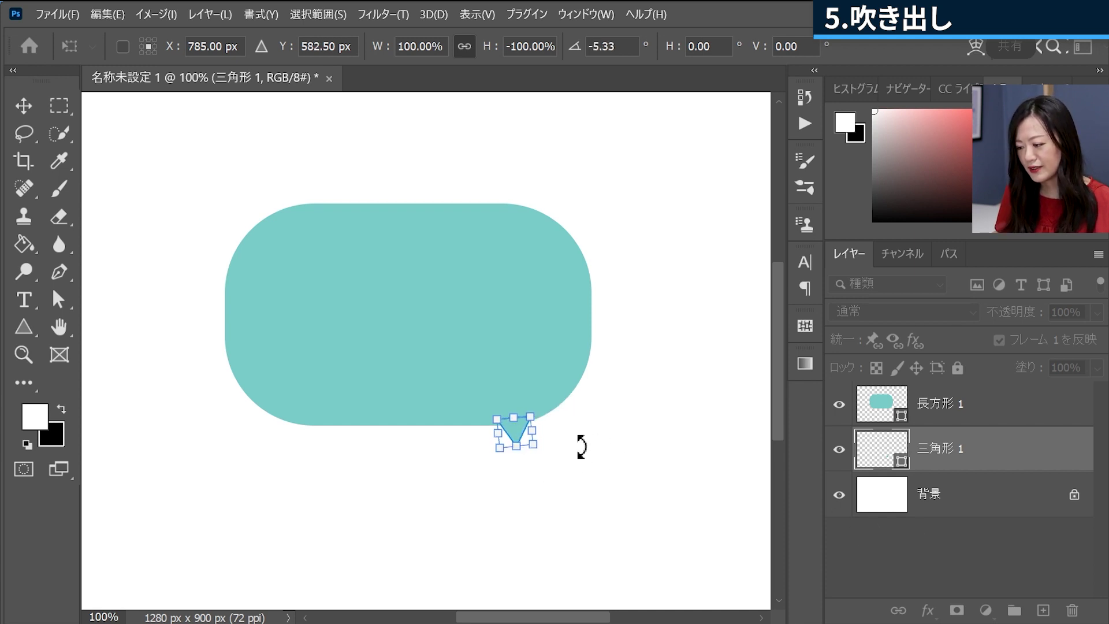
click(1052, 537)
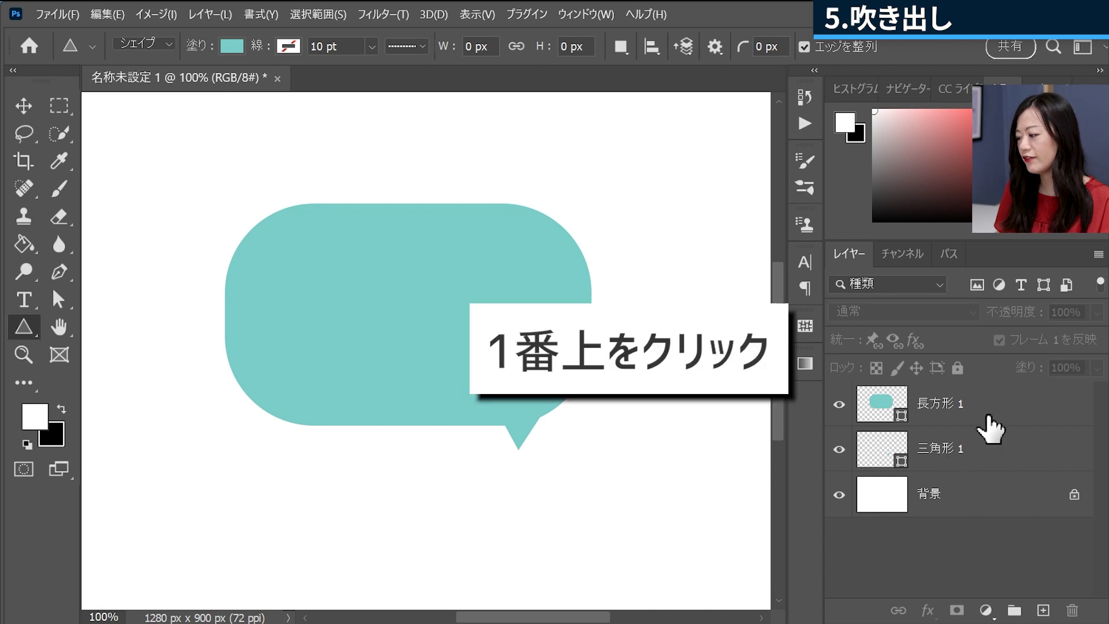
Group 長方形 1 and 三角形 1 into グループ 1 and open its Layer Style settings.
click(989, 419)
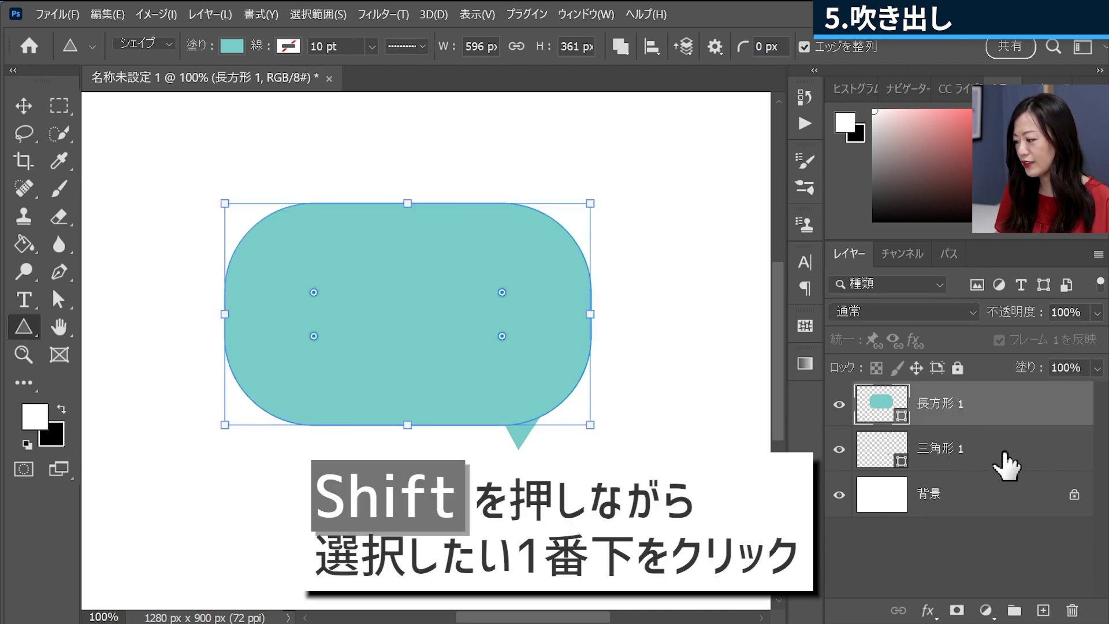
shift+click(1004, 454)
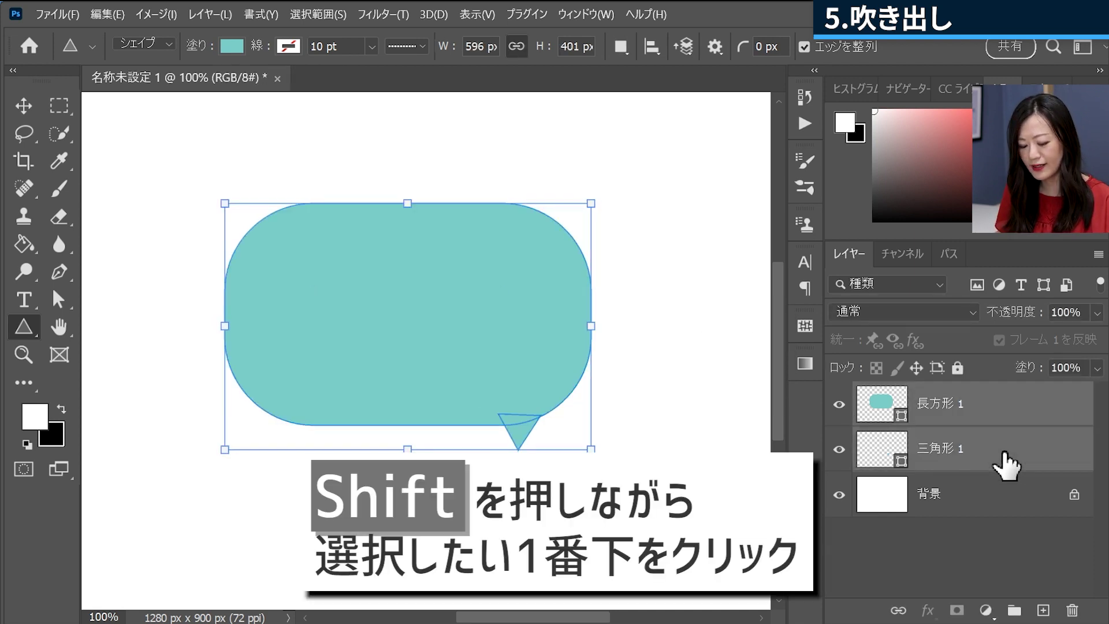
key(ctrl+g)
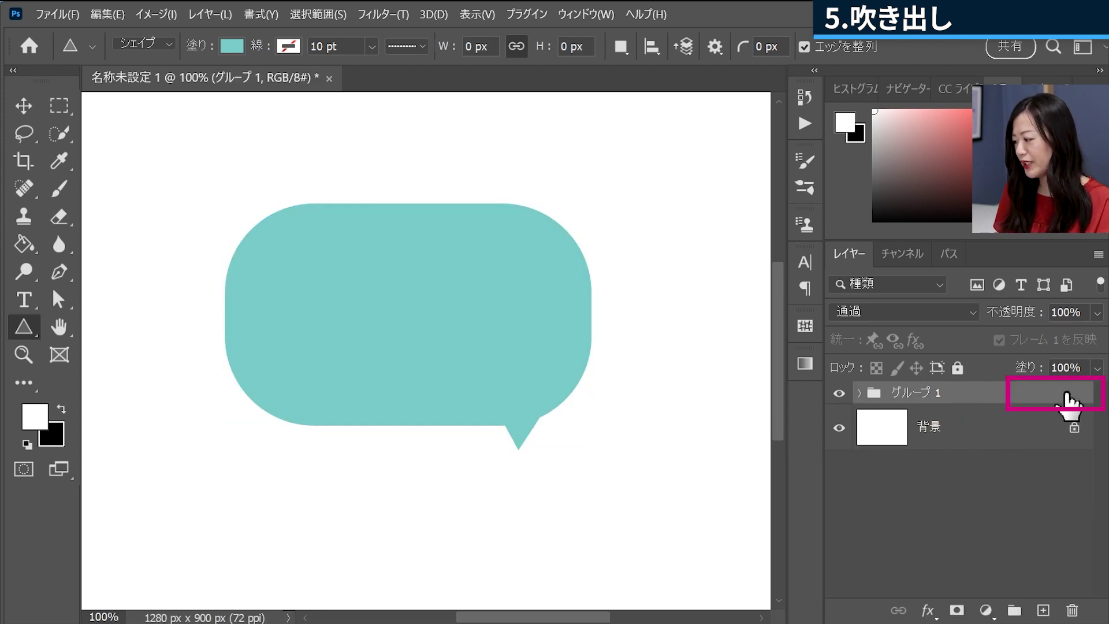
double_click(1068, 399)
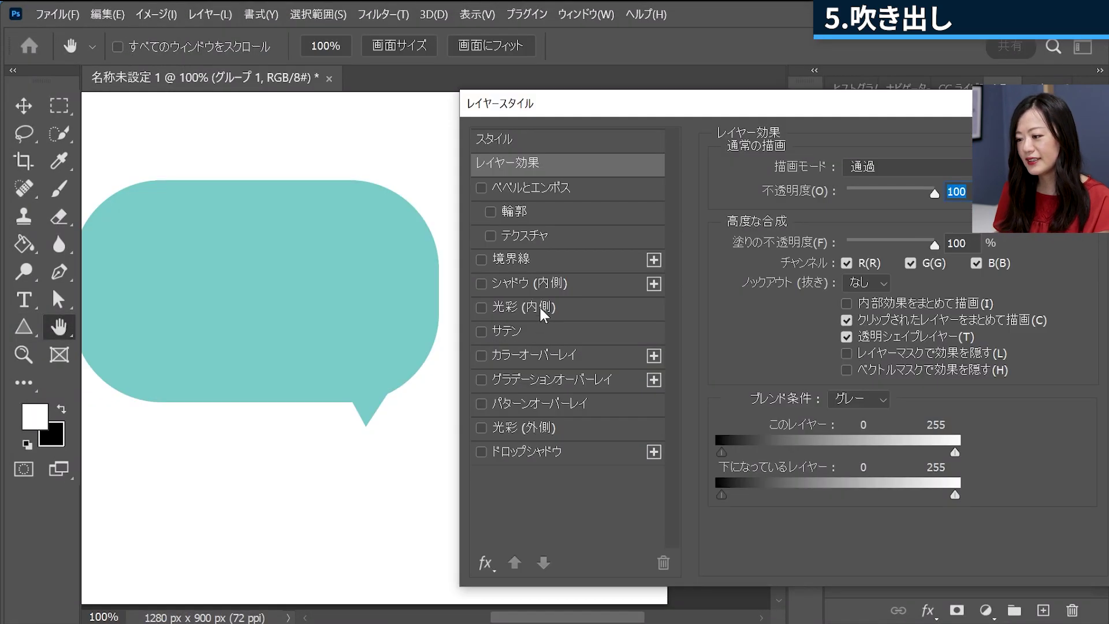
Give グループ 1 an 8 px black stroke and 0% fill opacity.
click(553, 265)
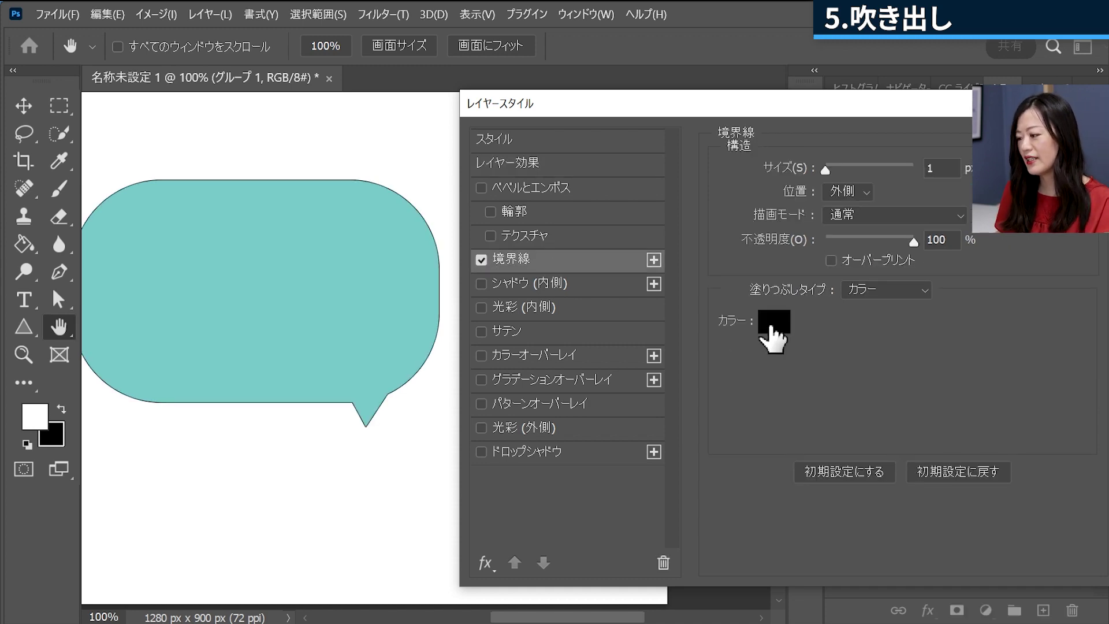
click(774, 322)
click(849, 192)
drag(826, 170, 831, 171)
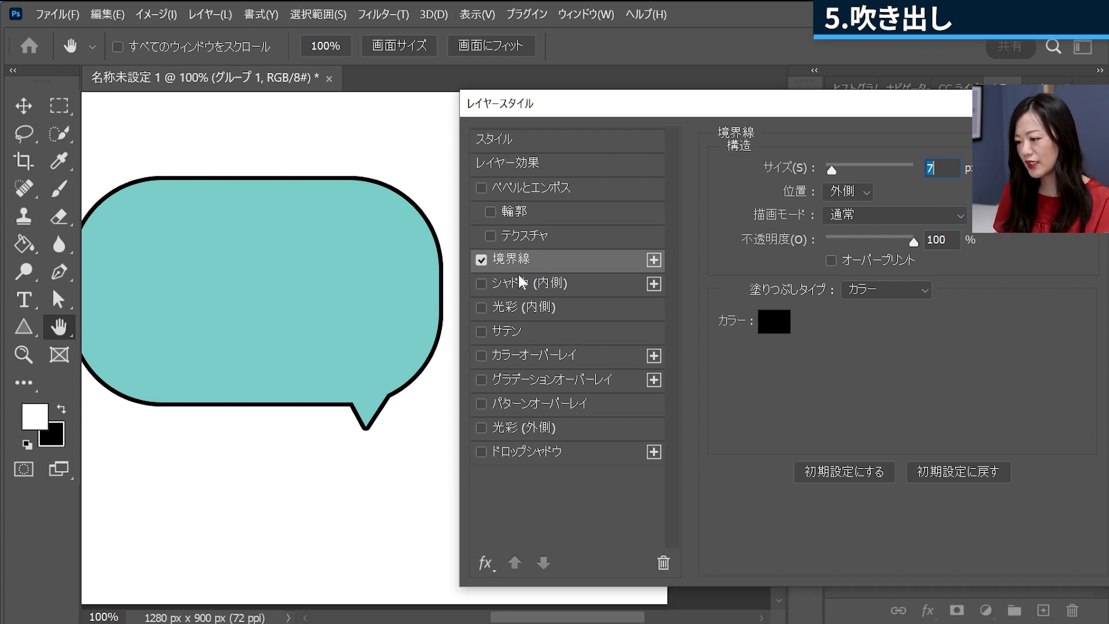
click(548, 168)
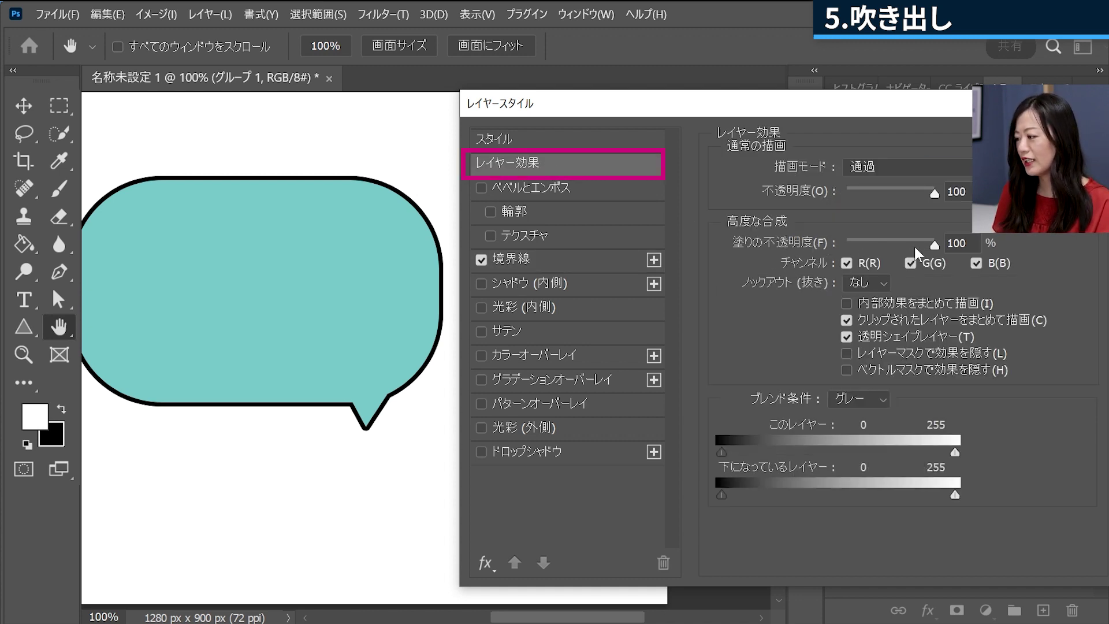
drag(935, 245, 821, 247)
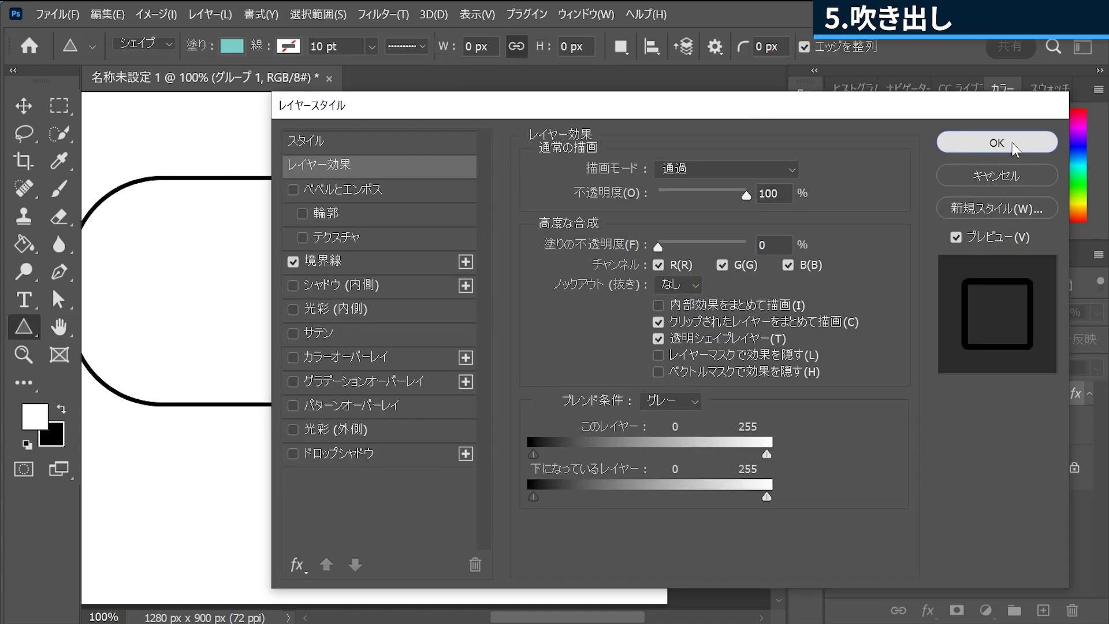
click(976, 144)
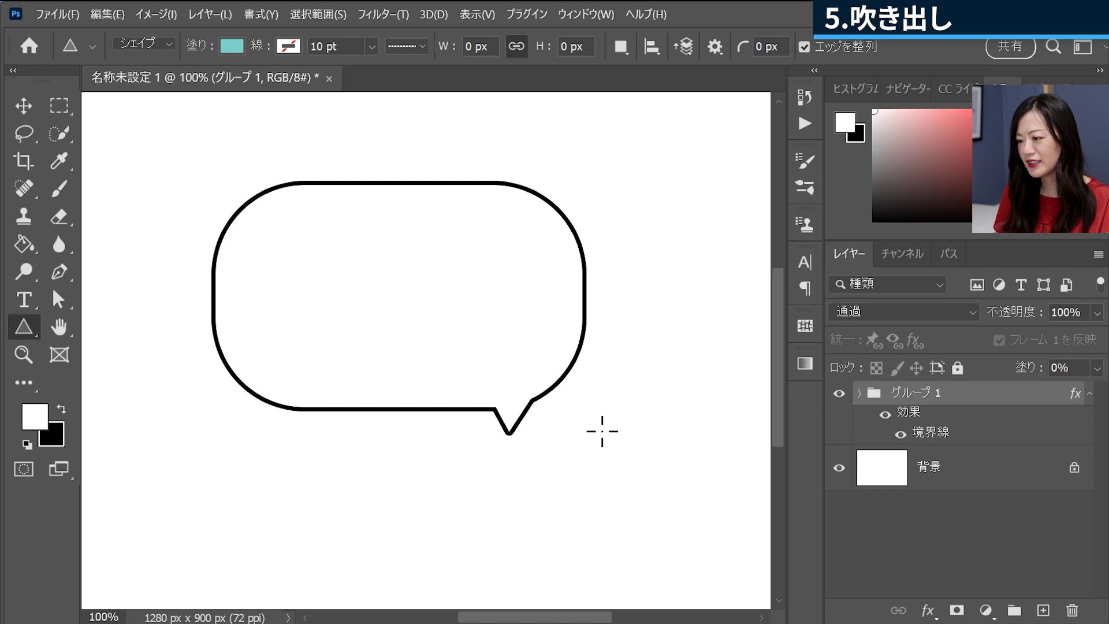
click(839, 468)
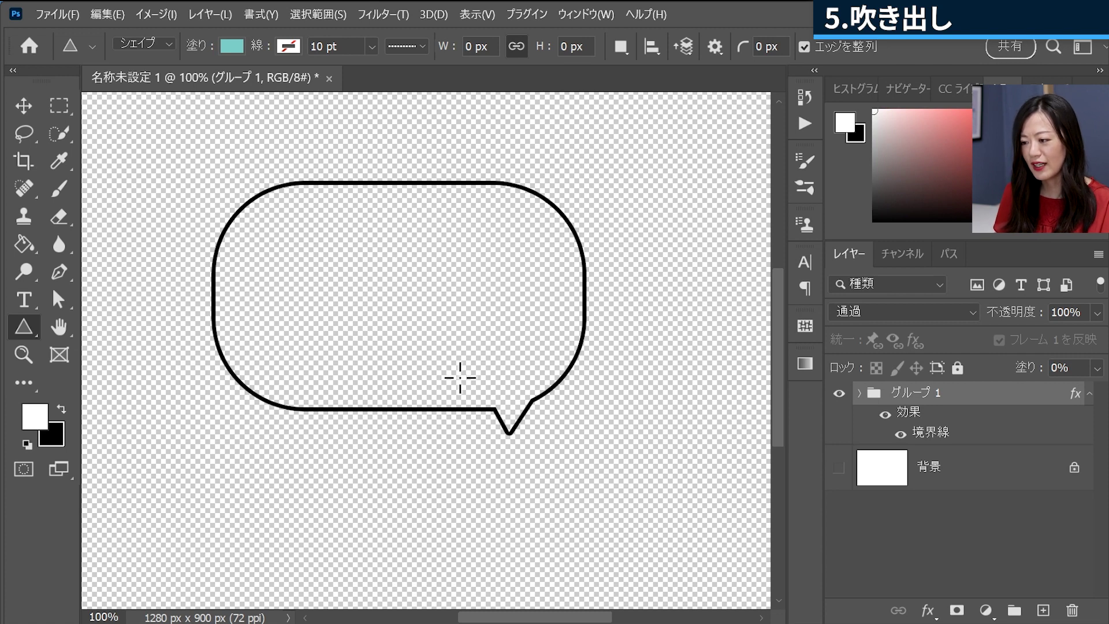
click(839, 468)
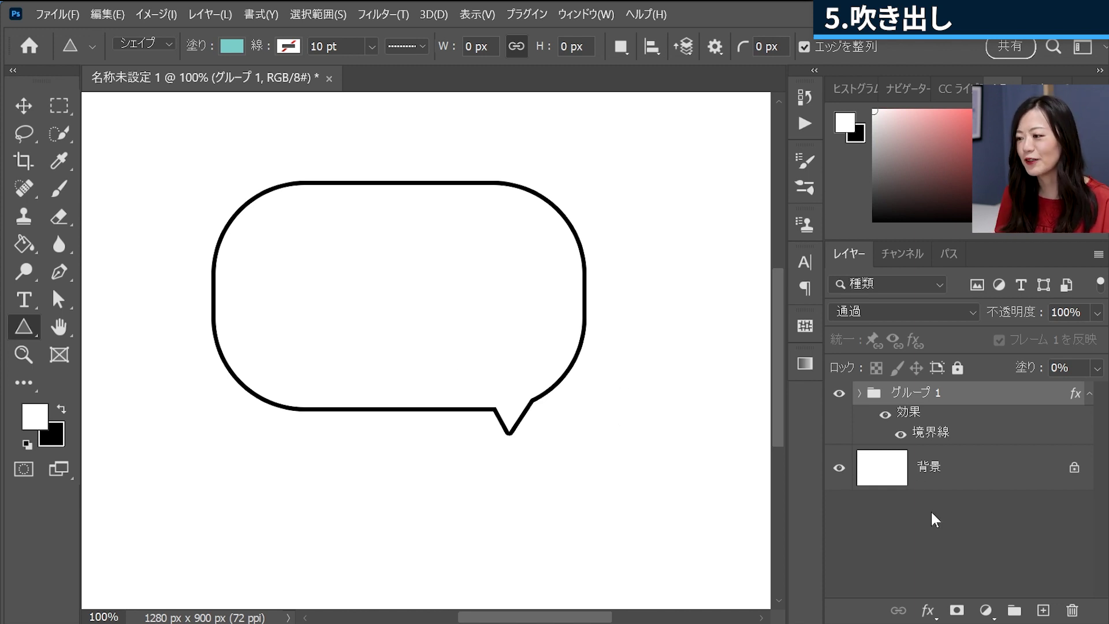
click(232, 46)
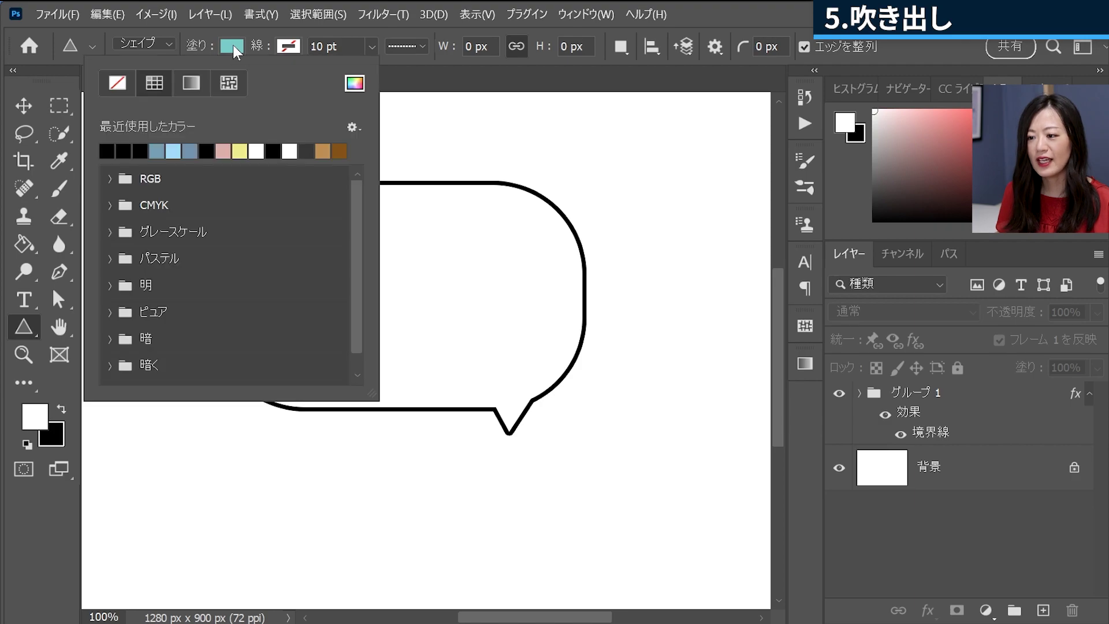